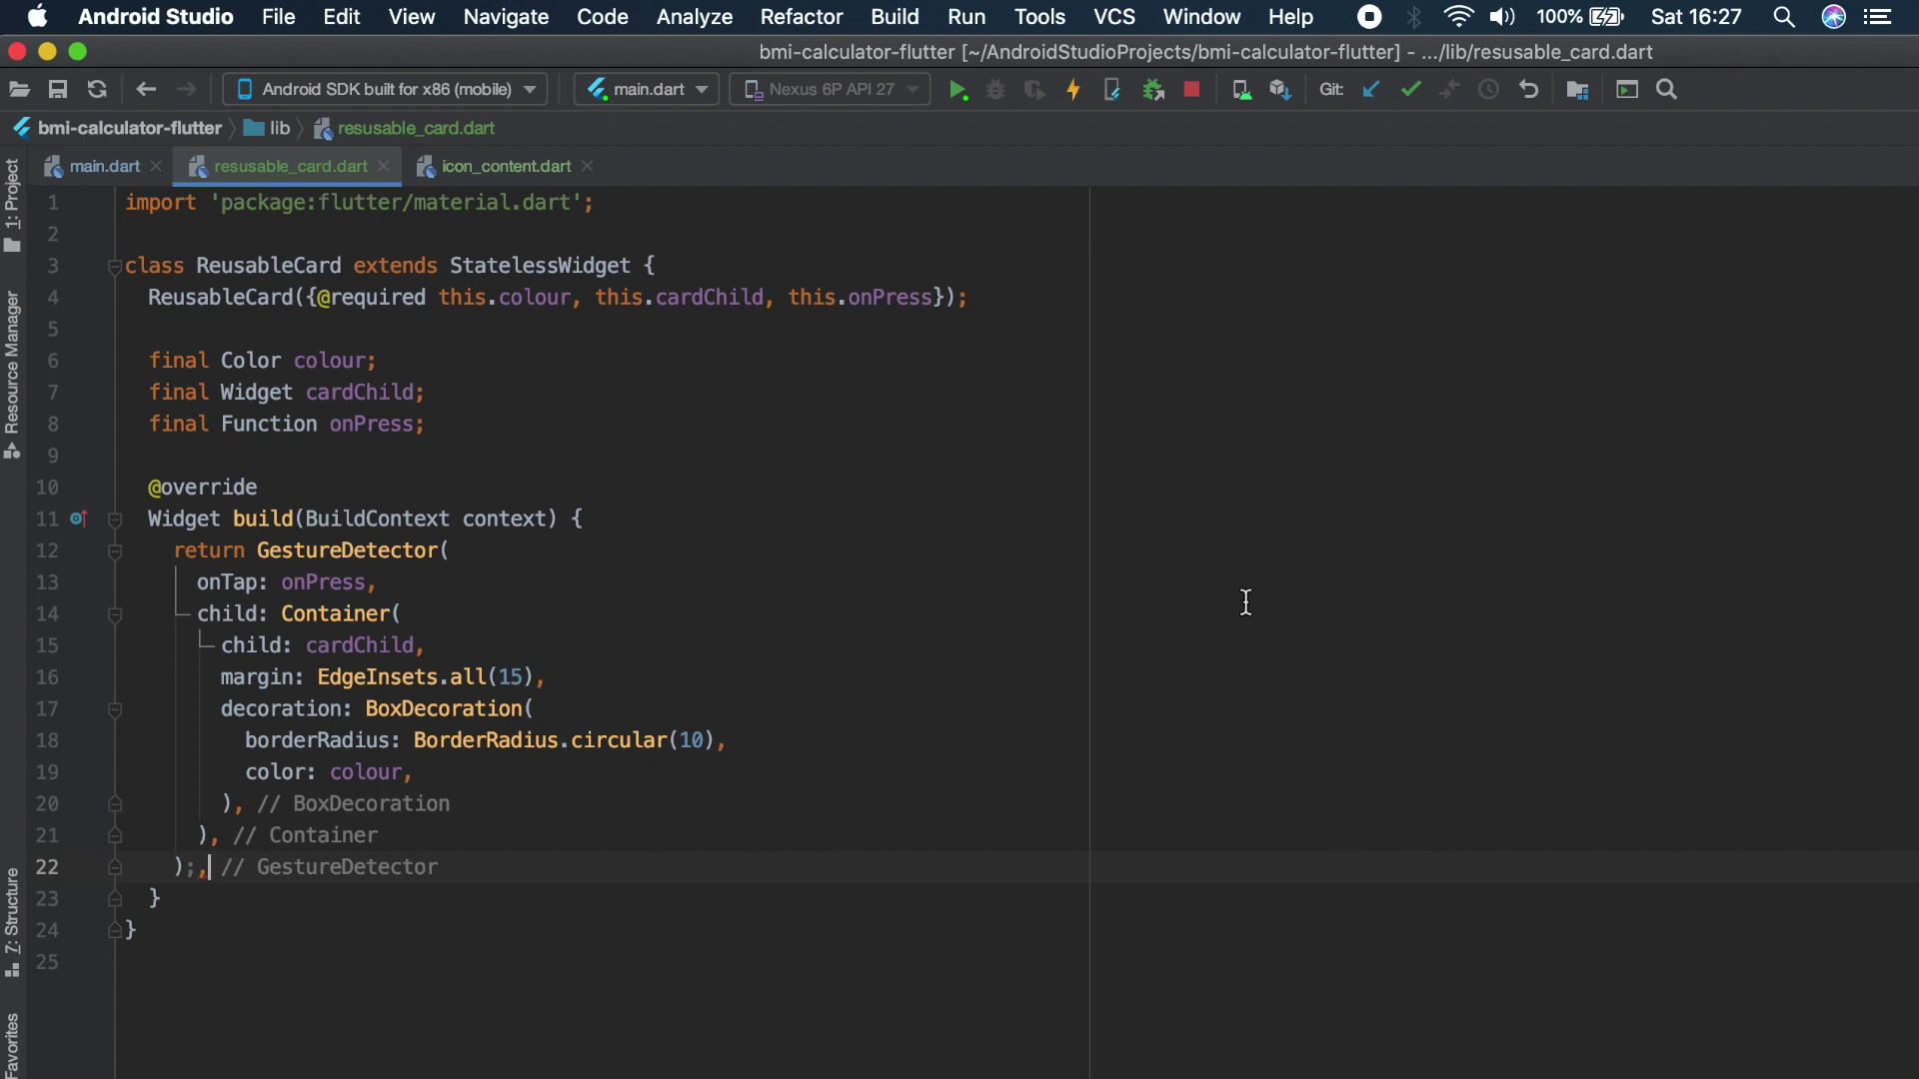
Place the caret after cardChild on line 7 of reusable_card.dart
{"action": "left_click", "coordinate": [753, 381]}
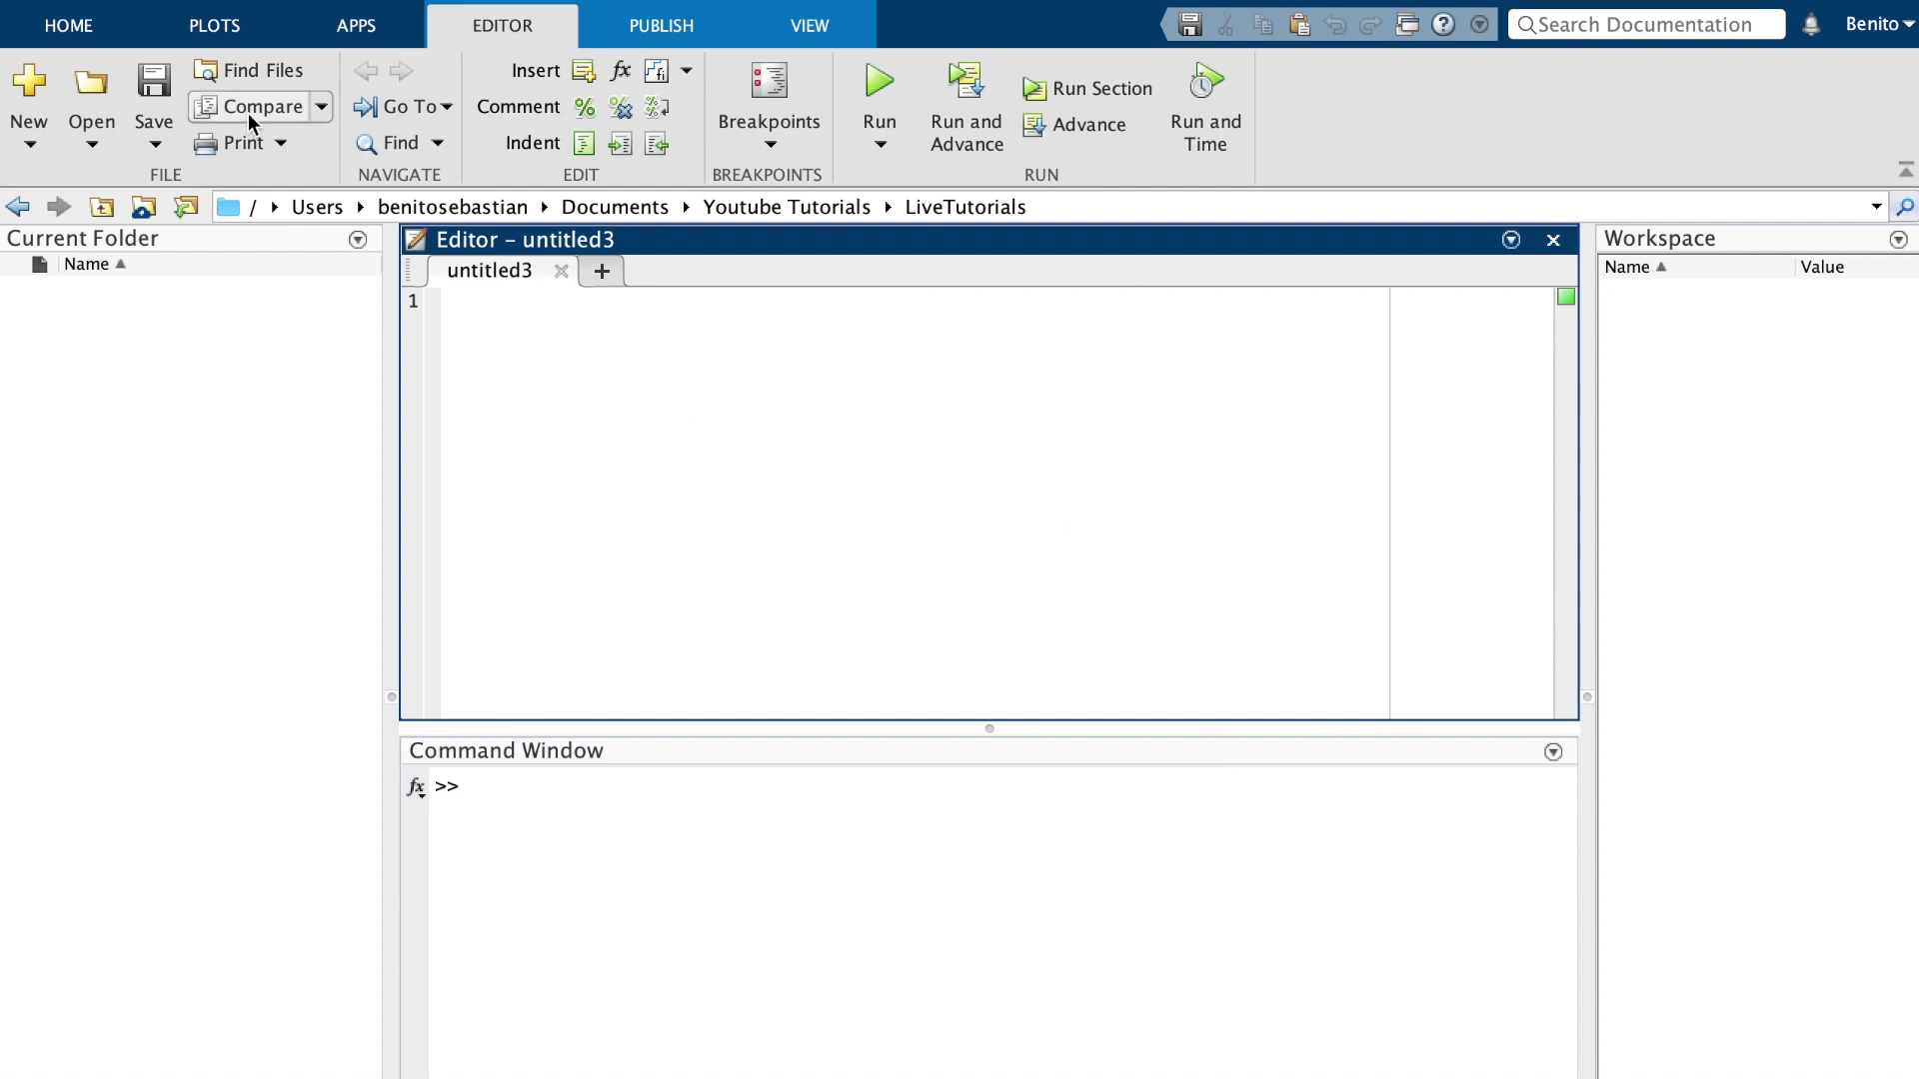
Open MATLAB Preferences at the Colors page
{"action": "left_click", "coordinate": [61, 30]}
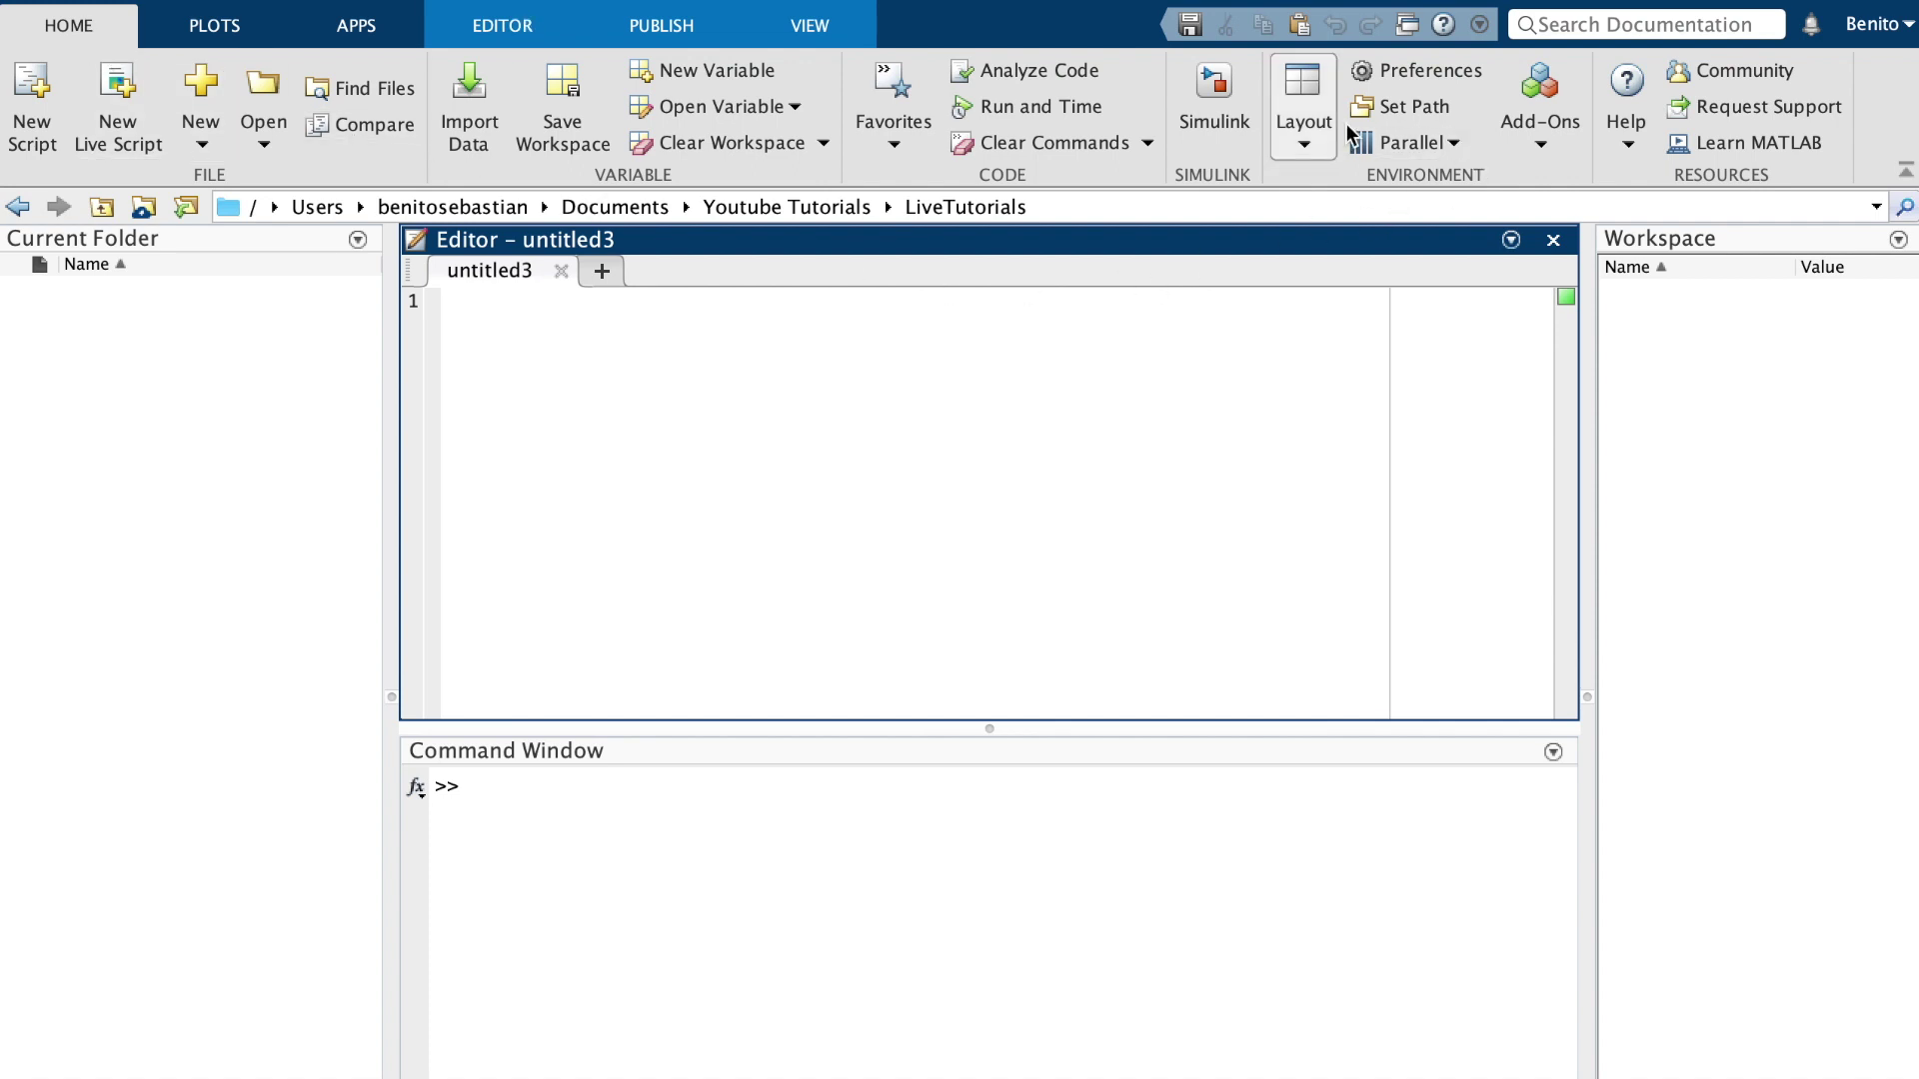
{"action": "left_click", "coordinate": [1436, 76]}
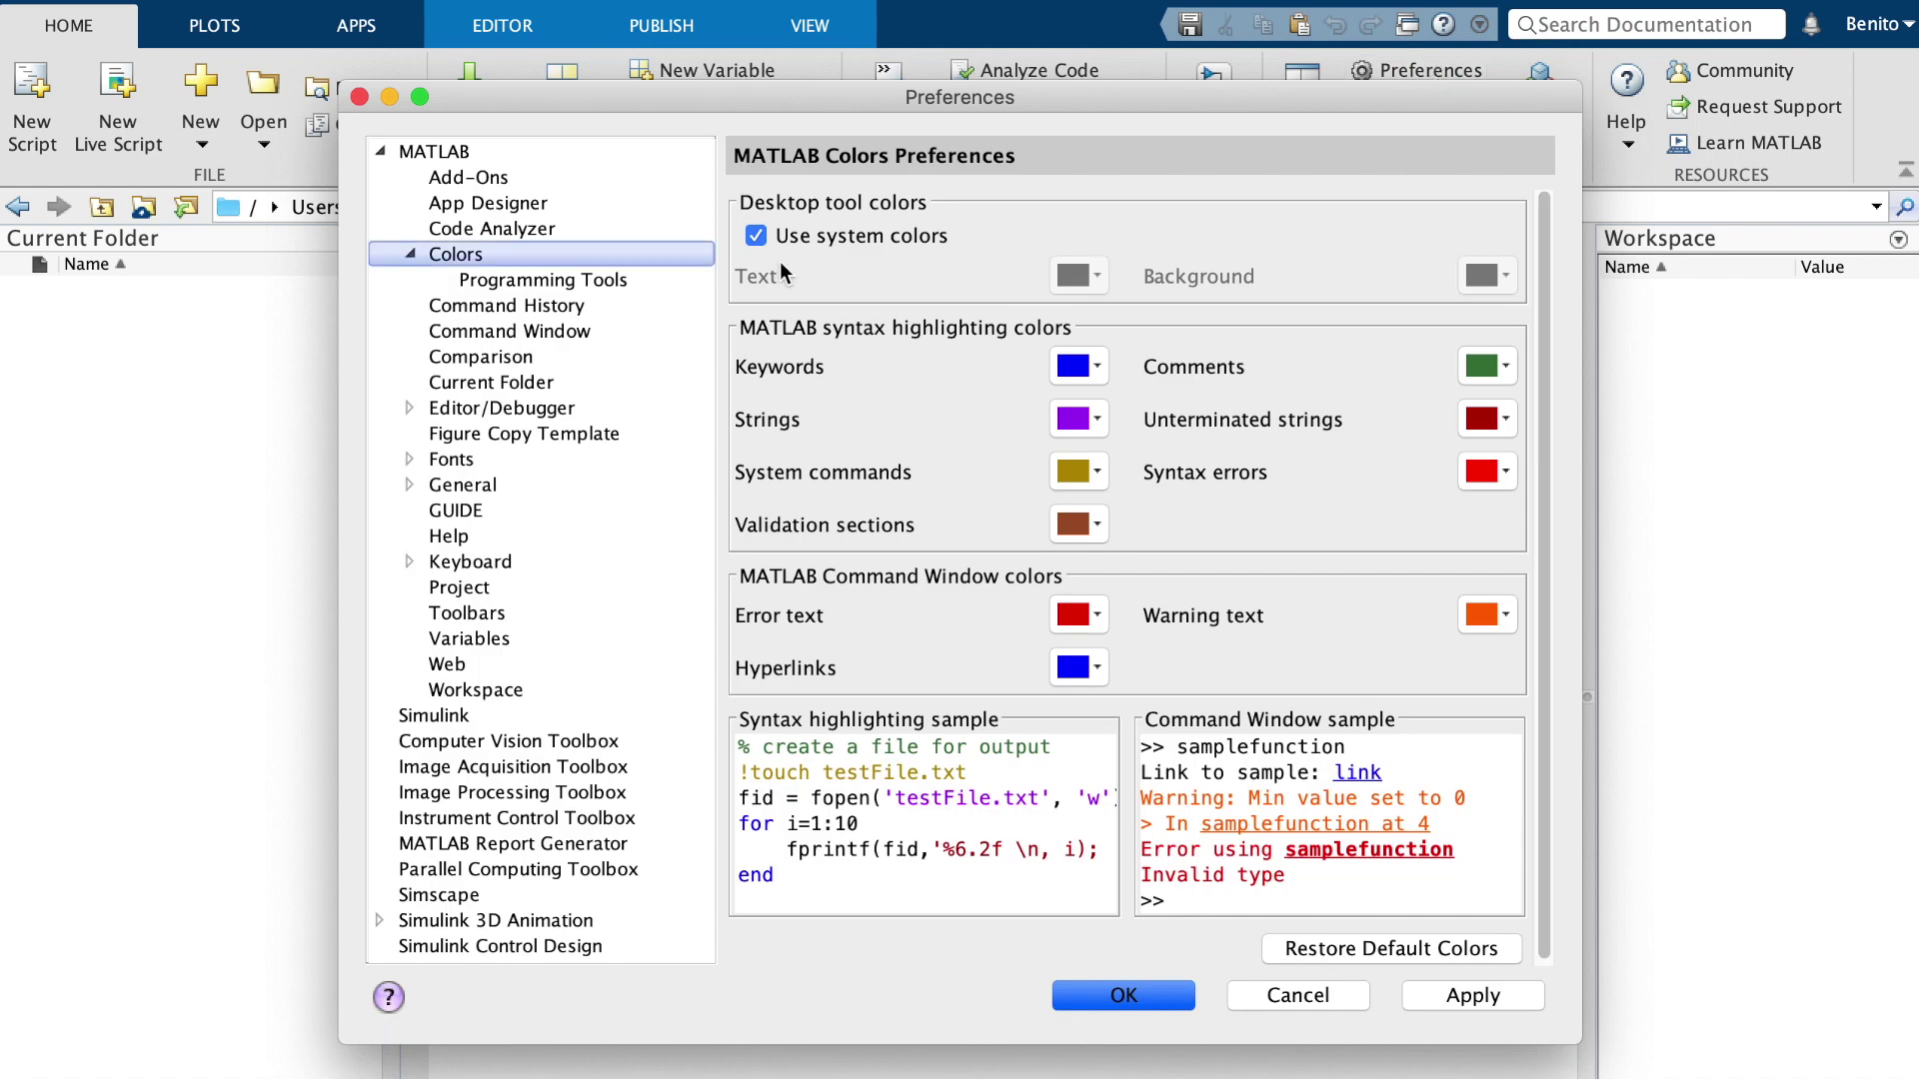
{"action": "left_click", "coordinate": [499, 158]}
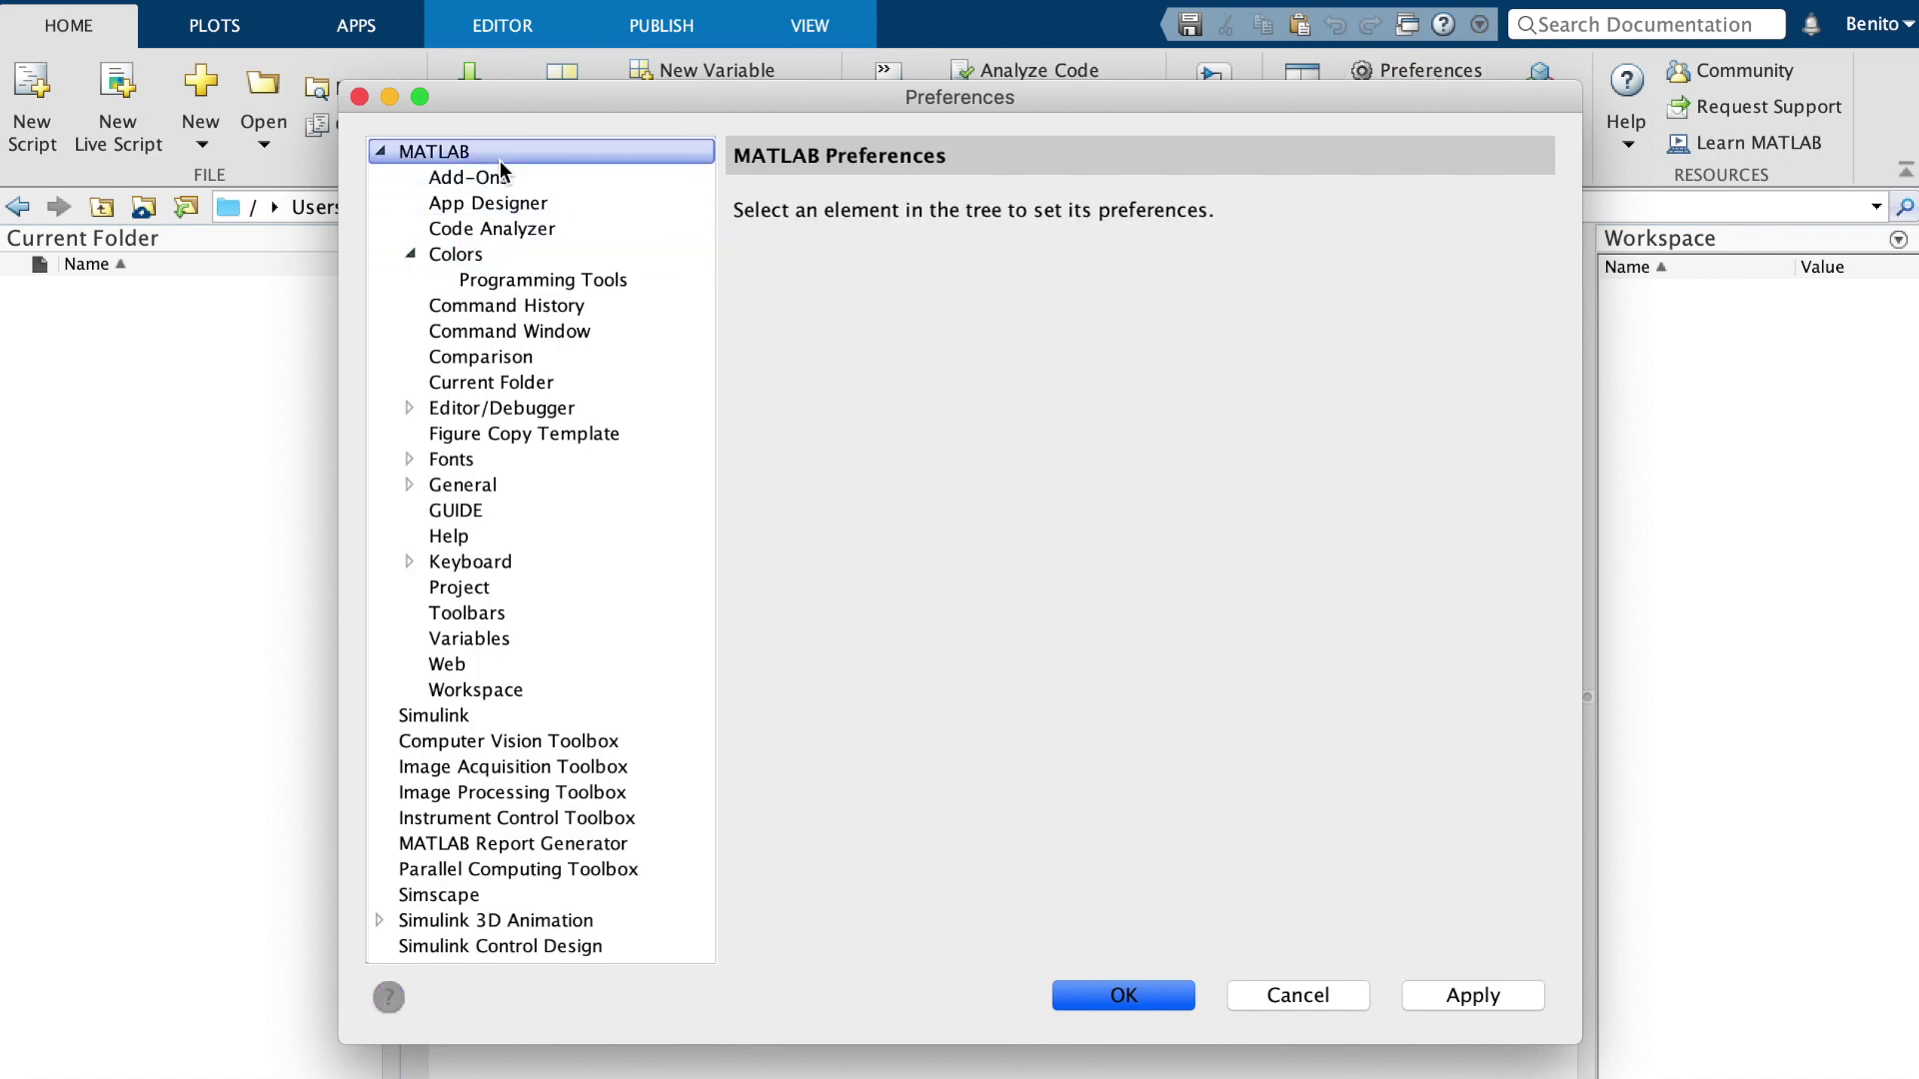
{"action": "left_click", "coordinate": [510, 261]}
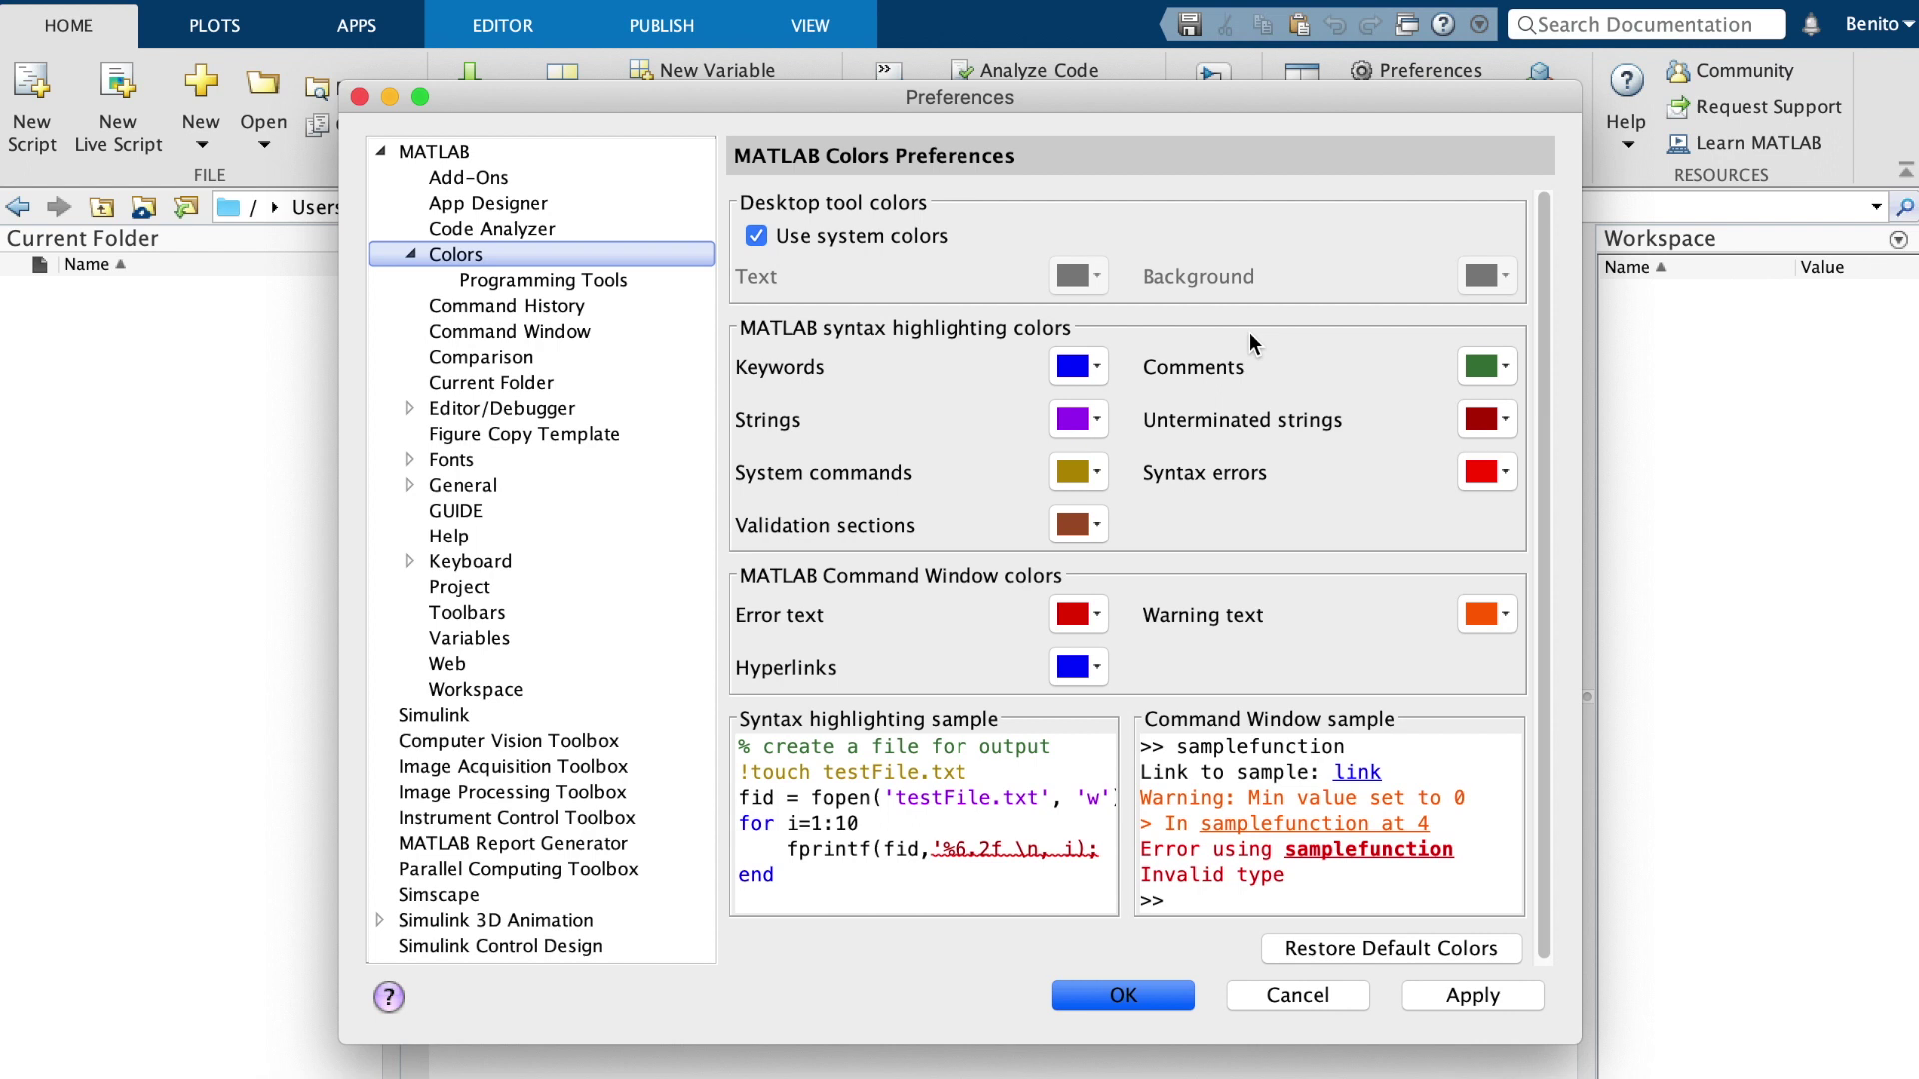
Uncheck Use system colors and choose the 0.25, 0.25, 0.25 grey Background swatch
{"action": "left_click", "coordinate": [757, 238]}
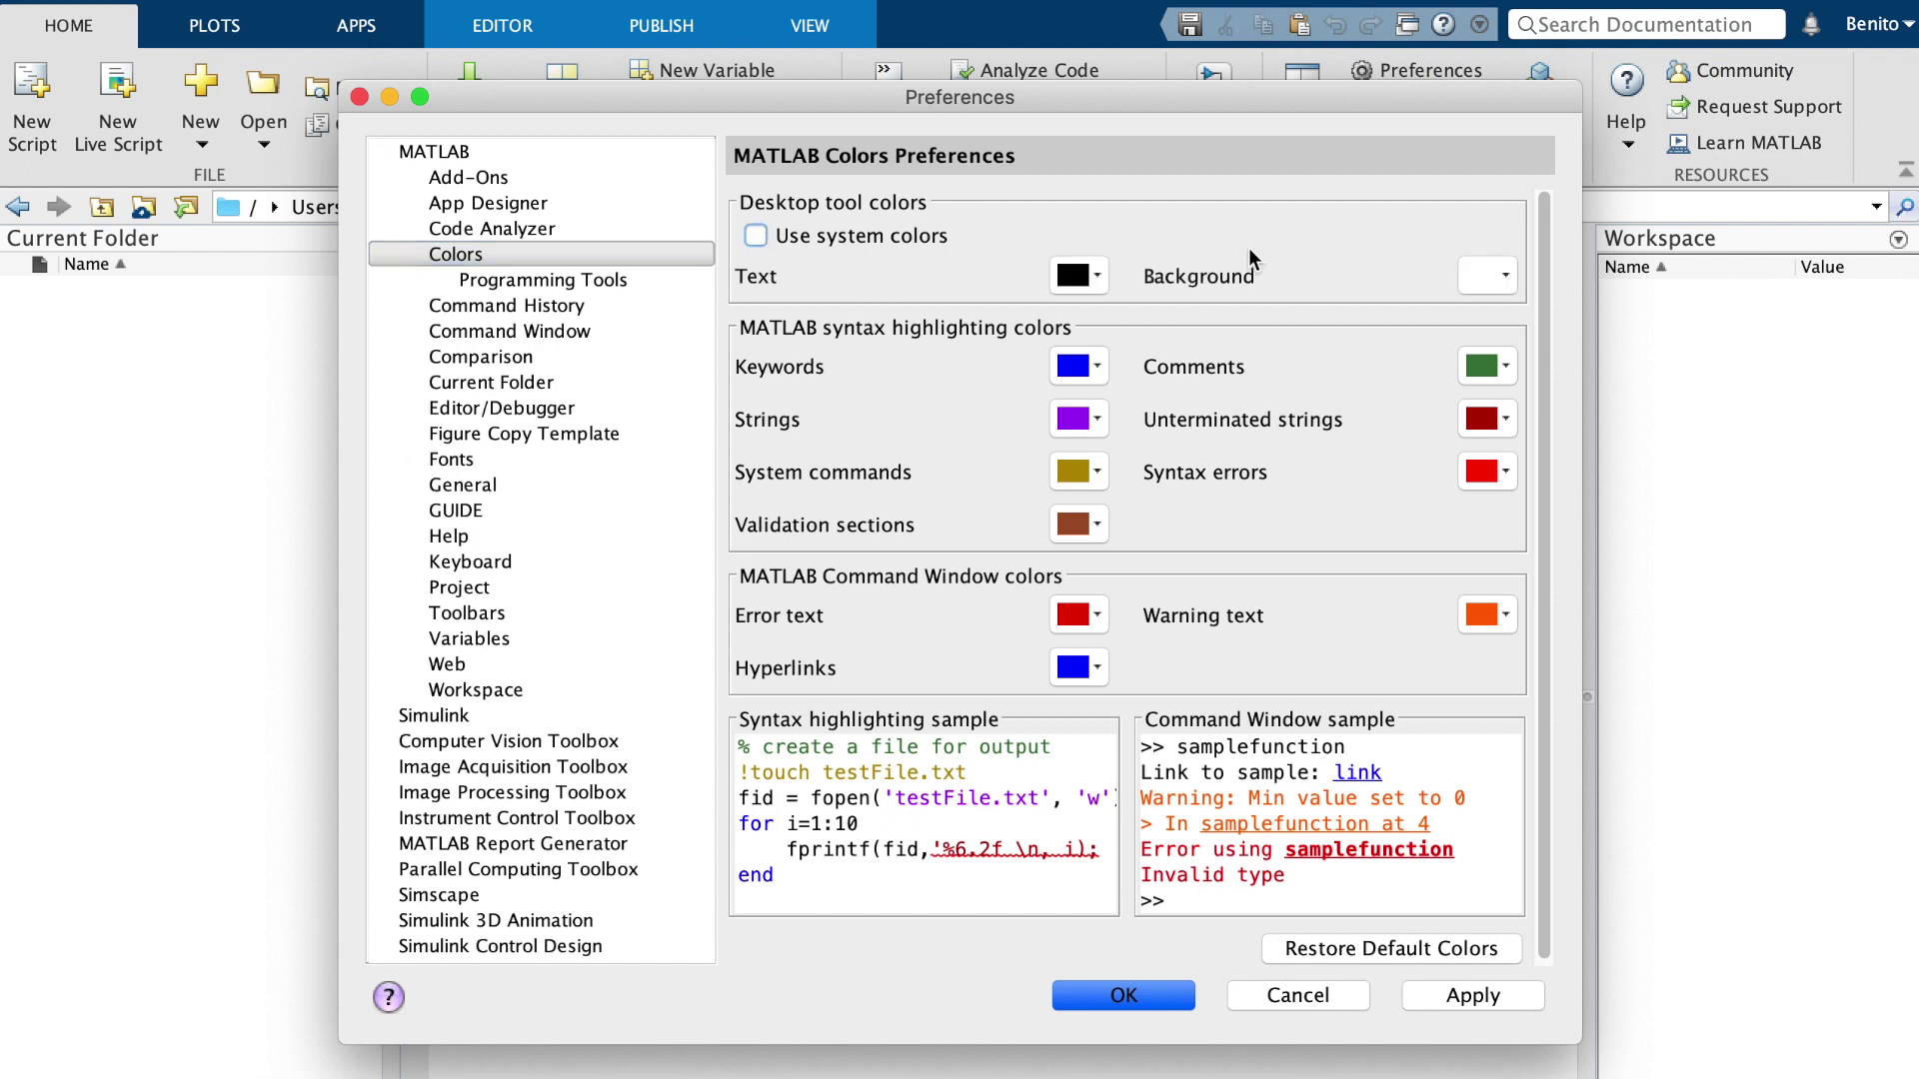
{"action": "left_click", "coordinate": [1498, 282]}
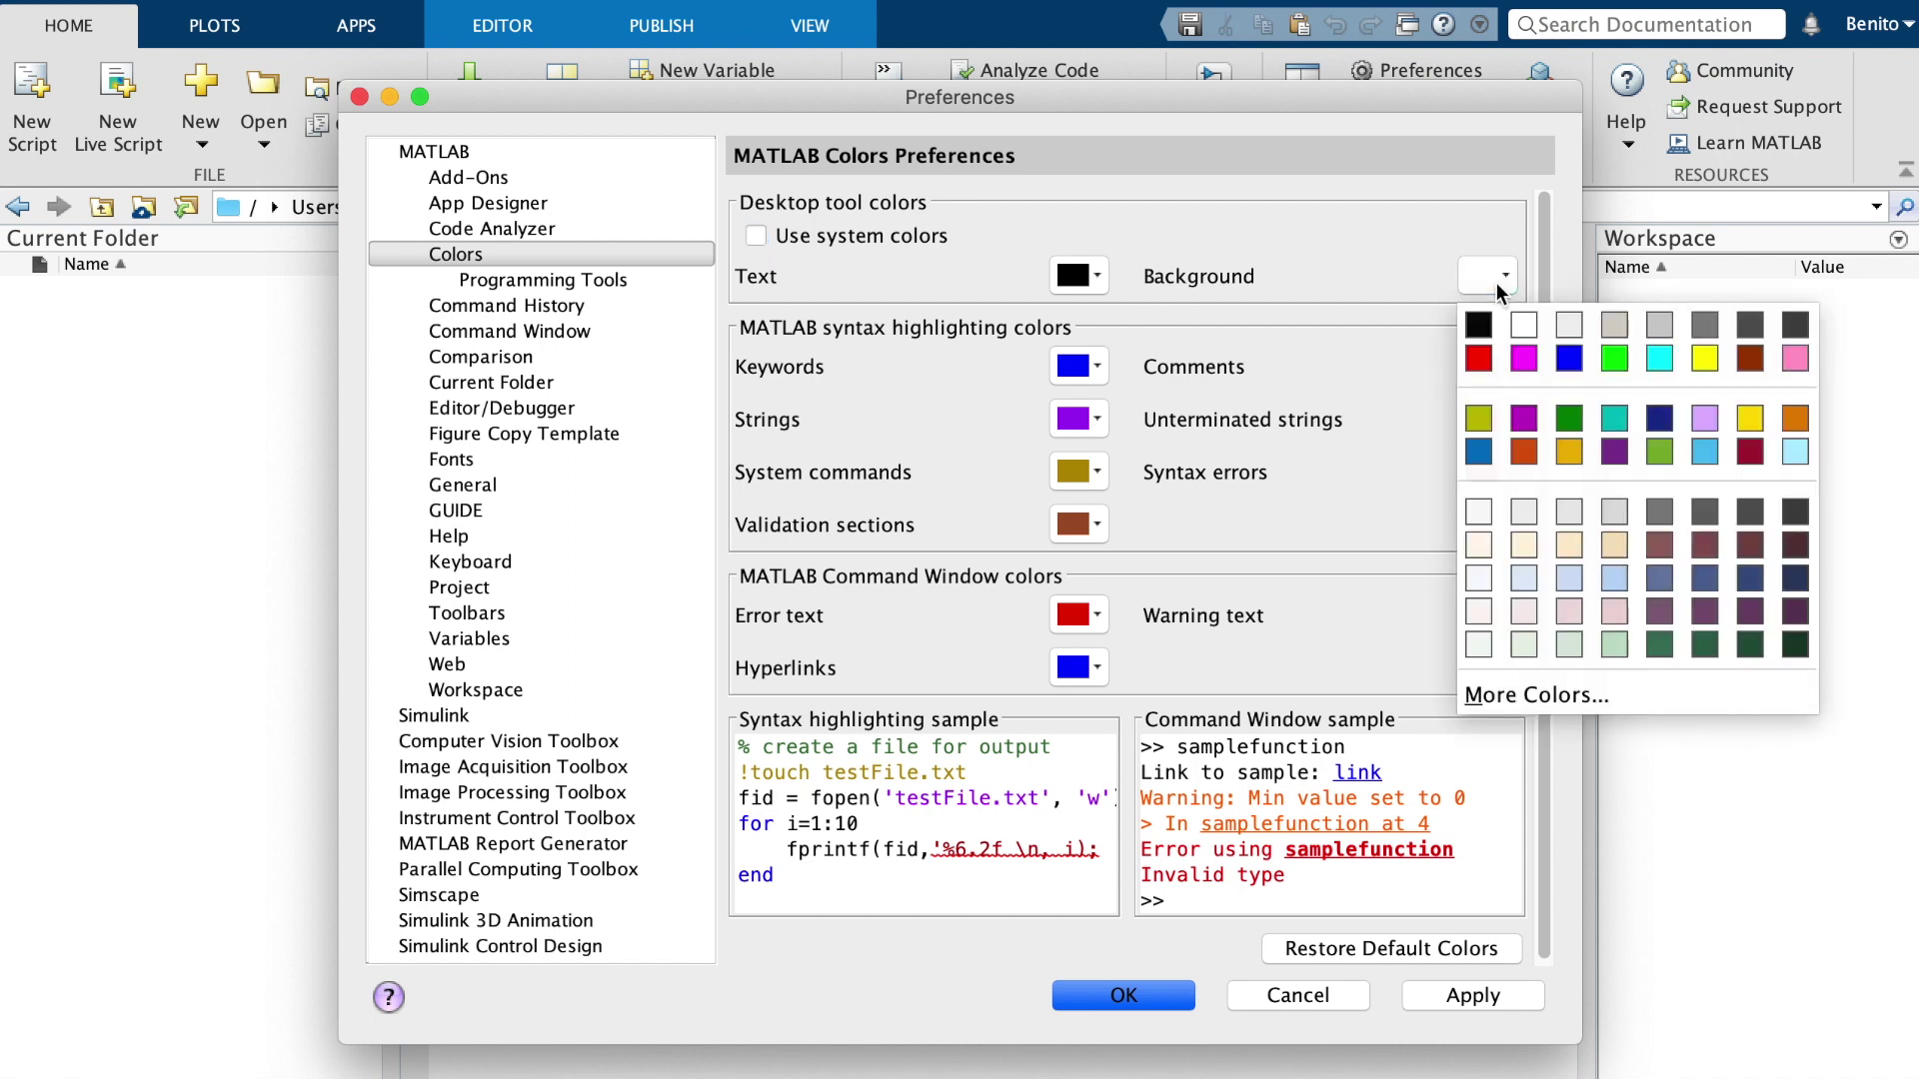
{"action": "left_click", "coordinate": [1789, 332]}
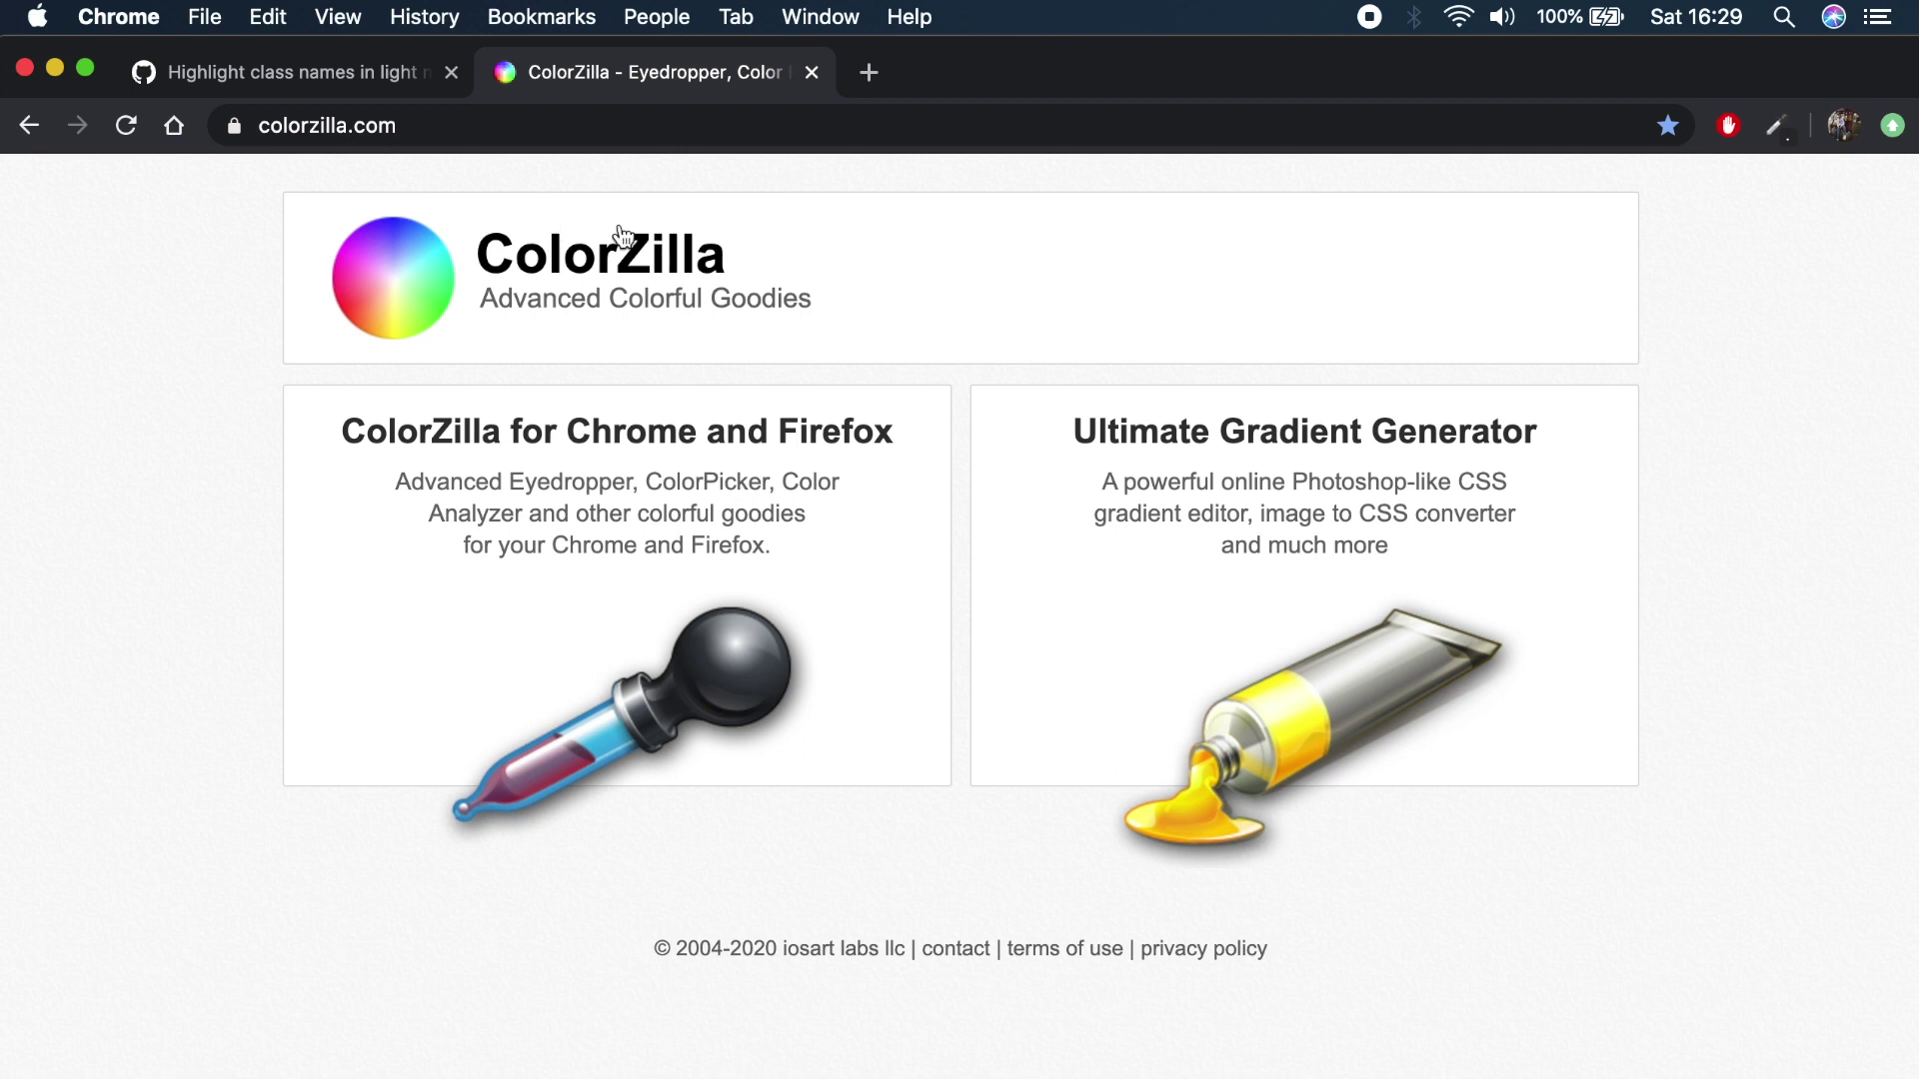
View ColorZilla for Chrome, then find the IntelliJ dark-theme sample in GitHub issue #3225
{"action": "left_click", "coordinate": [829, 438]}
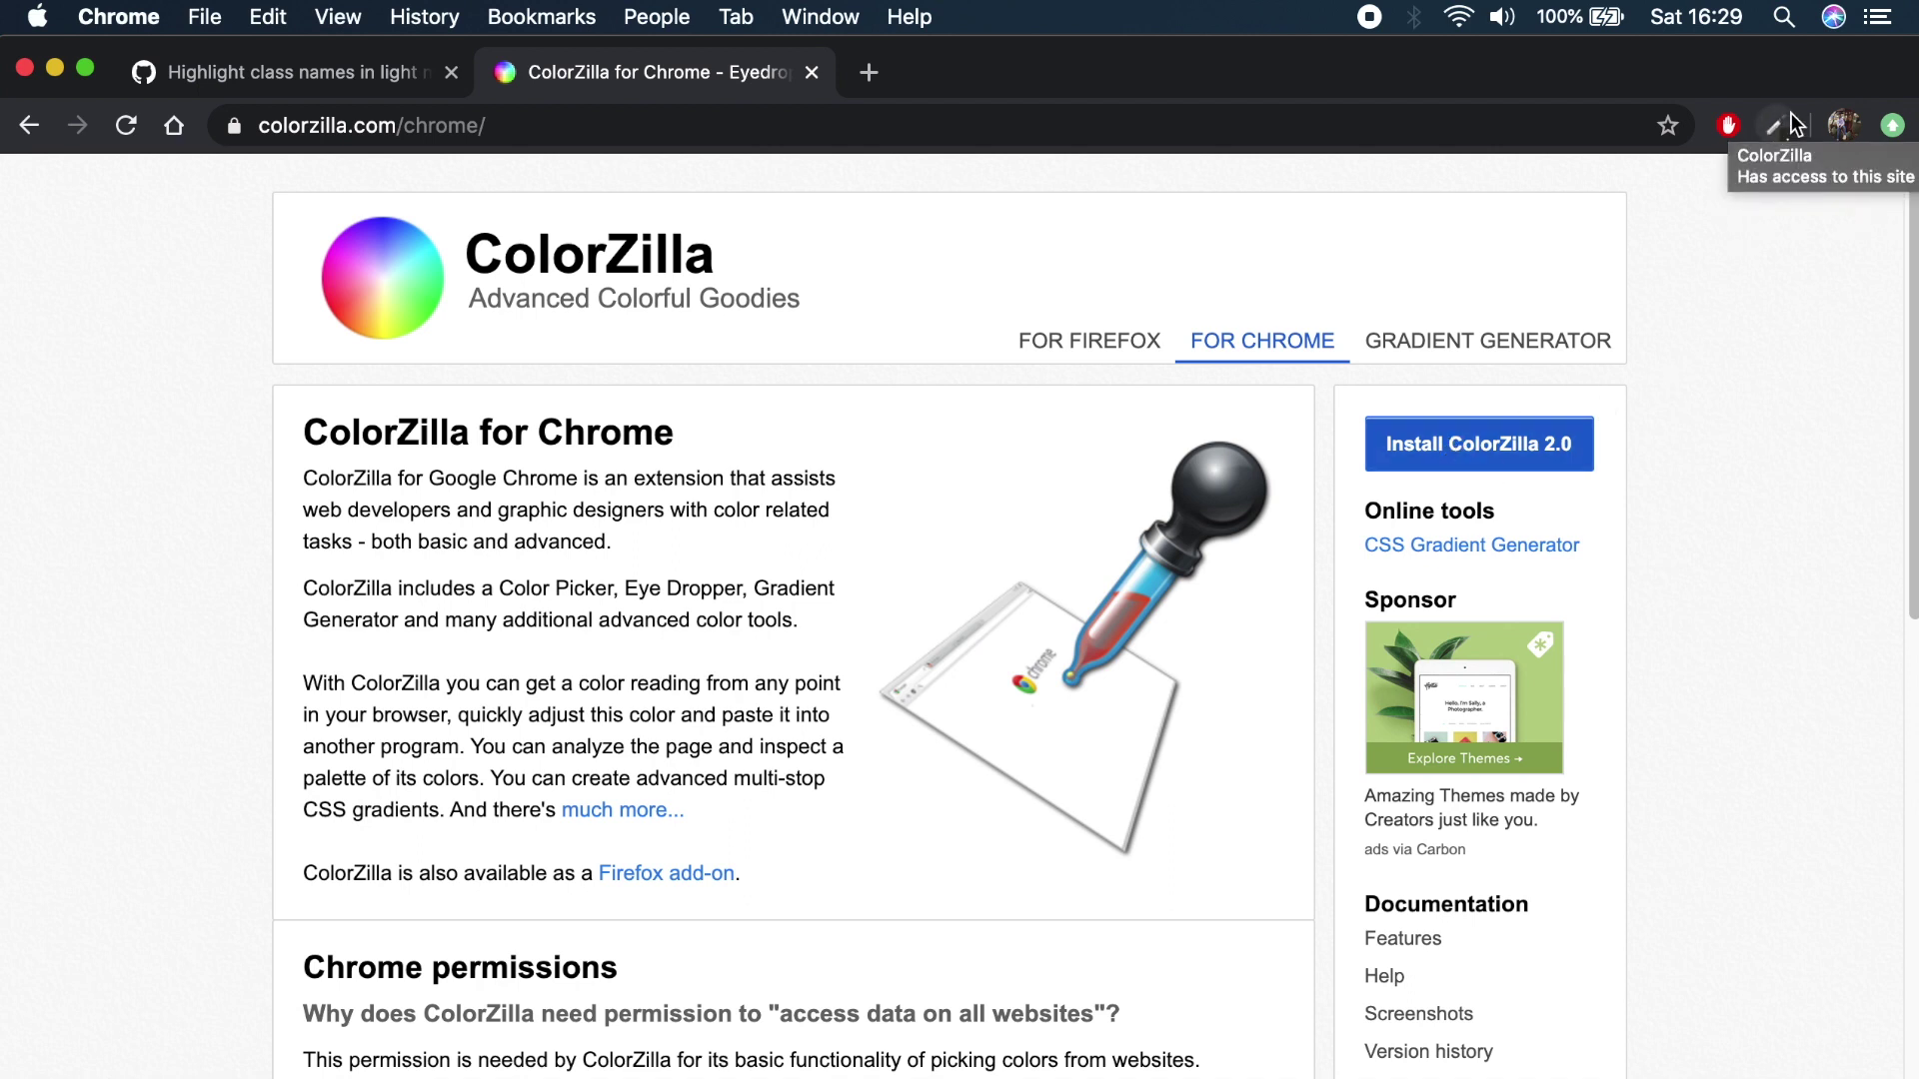
{"action": "left_click", "coordinate": [325, 88]}
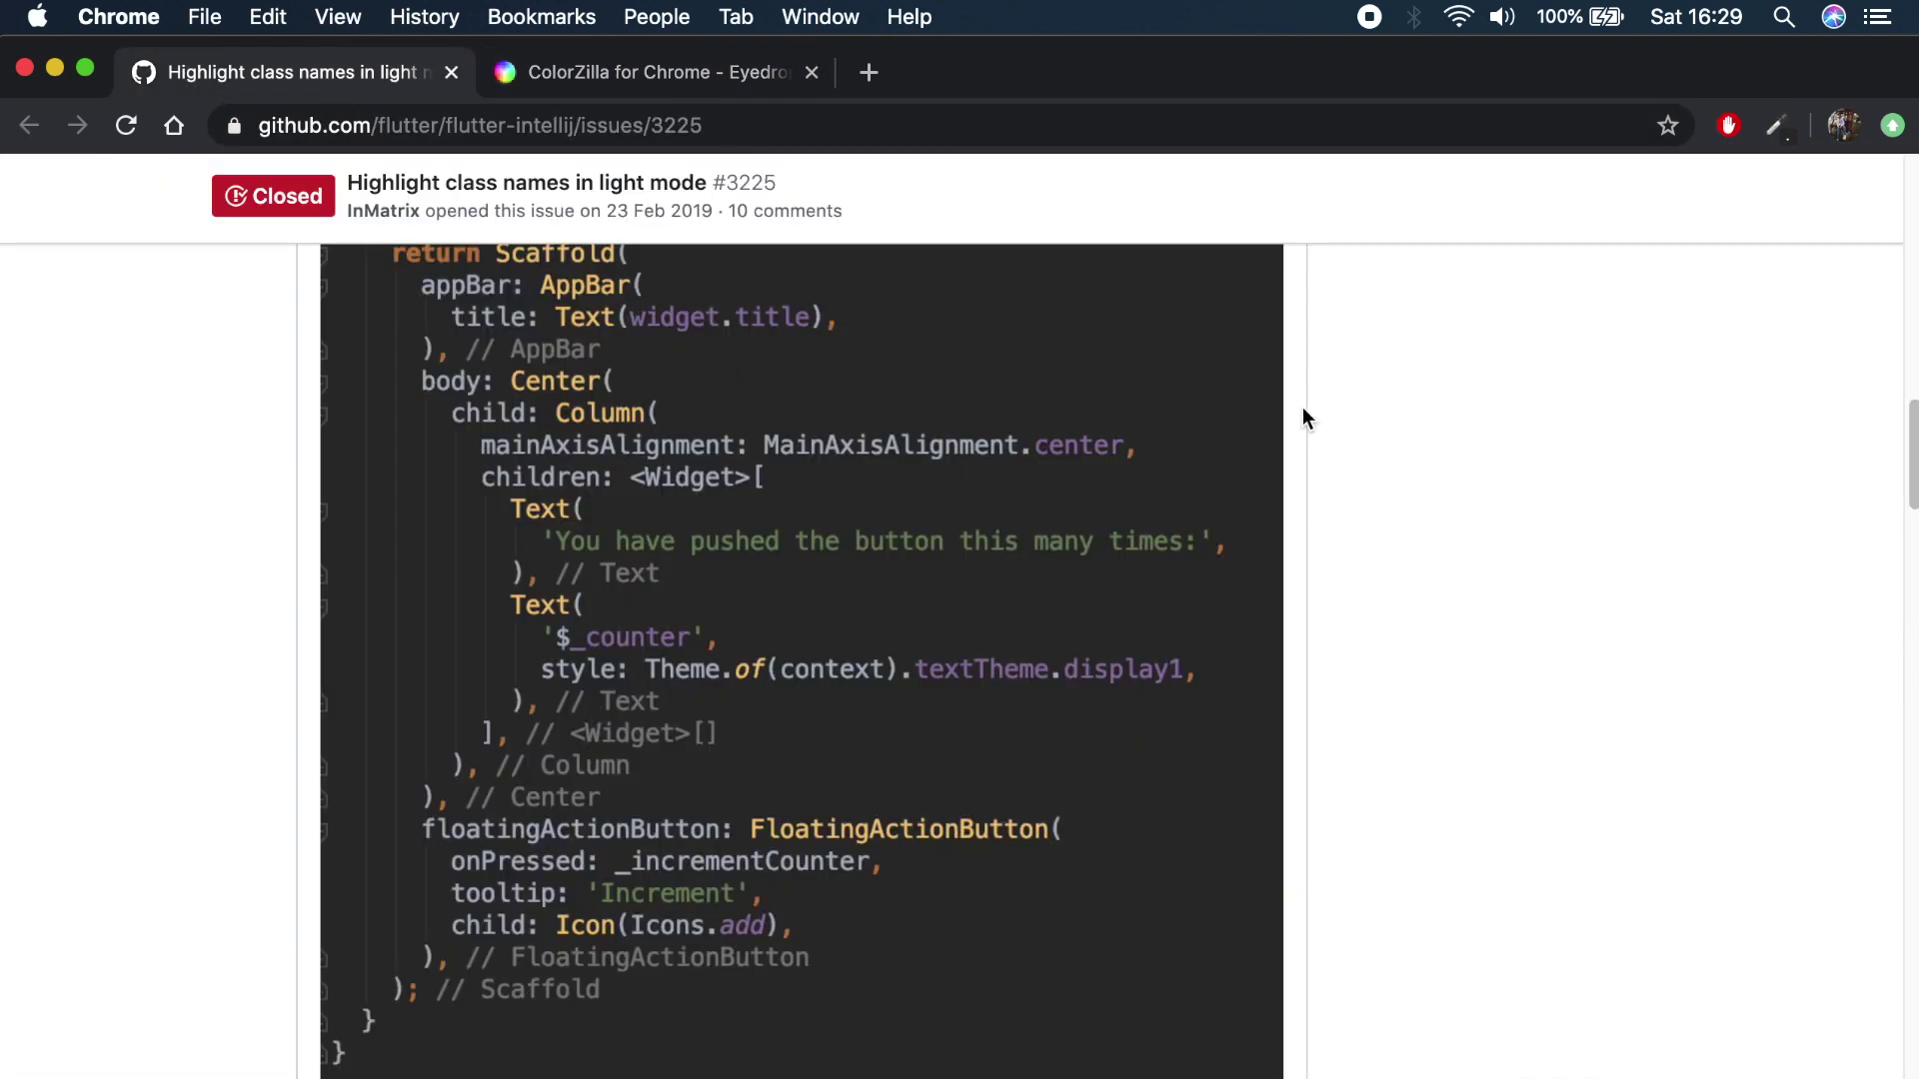
{"action": "scroll", "coordinate": [1425, 465], "scroll_direction": "up", "scroll_amount": 2}
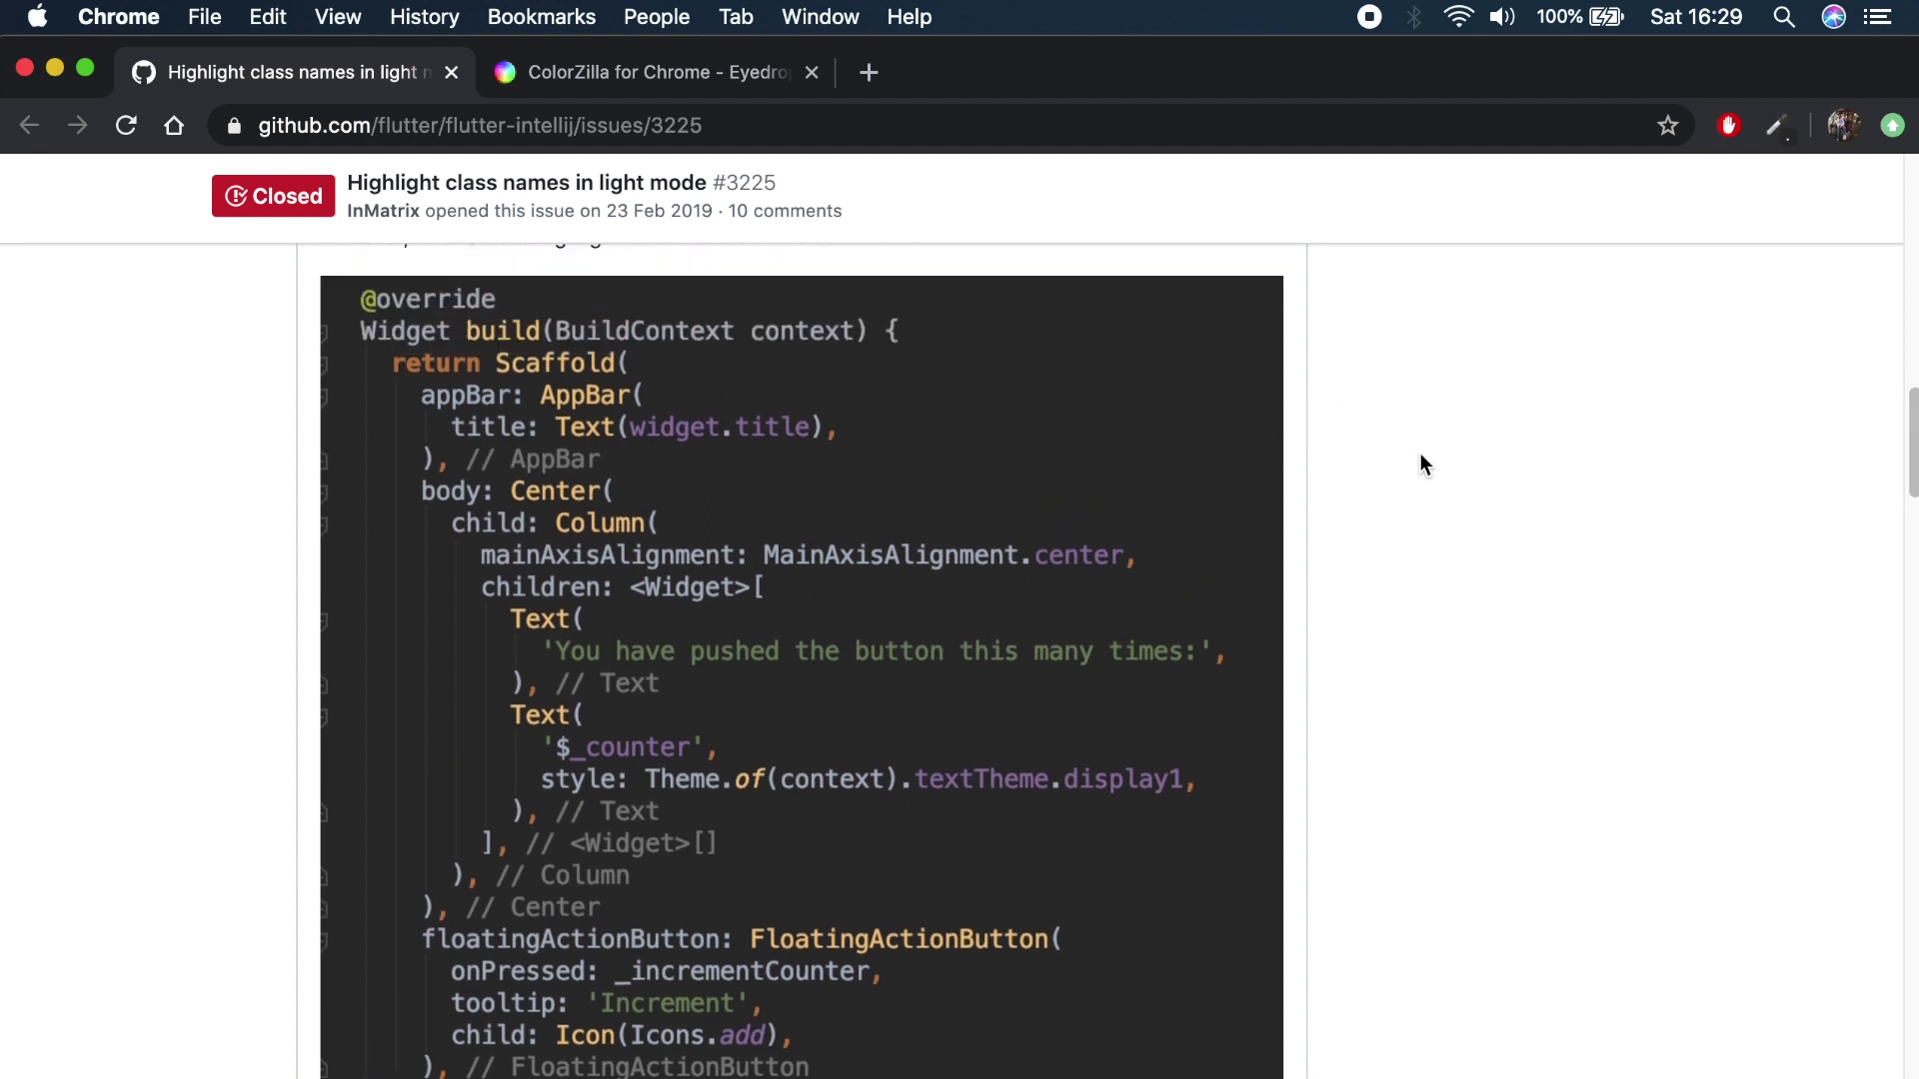
{"action": "scroll", "coordinate": [1426, 466], "scroll_direction": "down", "scroll_amount": 3}
{"action": "scroll", "coordinate": [1424, 464], "scroll_direction": "up", "scroll_amount": 10}
{"action": "scroll", "coordinate": [1425, 466], "scroll_direction": "down", "scroll_amount": 15}
{"action": "scroll", "coordinate": [1425, 465], "scroll_direction": "up", "scroll_amount": 6}
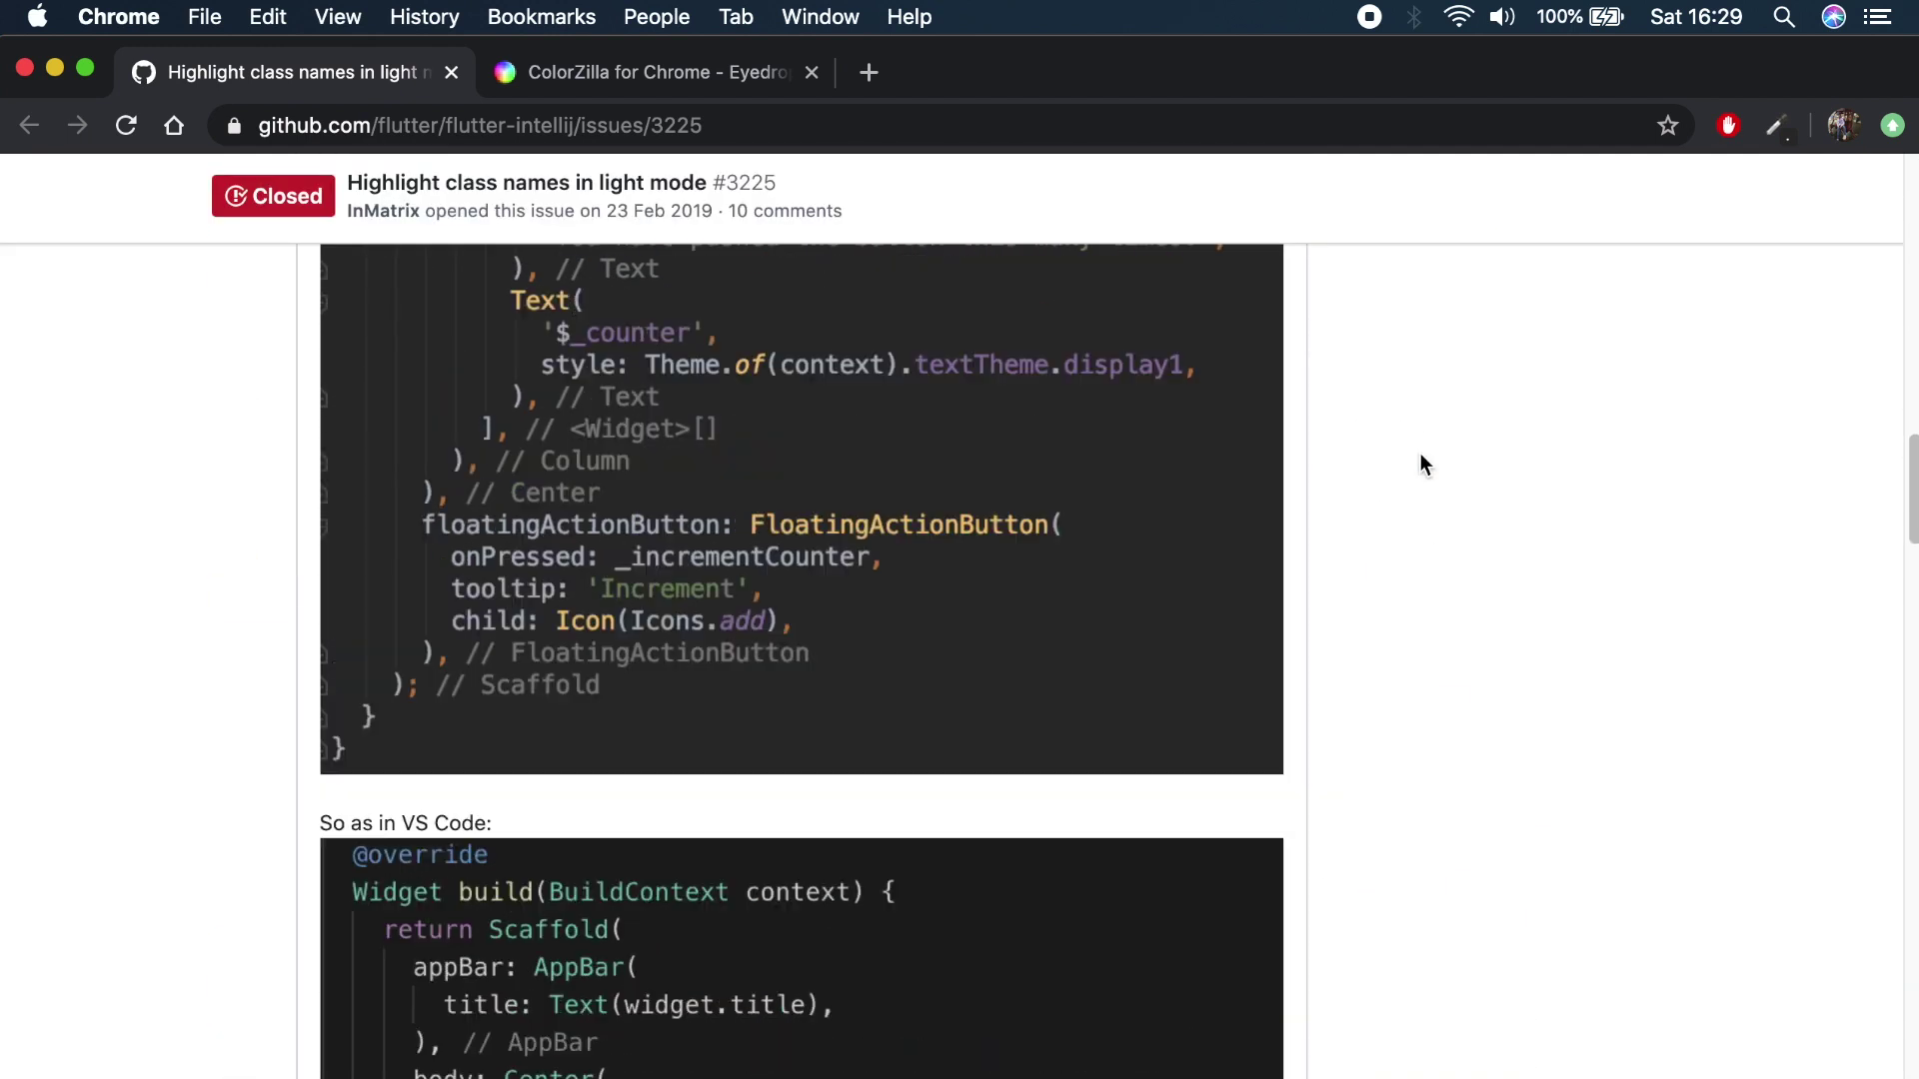
{"action": "scroll", "coordinate": [1425, 465], "scroll_direction": "down", "scroll_amount": 7}
{"action": "scroll", "coordinate": [975, 710], "scroll_direction": "down", "scroll_amount": 8}
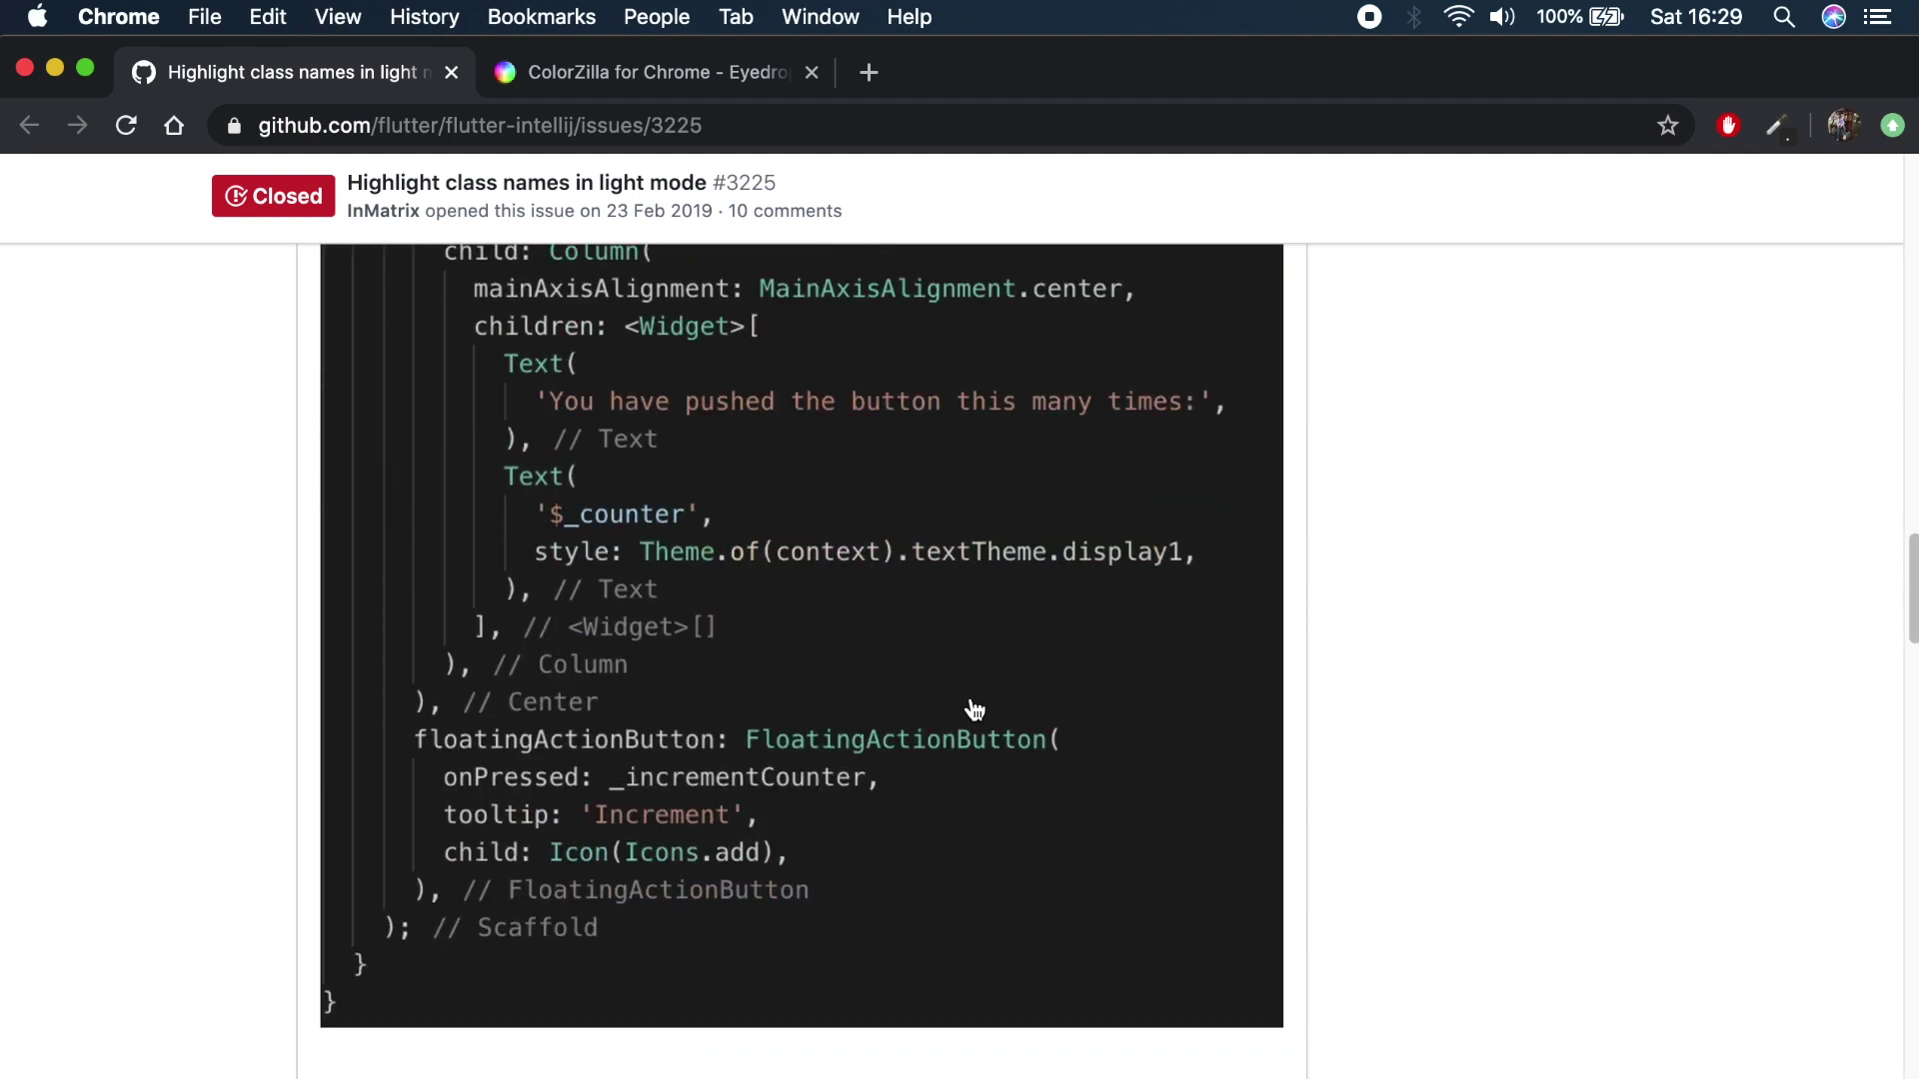
{"action": "scroll", "coordinate": [975, 709], "scroll_direction": "up", "scroll_amount": 14}
{"action": "scroll", "coordinate": [975, 709], "scroll_direction": "up", "scroll_amount": 3}
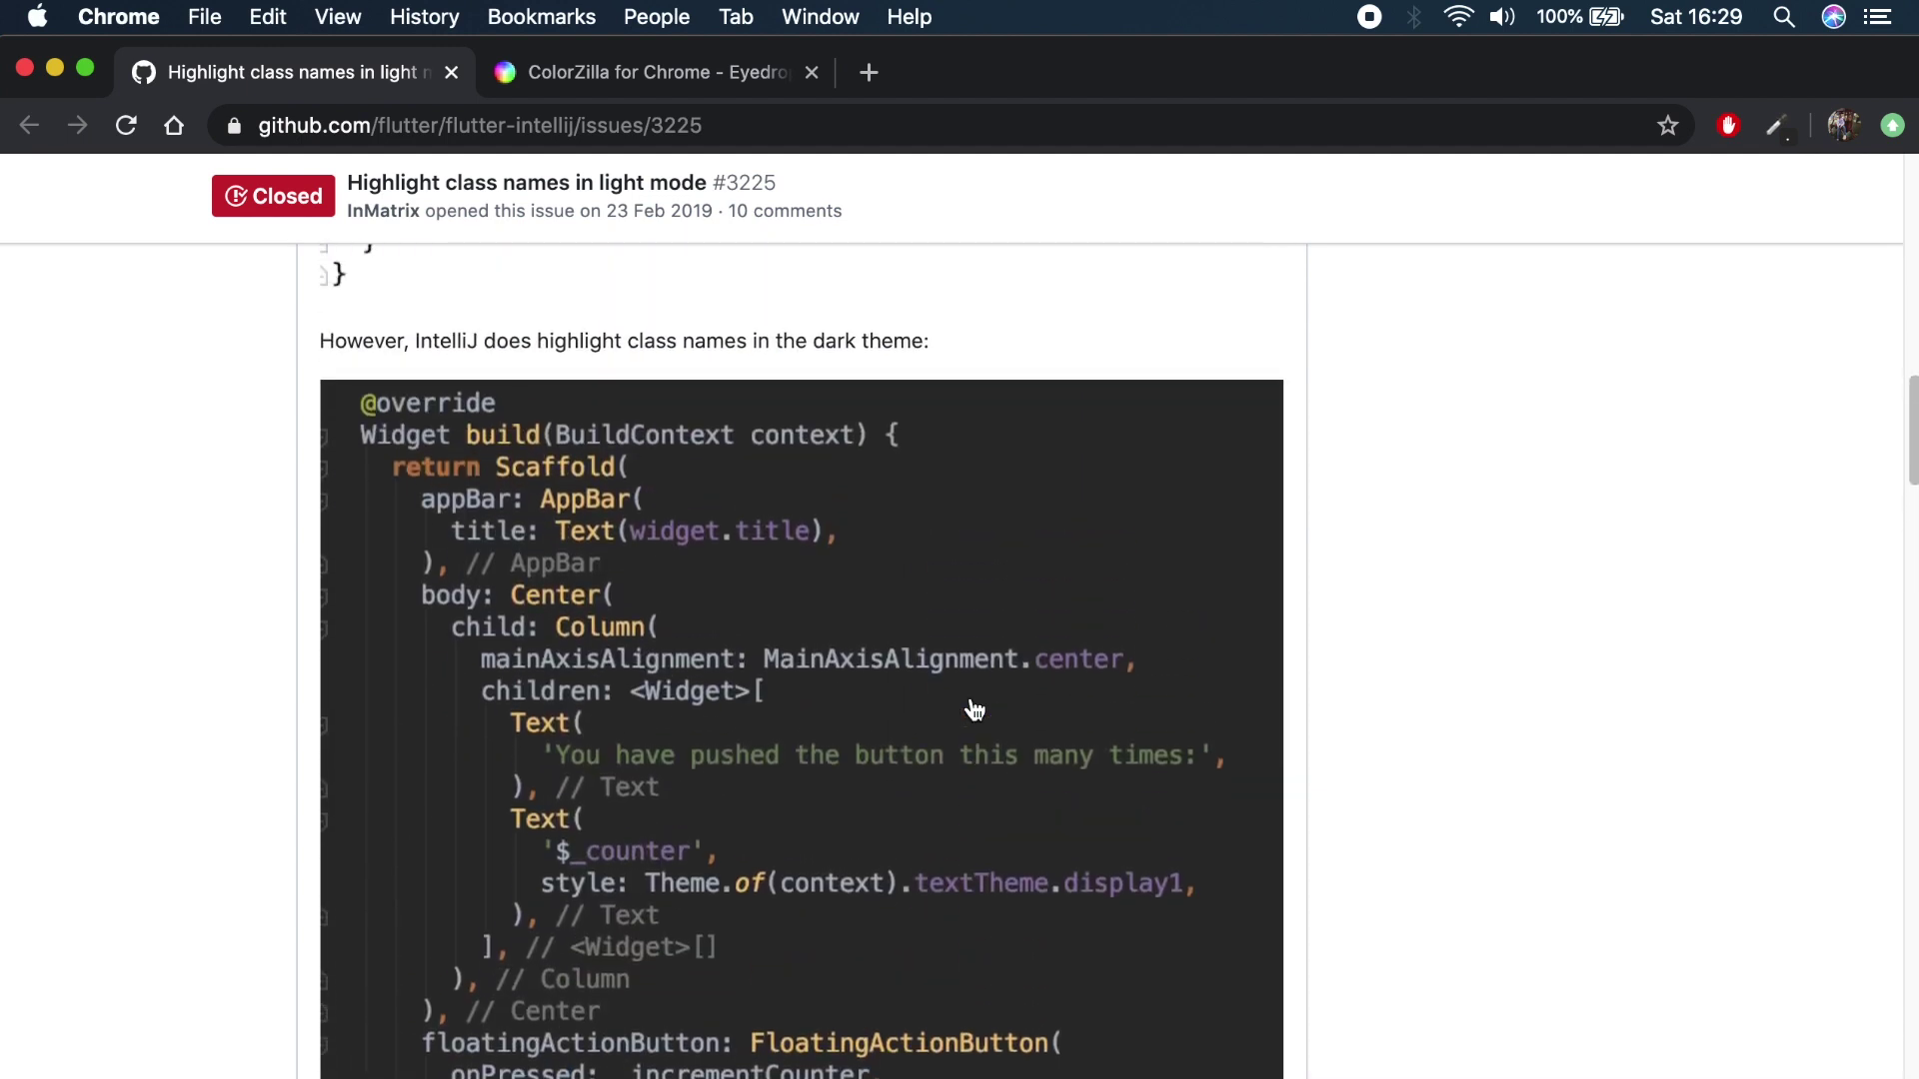
{"action": "scroll", "coordinate": [976, 710], "scroll_direction": "down", "scroll_amount": 2}
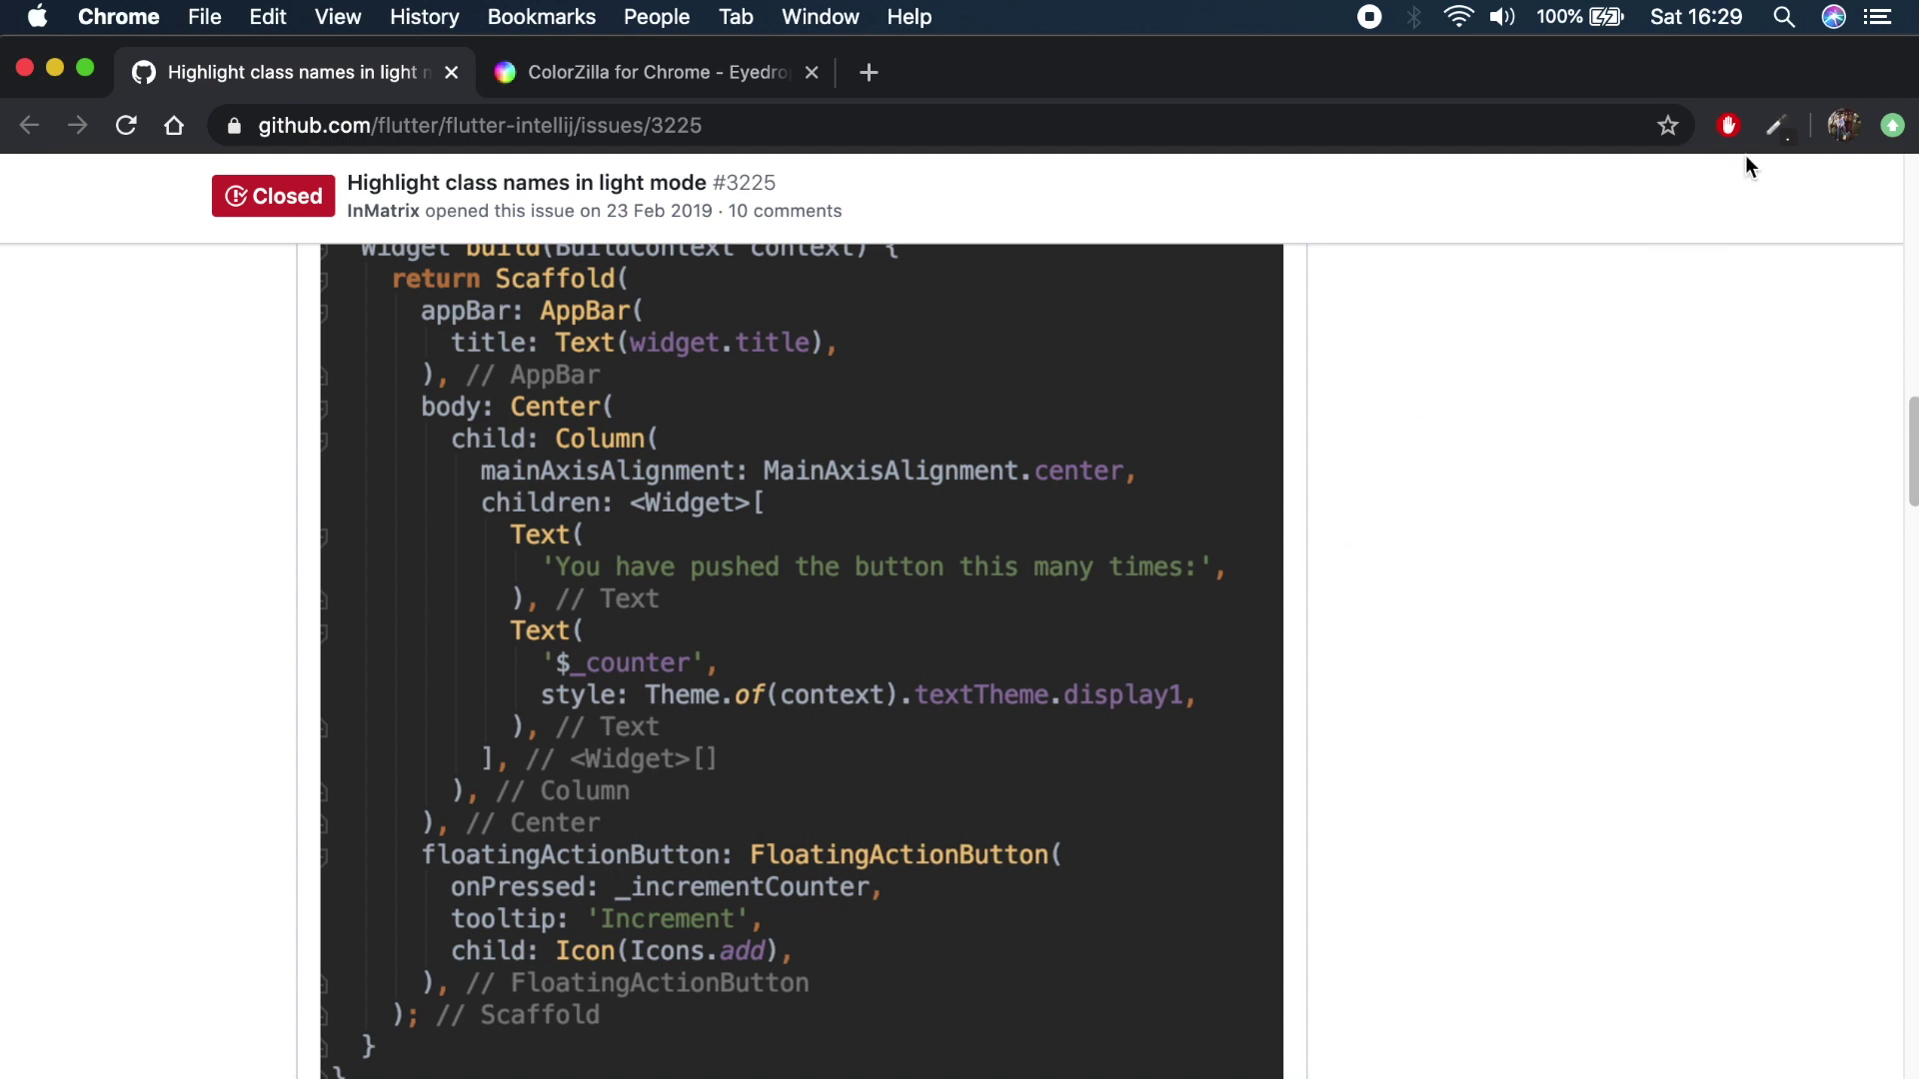
With ColorZilla's Pick Color From Page, sample the AppBar text, then copy the code background #2B2B2B
{"action": "left_click", "coordinate": [1770, 131]}
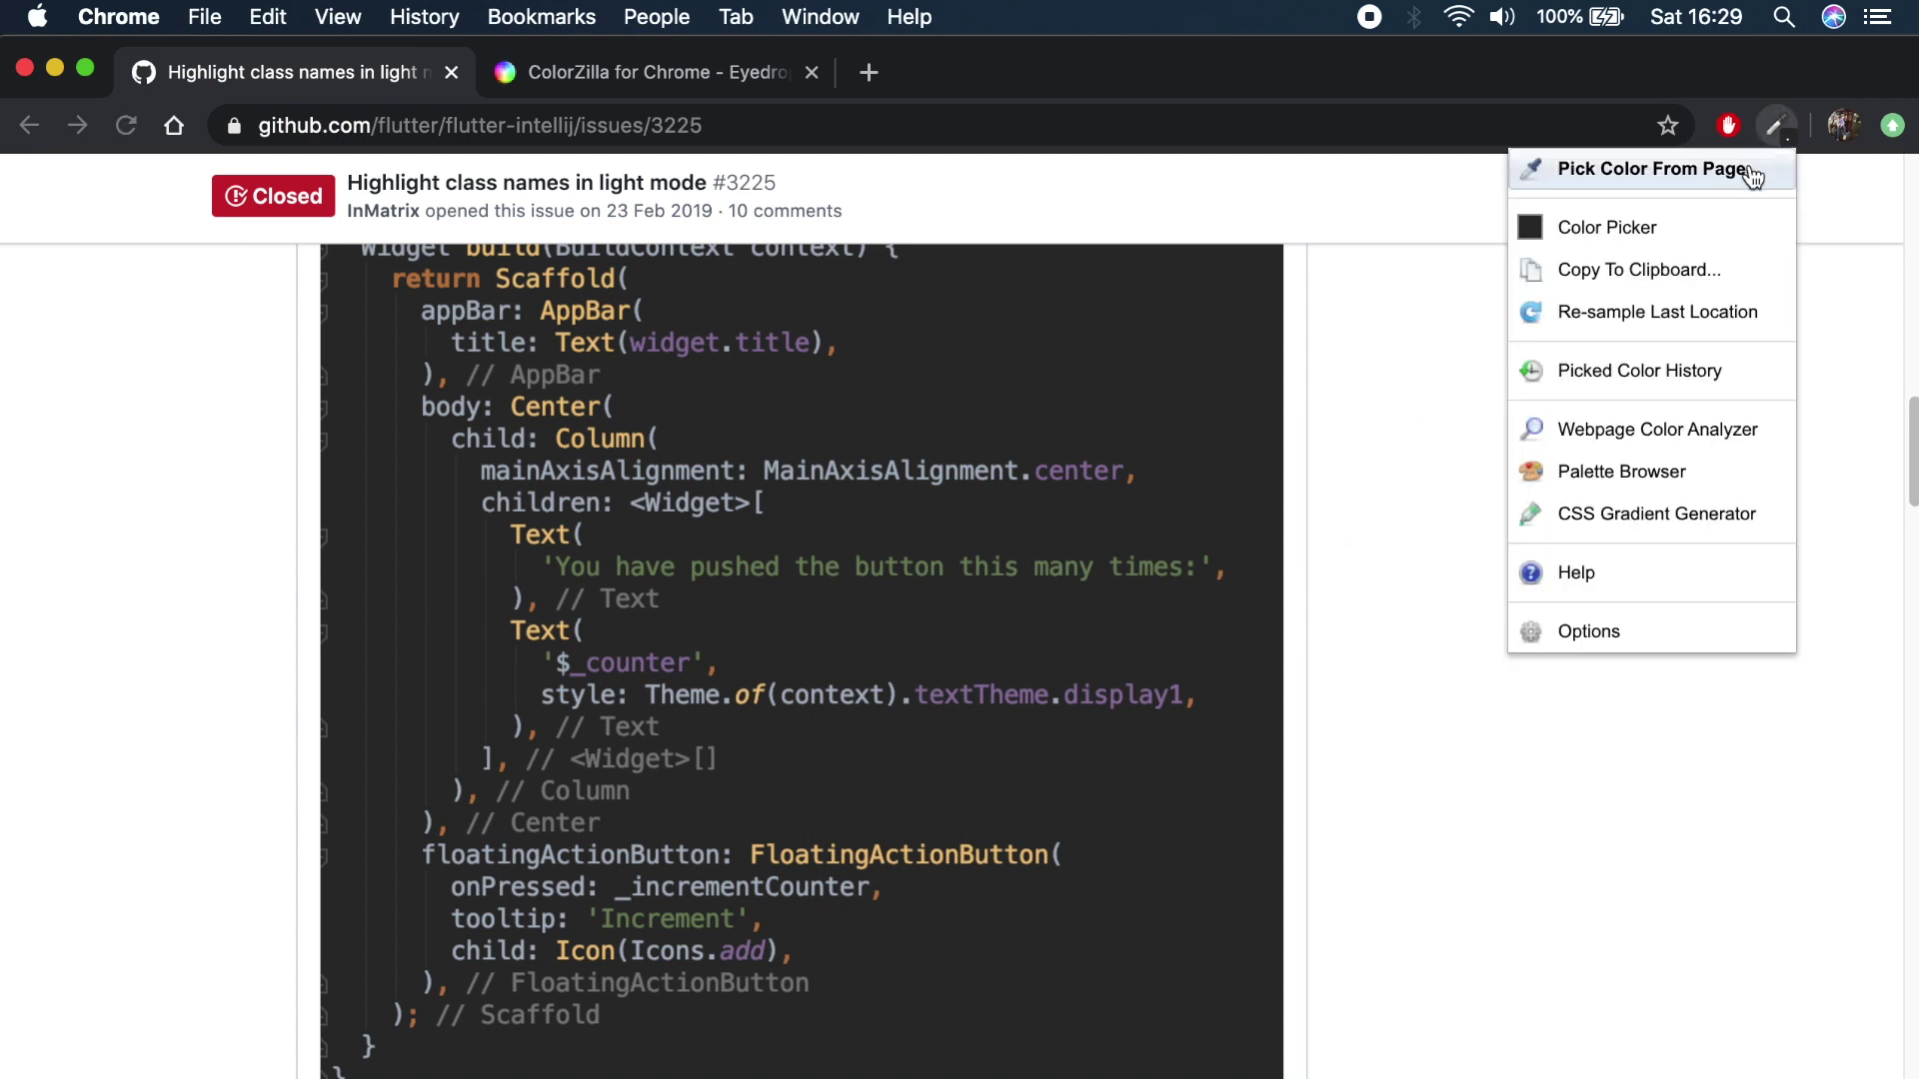
{"action": "left_click", "coordinate": [1751, 172]}
{"action": "scroll", "coordinate": [1180, 363], "scroll_direction": "up", "scroll_amount": 1}
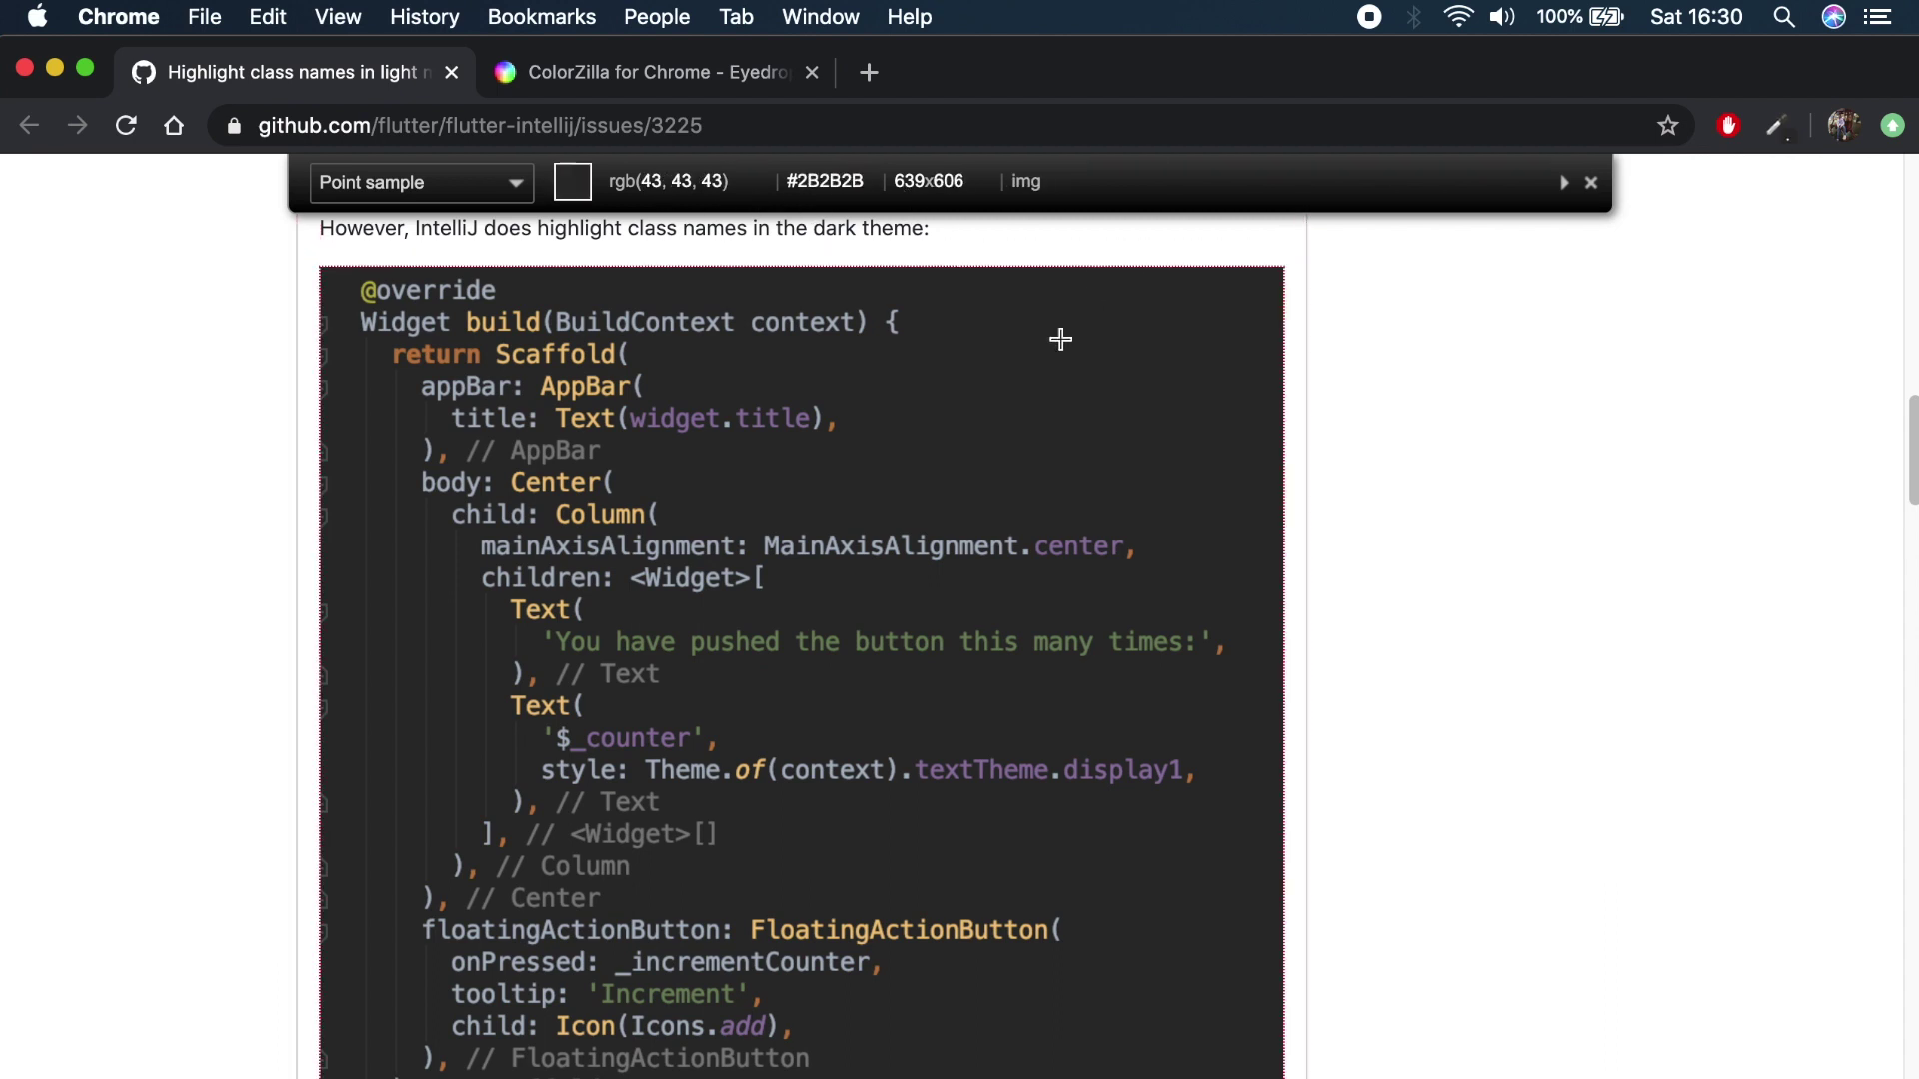
{"action": "left_click", "coordinate": [596, 387]}
{"action": "left_click", "coordinate": [1085, 414]}
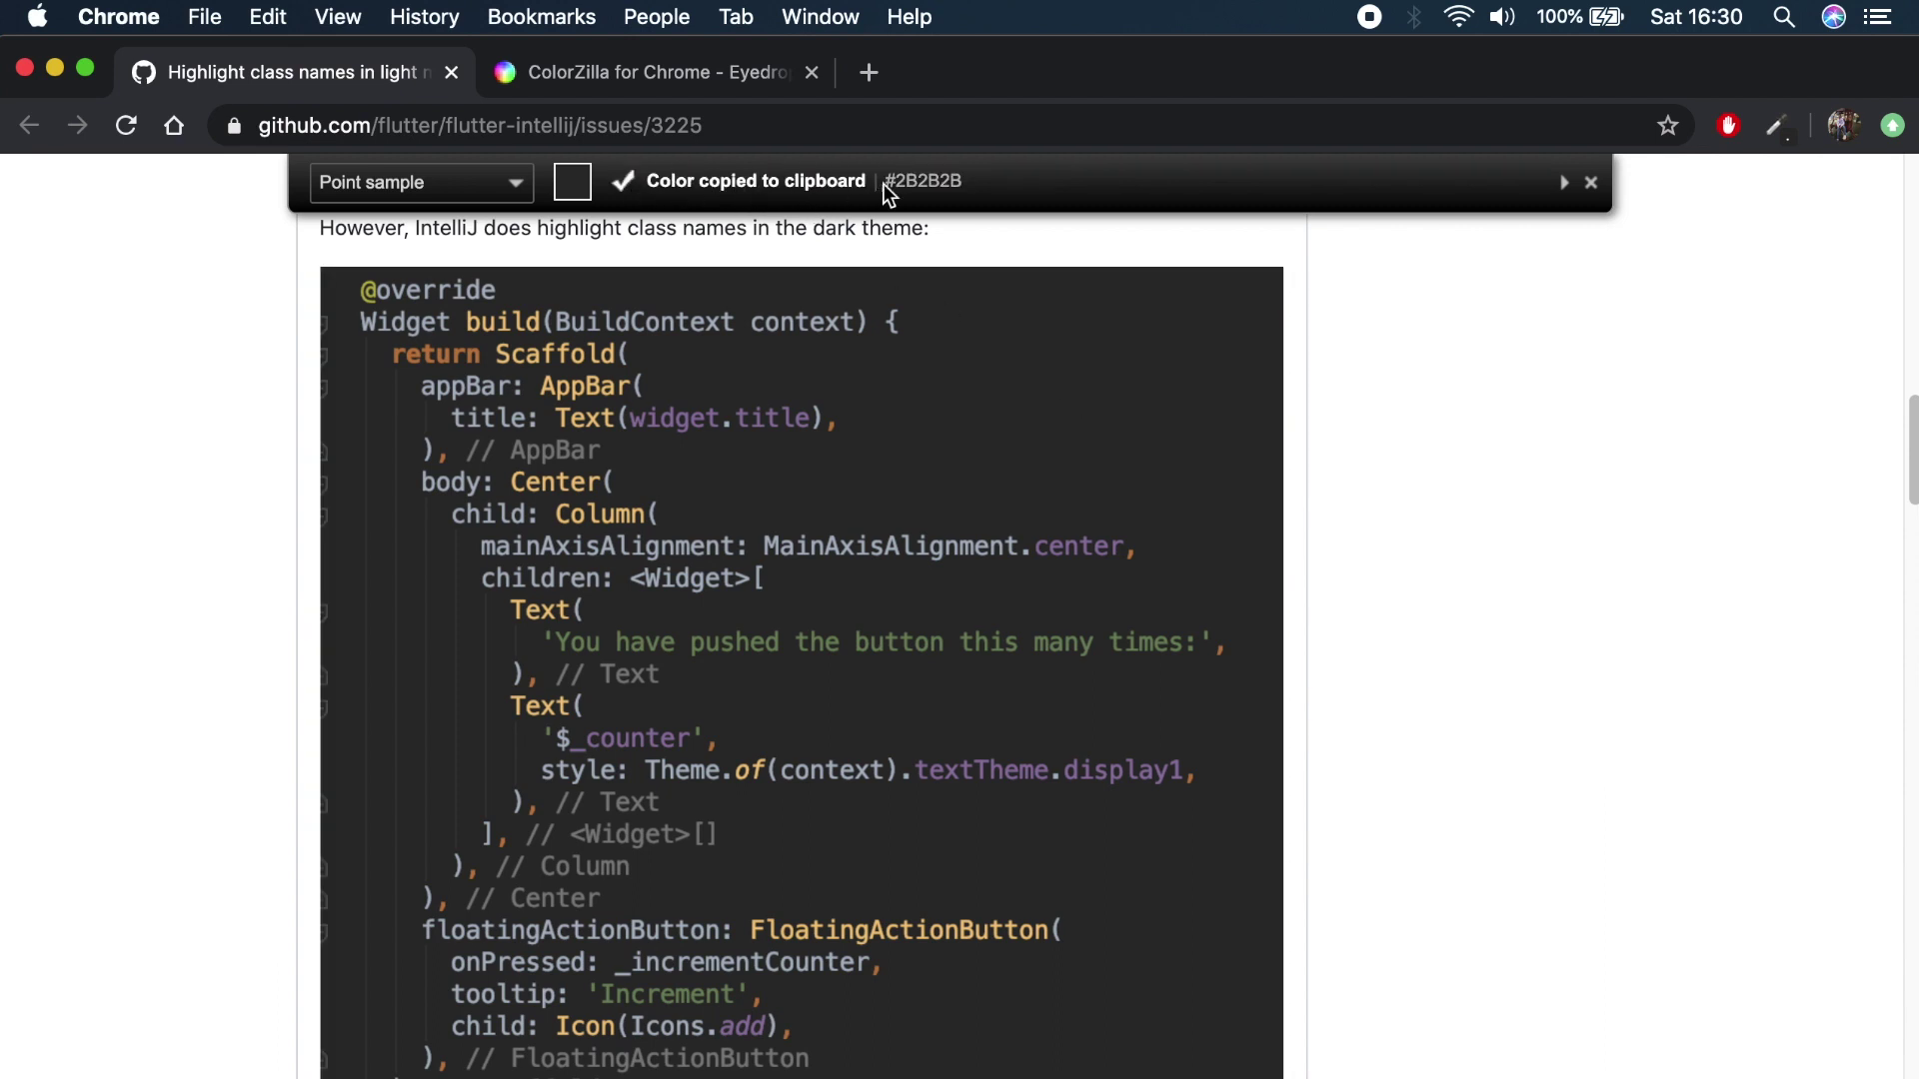
{"action": "scroll", "coordinate": [916, 182], "scroll_direction": "down", "scroll_amount": 2}
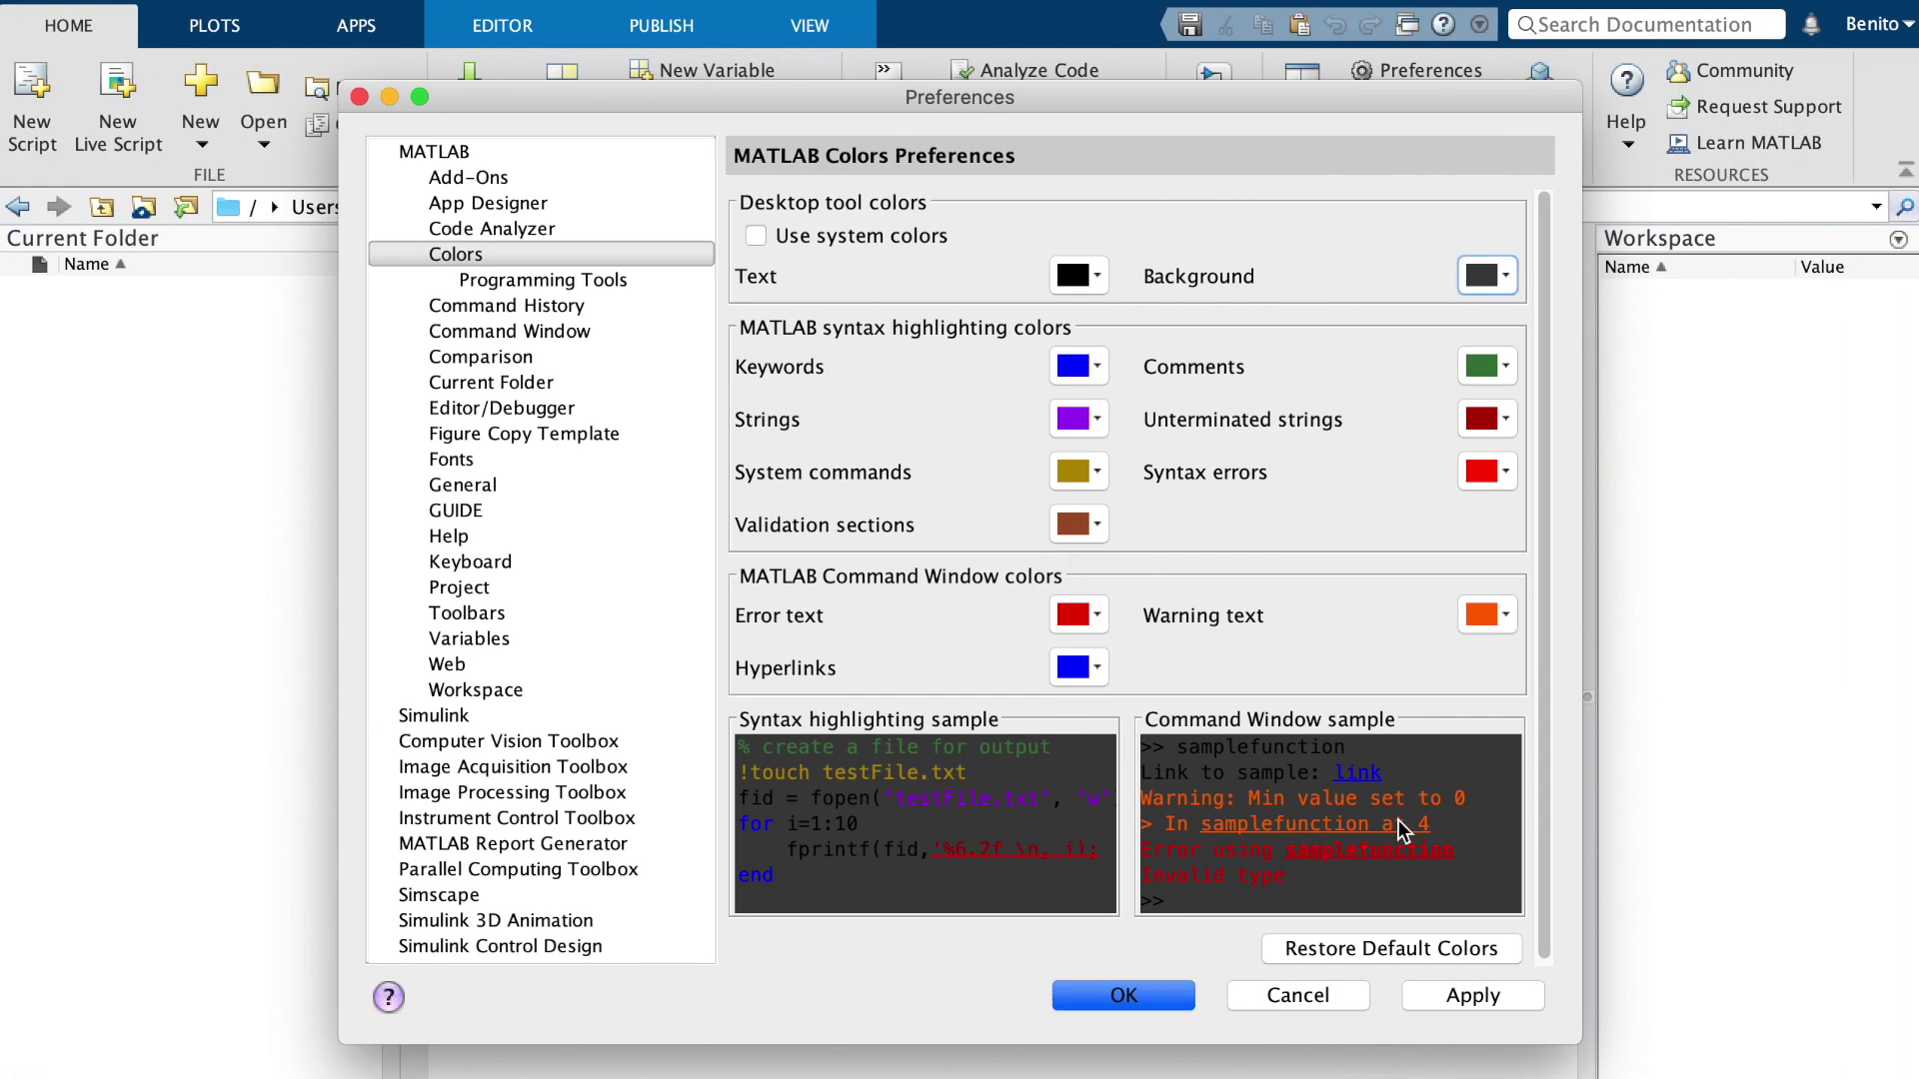
Paste #2B2B2B into the editor for reference, then reopen Colors preferences' Background palette
{"action": "left_click", "coordinate": [1297, 995]}
{"action": "key", "text": "super+v"}
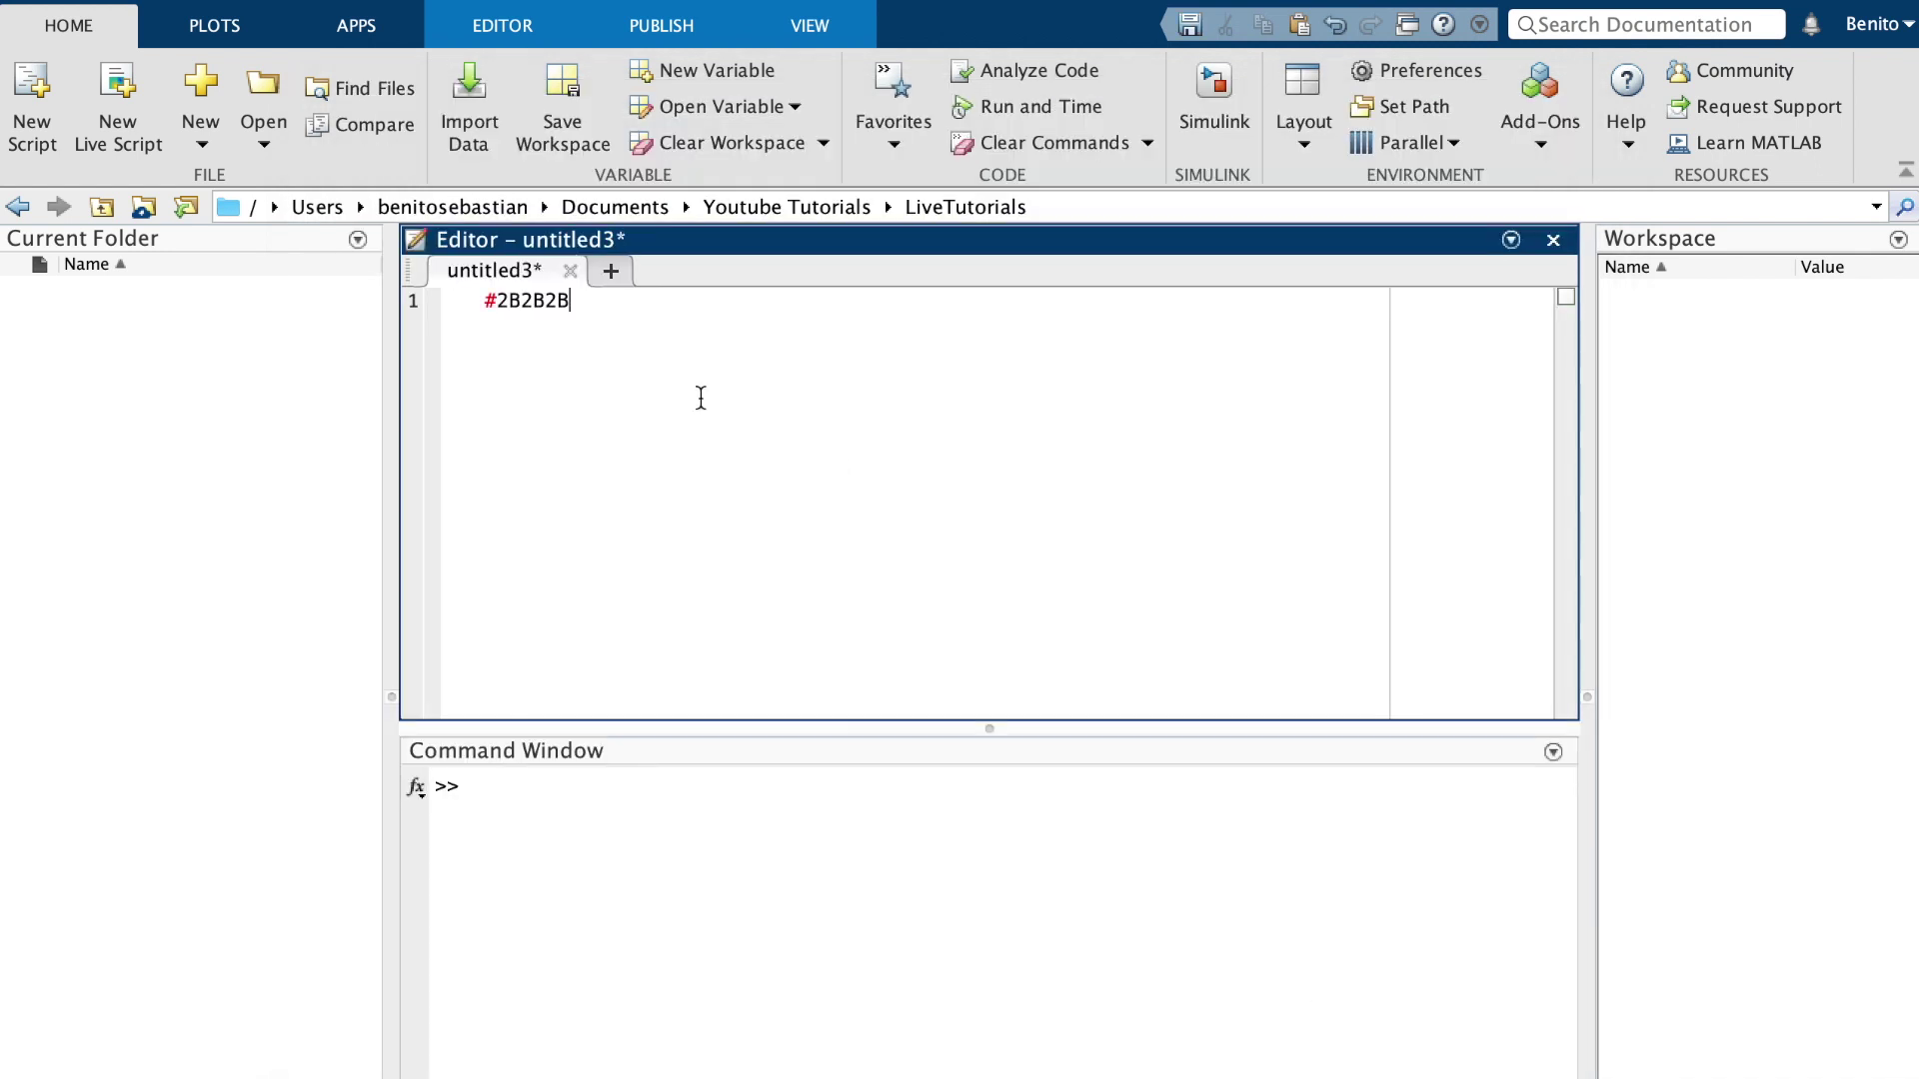
{"action": "left_click_drag", "start_coordinate": [580, 300], "coordinate": [502, 307]}
{"action": "left_click", "coordinate": [636, 357]}
{"action": "left_click", "coordinate": [1427, 80]}
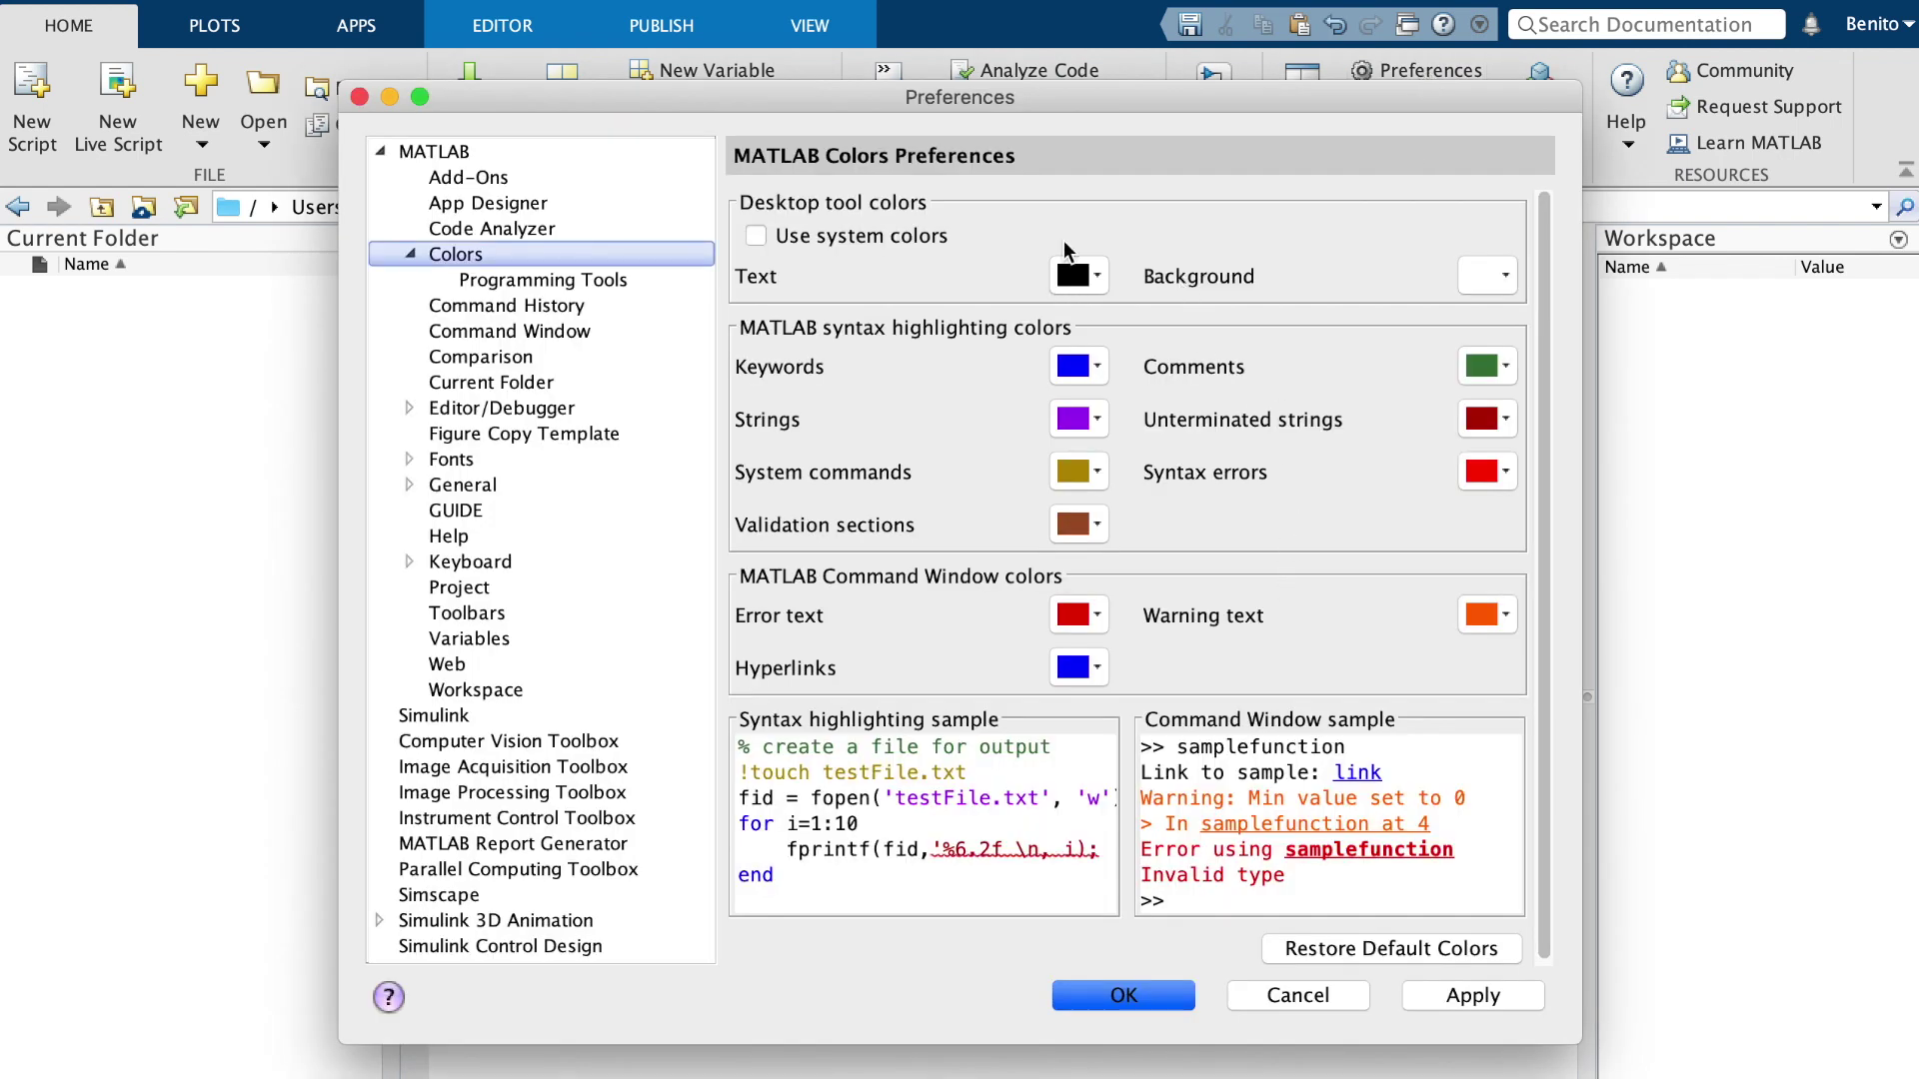
{"action": "left_click", "coordinate": [1495, 275]}
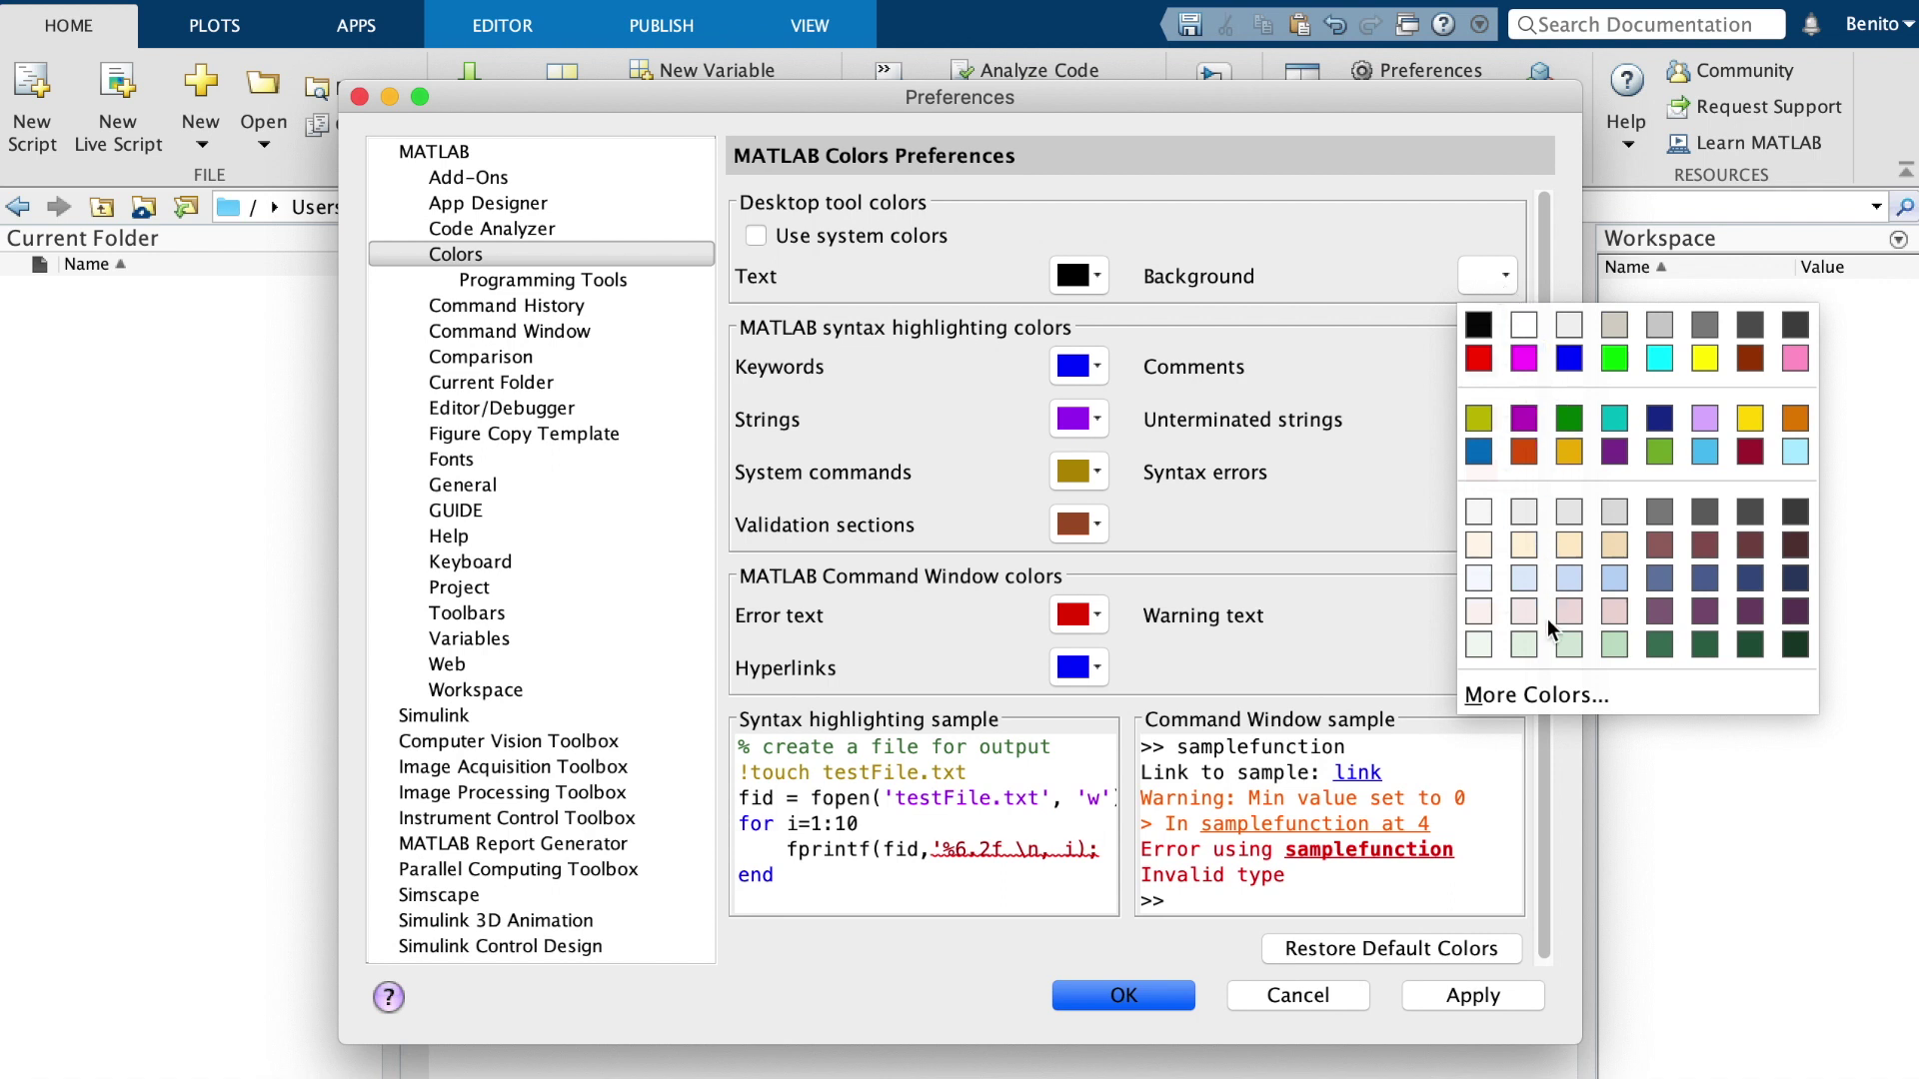
In More Colors' RGB tab, replace the colour code with 2B2B2B (RGB 43, 43, 43)
{"action": "left_click", "coordinate": [1546, 694]}
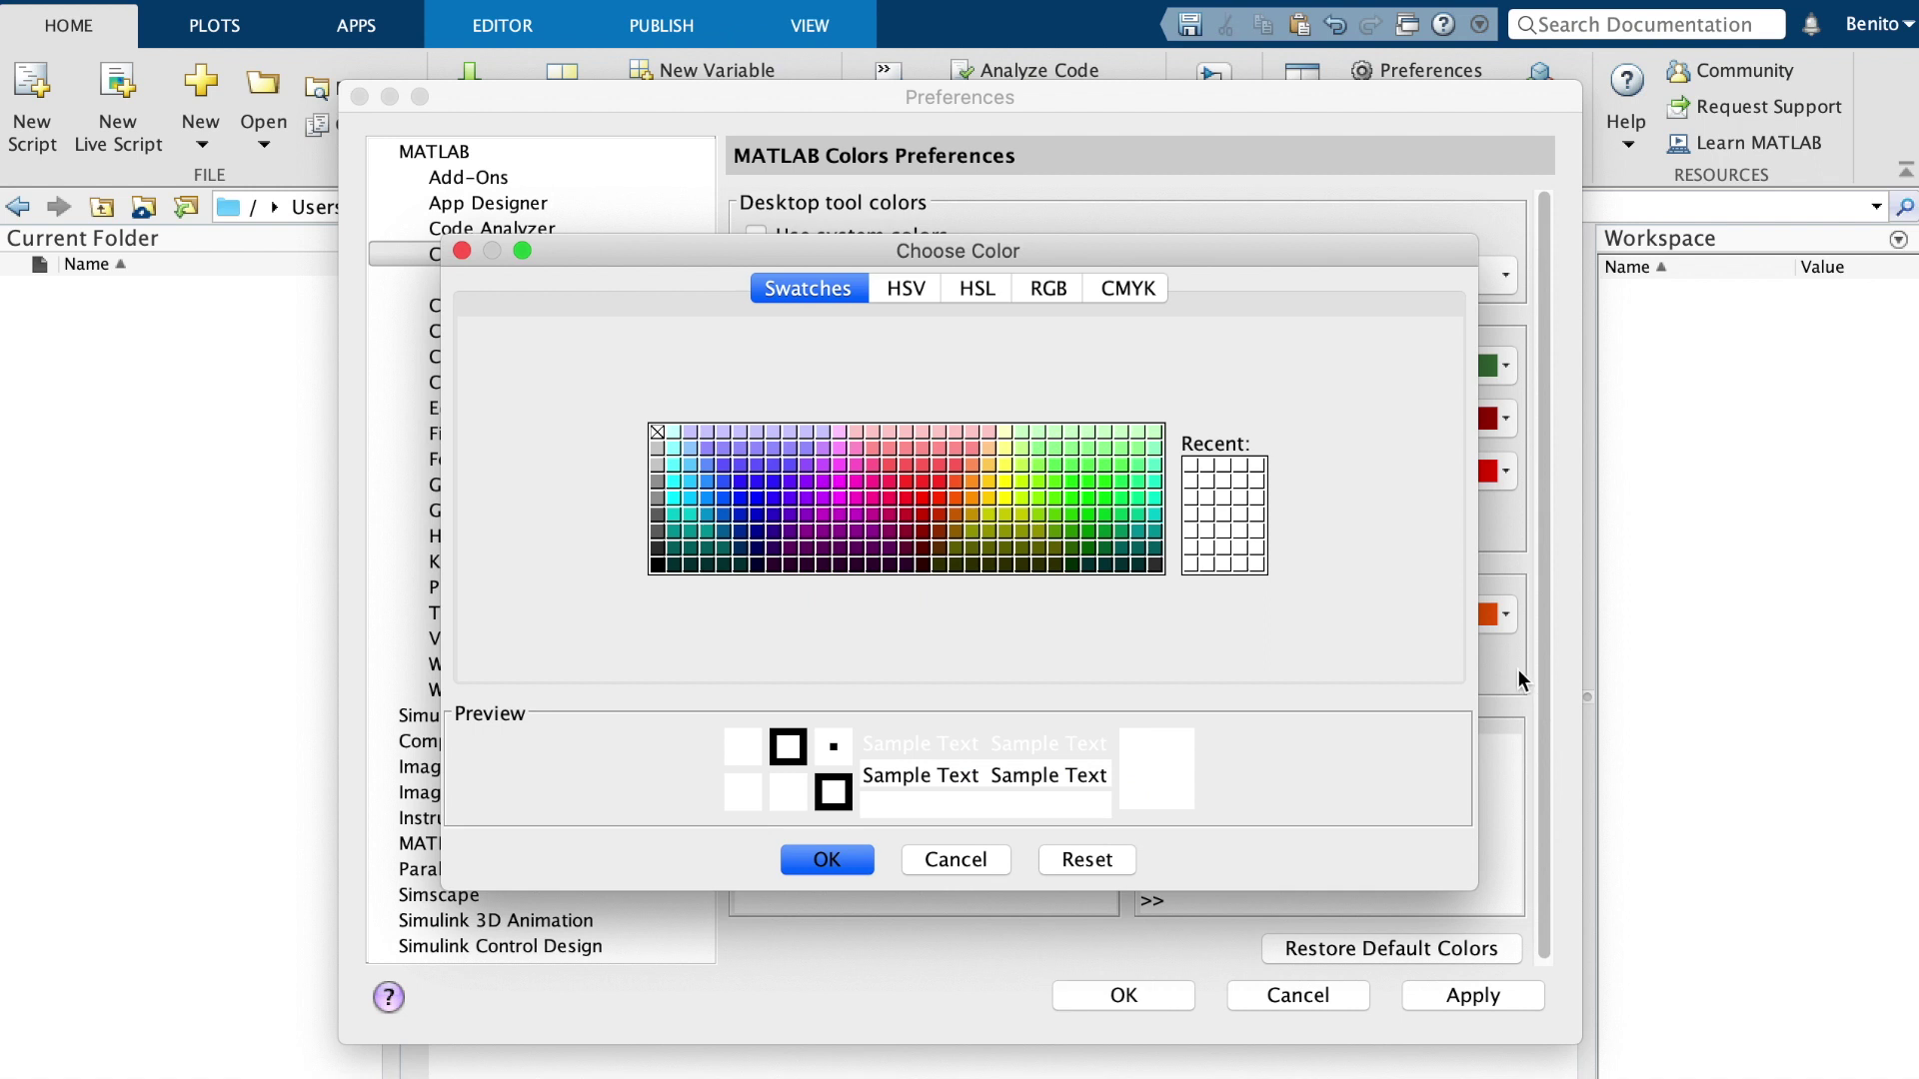
{"action": "left_click", "coordinate": [1049, 289]}
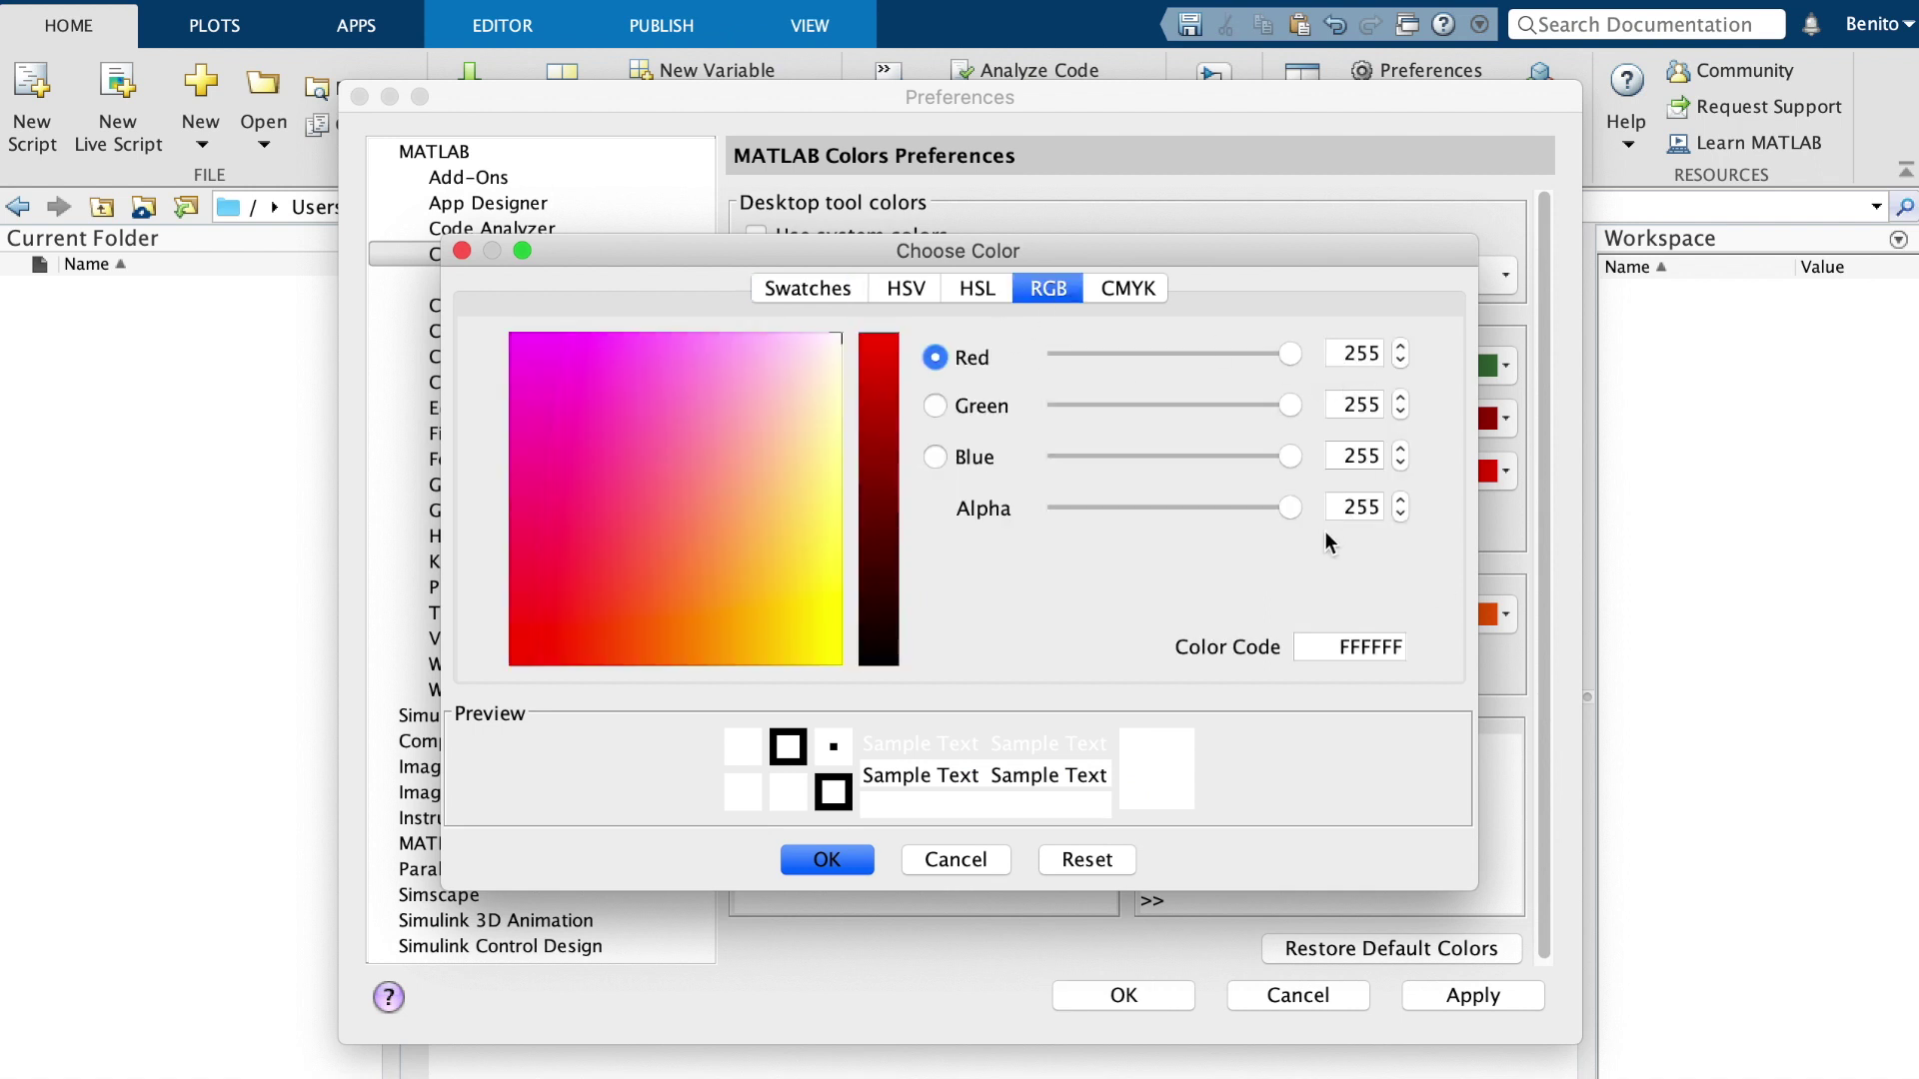
{"action": "left_click", "coordinate": [1336, 639]}
{"action": "key", "text": "End"}
{"action": "key", "text": "BackSpace"}
{"action": "key", "text": "BackSpace"}
{"action": "key", "text": "BackSpace"}
{"action": "key", "text": "BackSpace"}
{"action": "type", "text": "2B2B2B"}
{"action": "key", "text": "Return"}
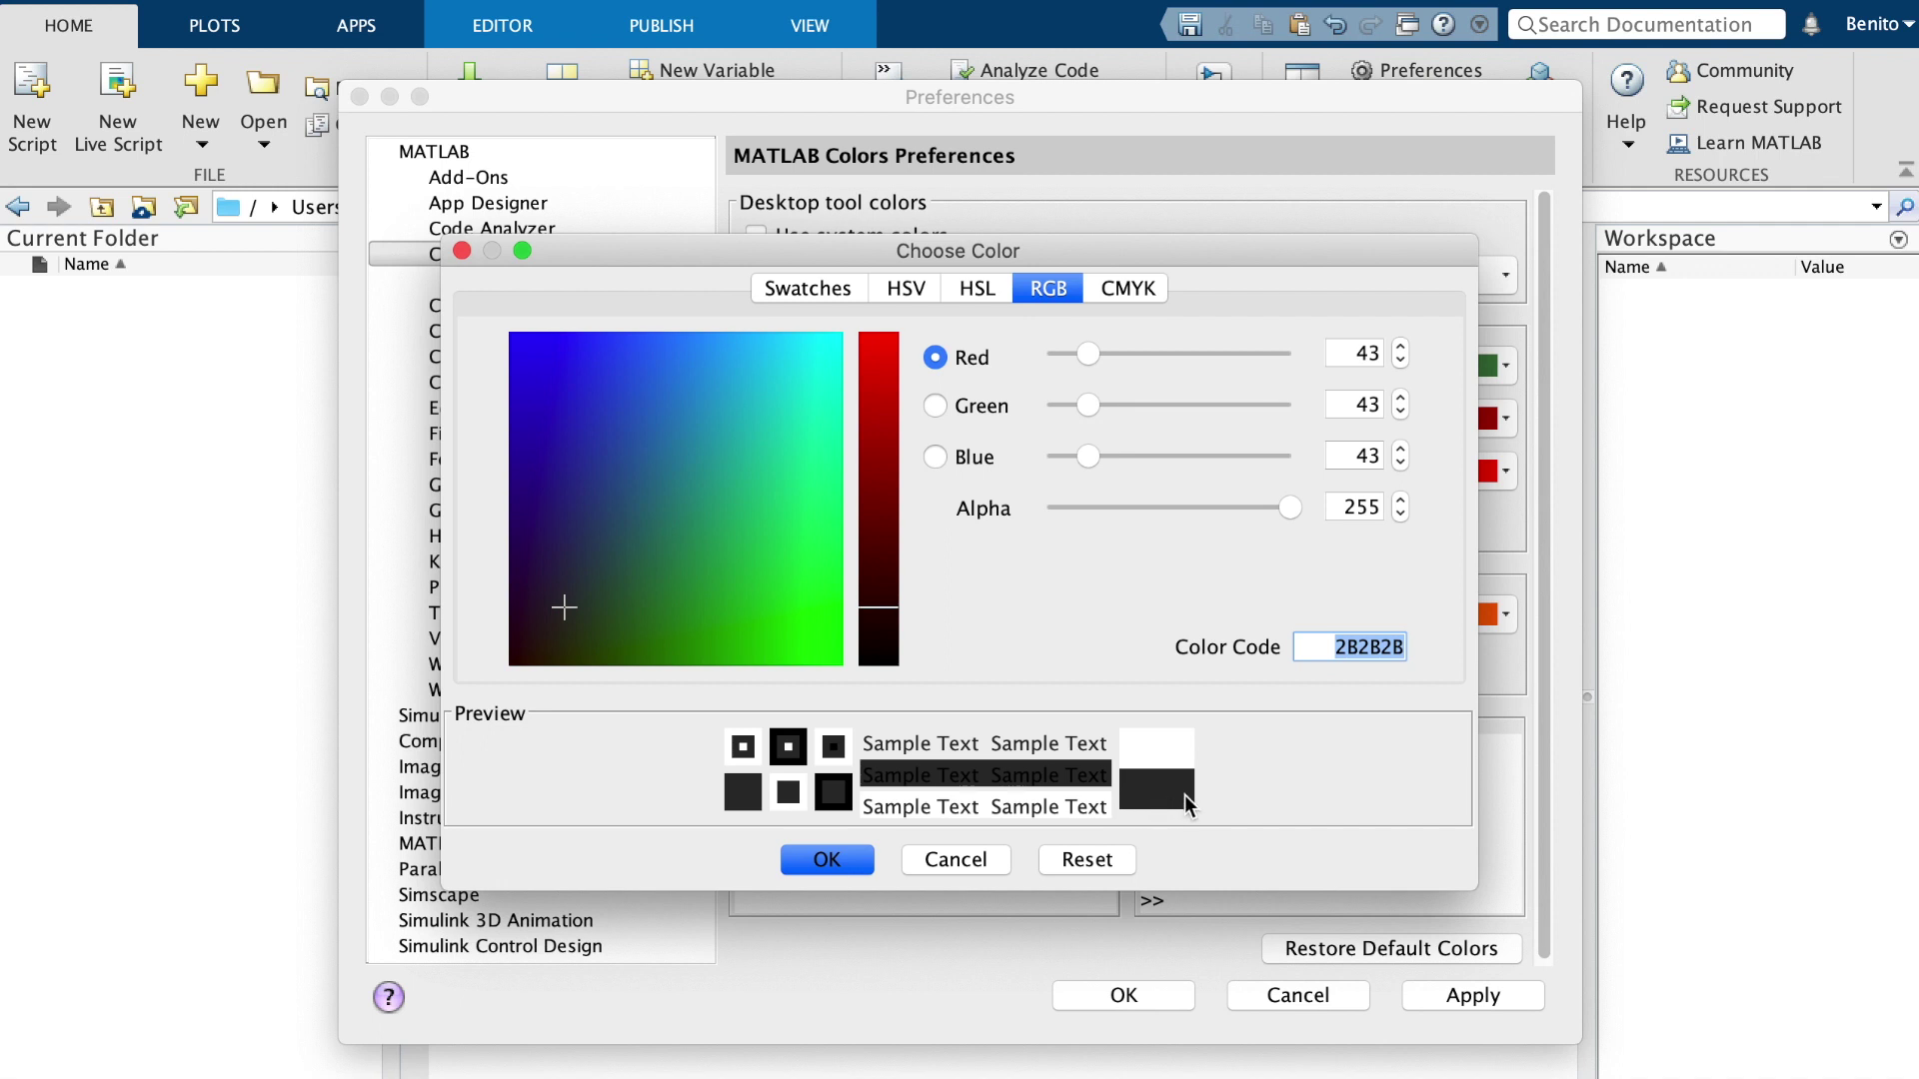
{"action": "key", "text": "ctrl+Left"}
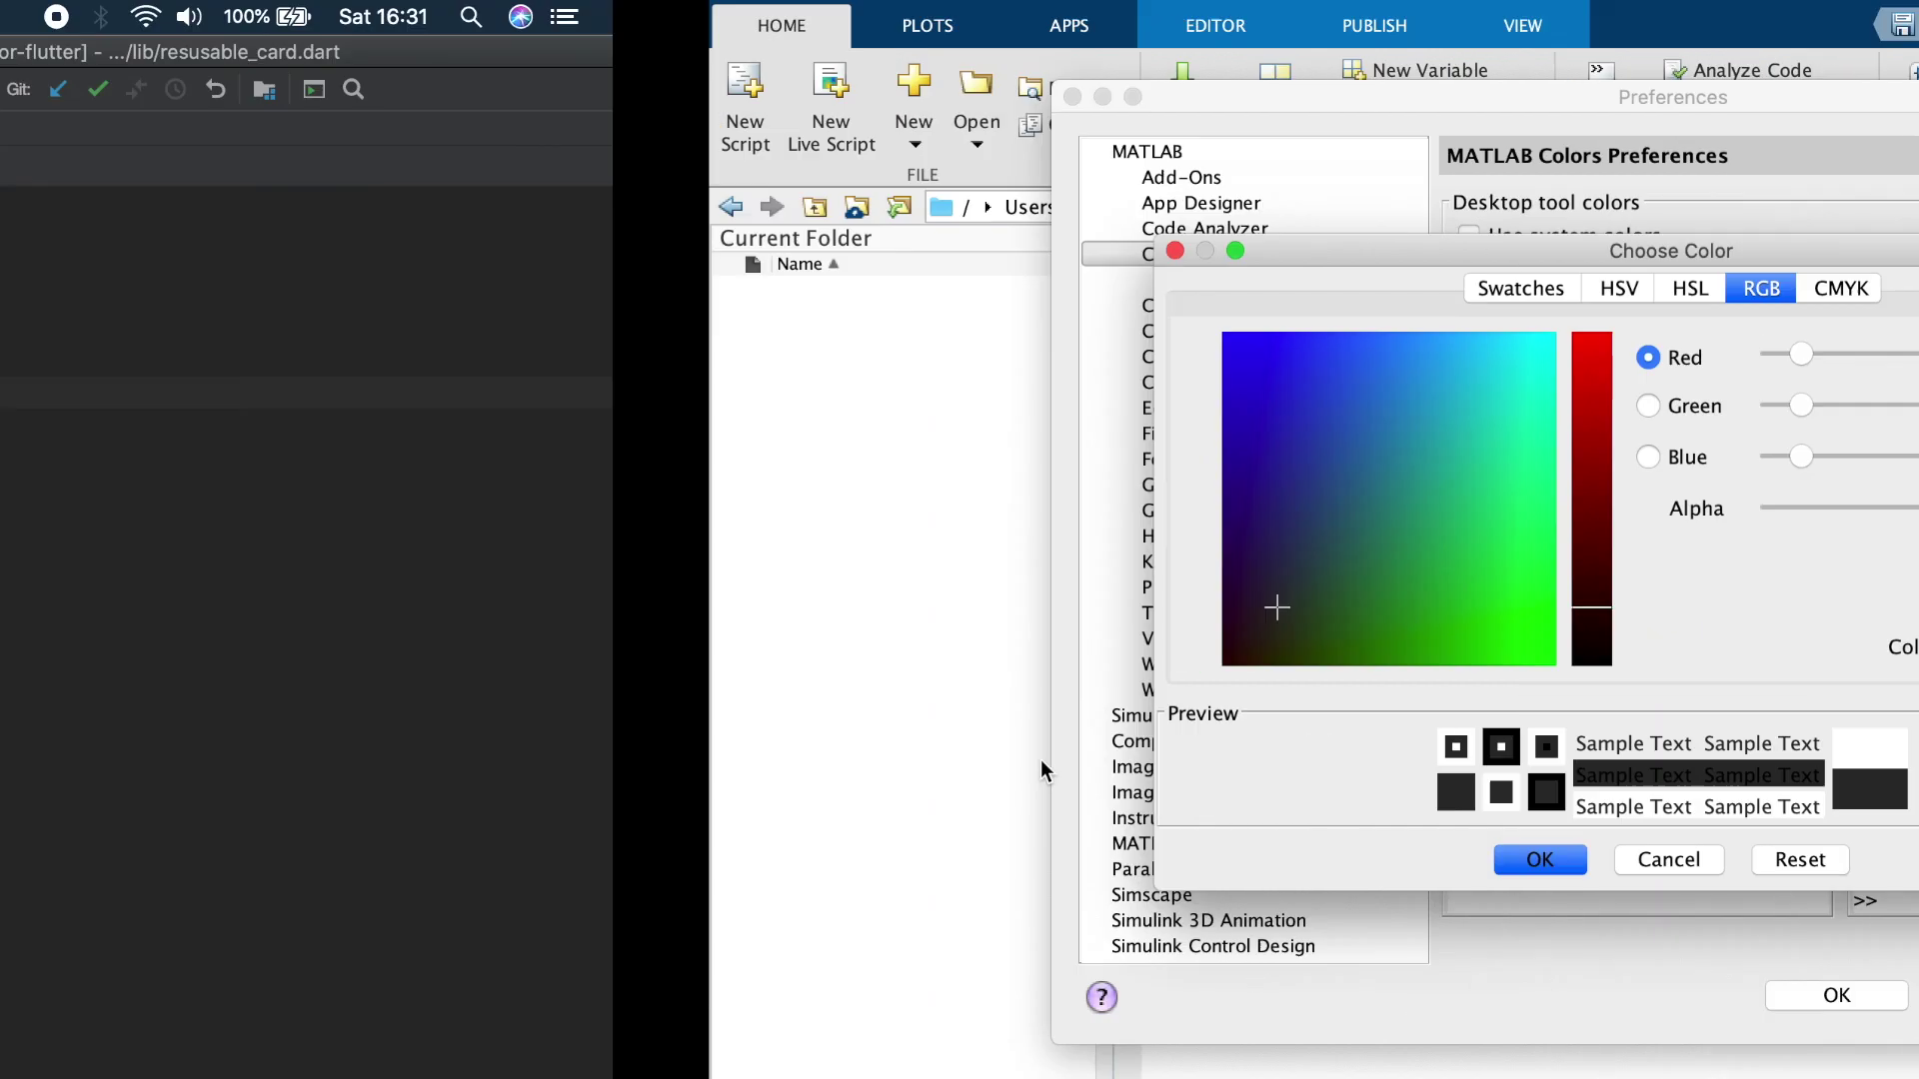
{"action": "key", "text": "ctrl+Right"}
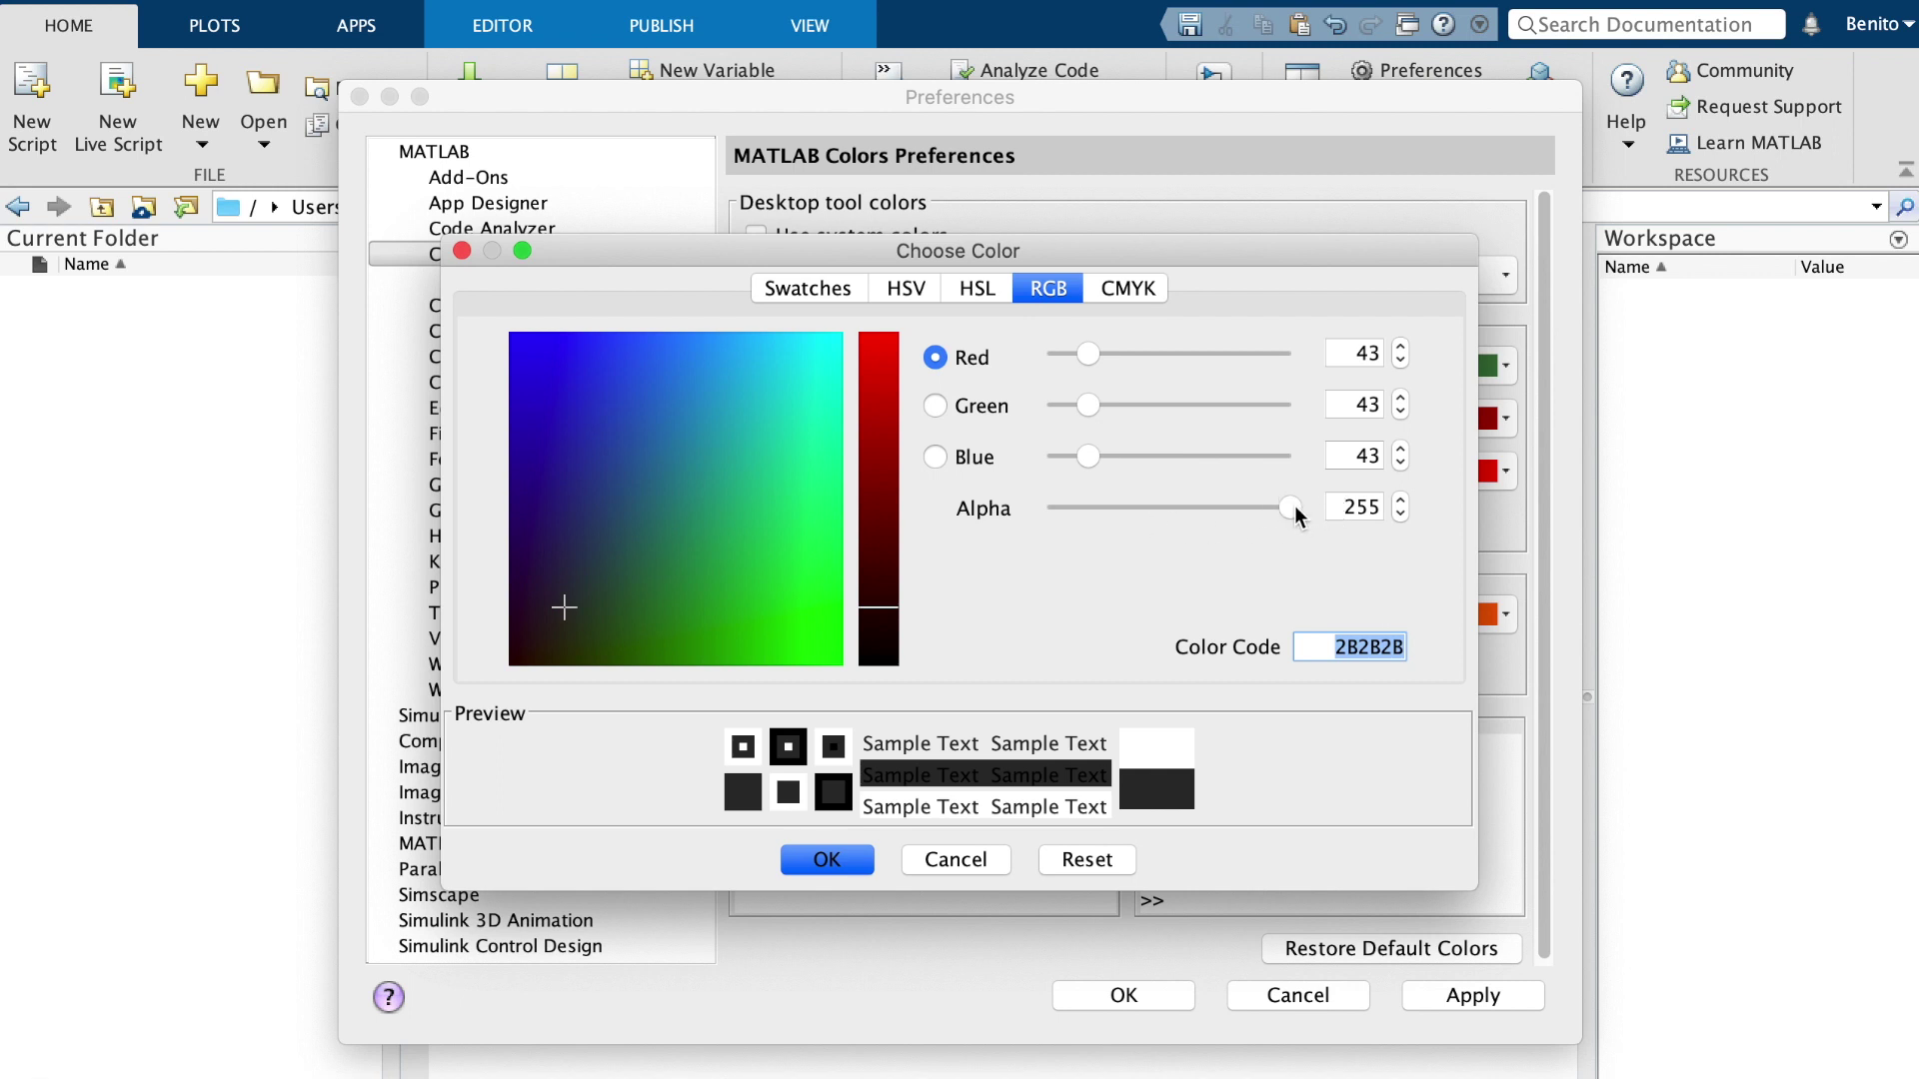
{"action": "mouse_move", "coordinate": [1293, 505]}
{"action": "left_mouse_down"}
{"action": "mouse_move", "coordinate": [1078, 509]}
{"action": "mouse_move", "coordinate": [1296, 507]}
{"action": "left_mouse_up"}
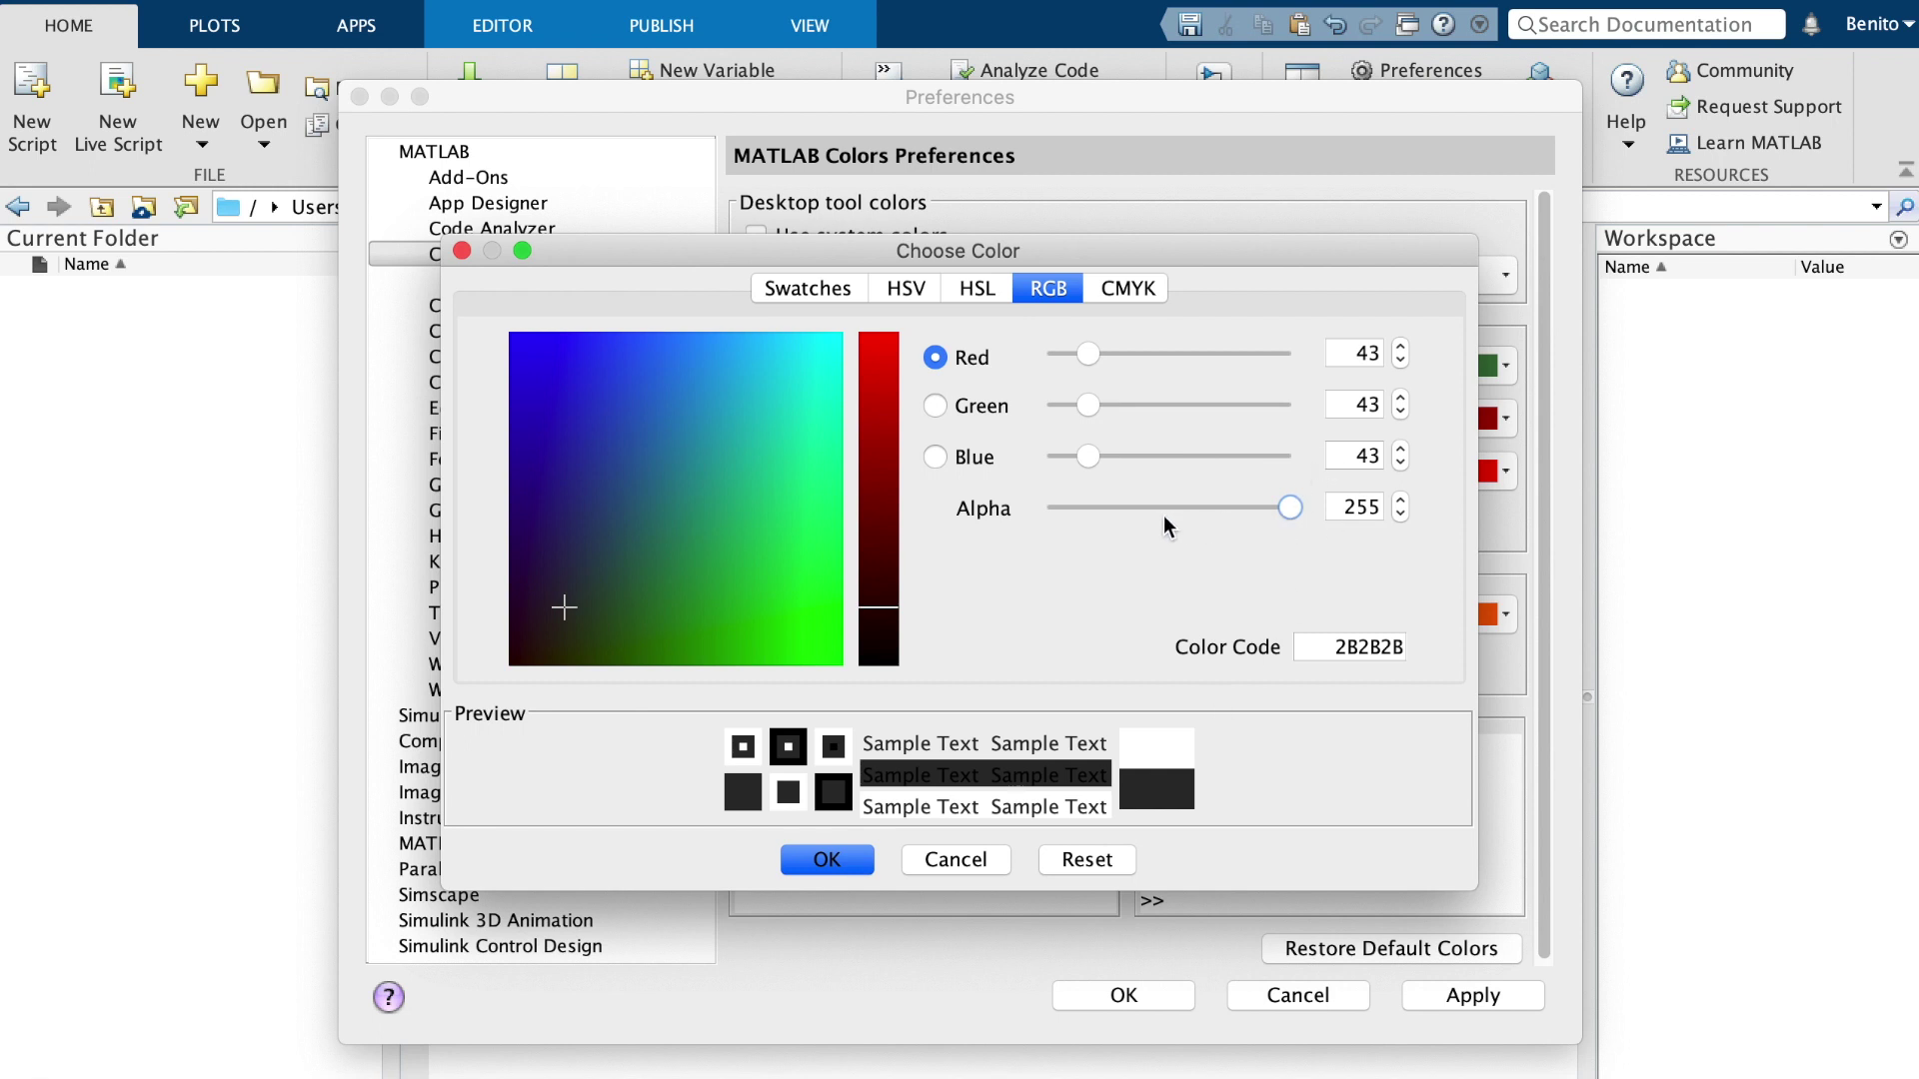
Confirm the 2B2B2B background, then make keywords blue and strings pink
{"action": "left_click", "coordinate": [827, 862]}
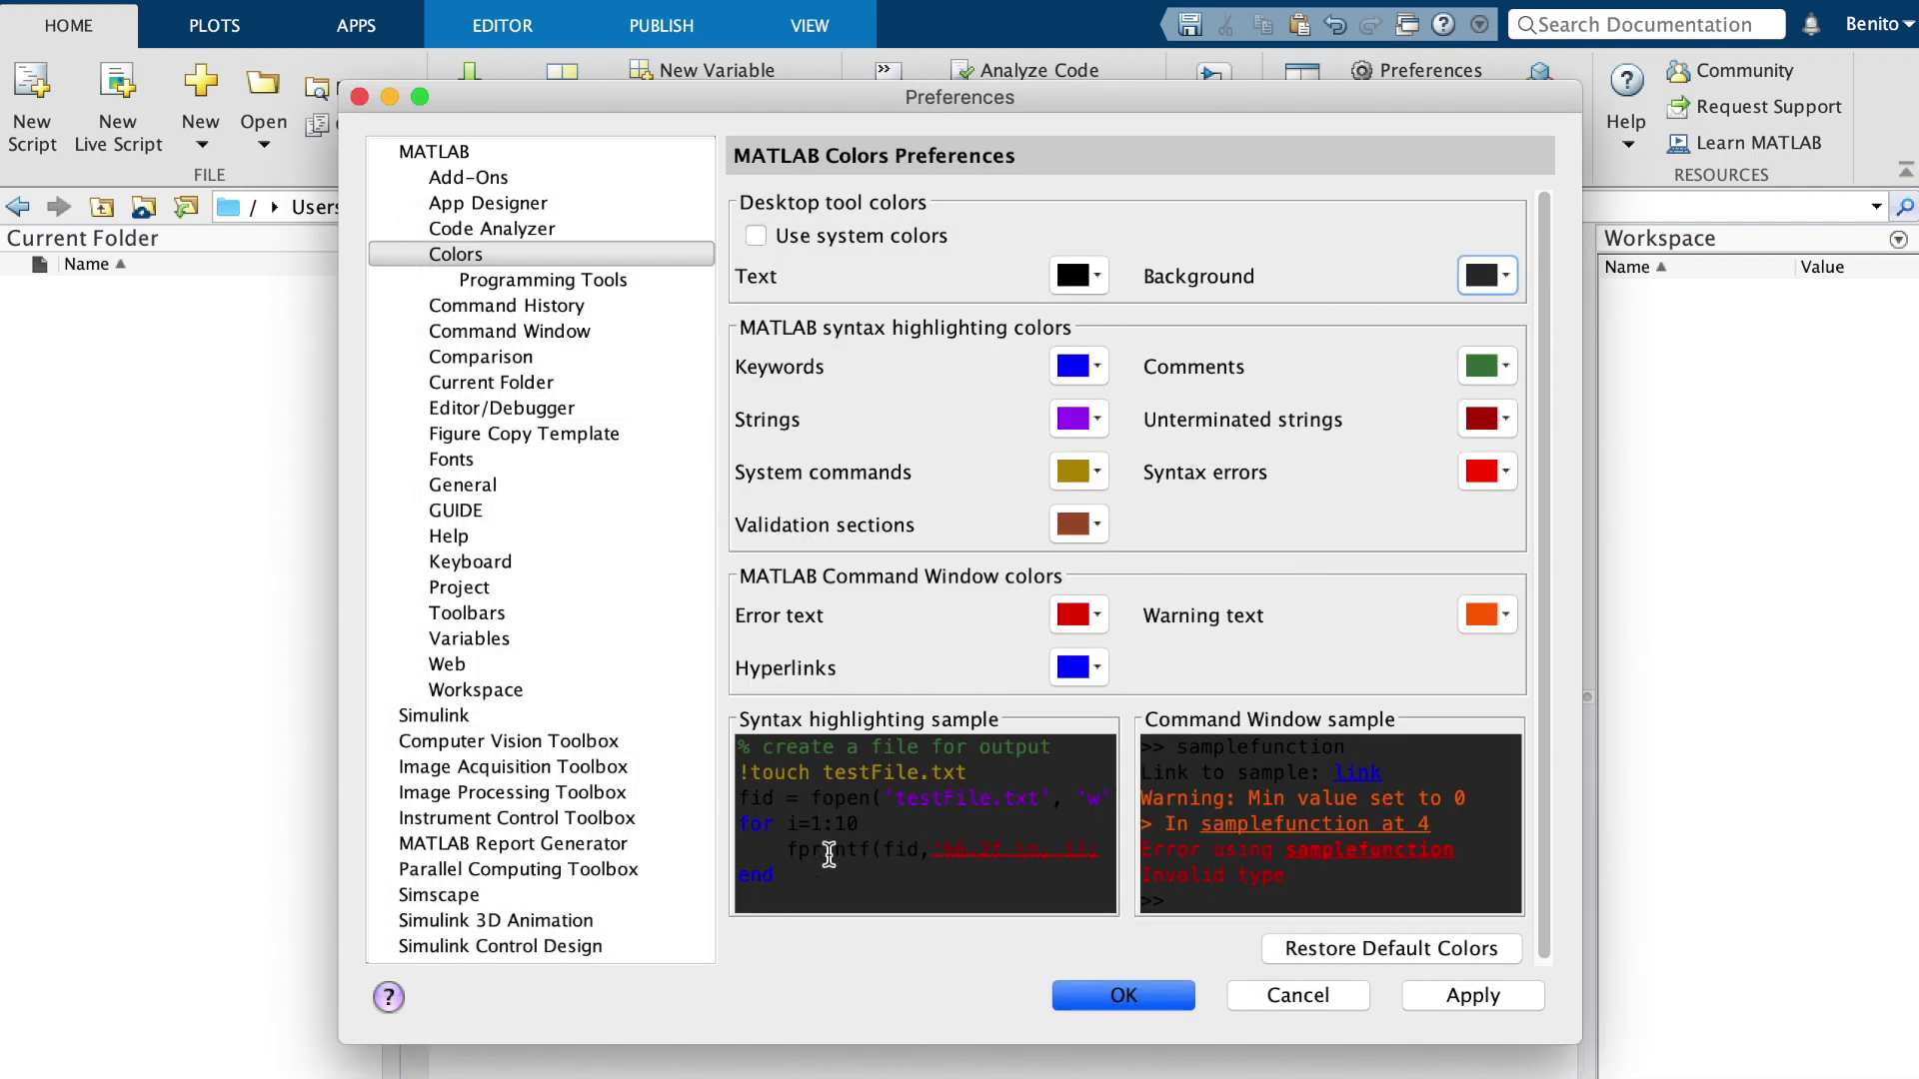
{"action": "left_click", "coordinate": [1079, 366]}
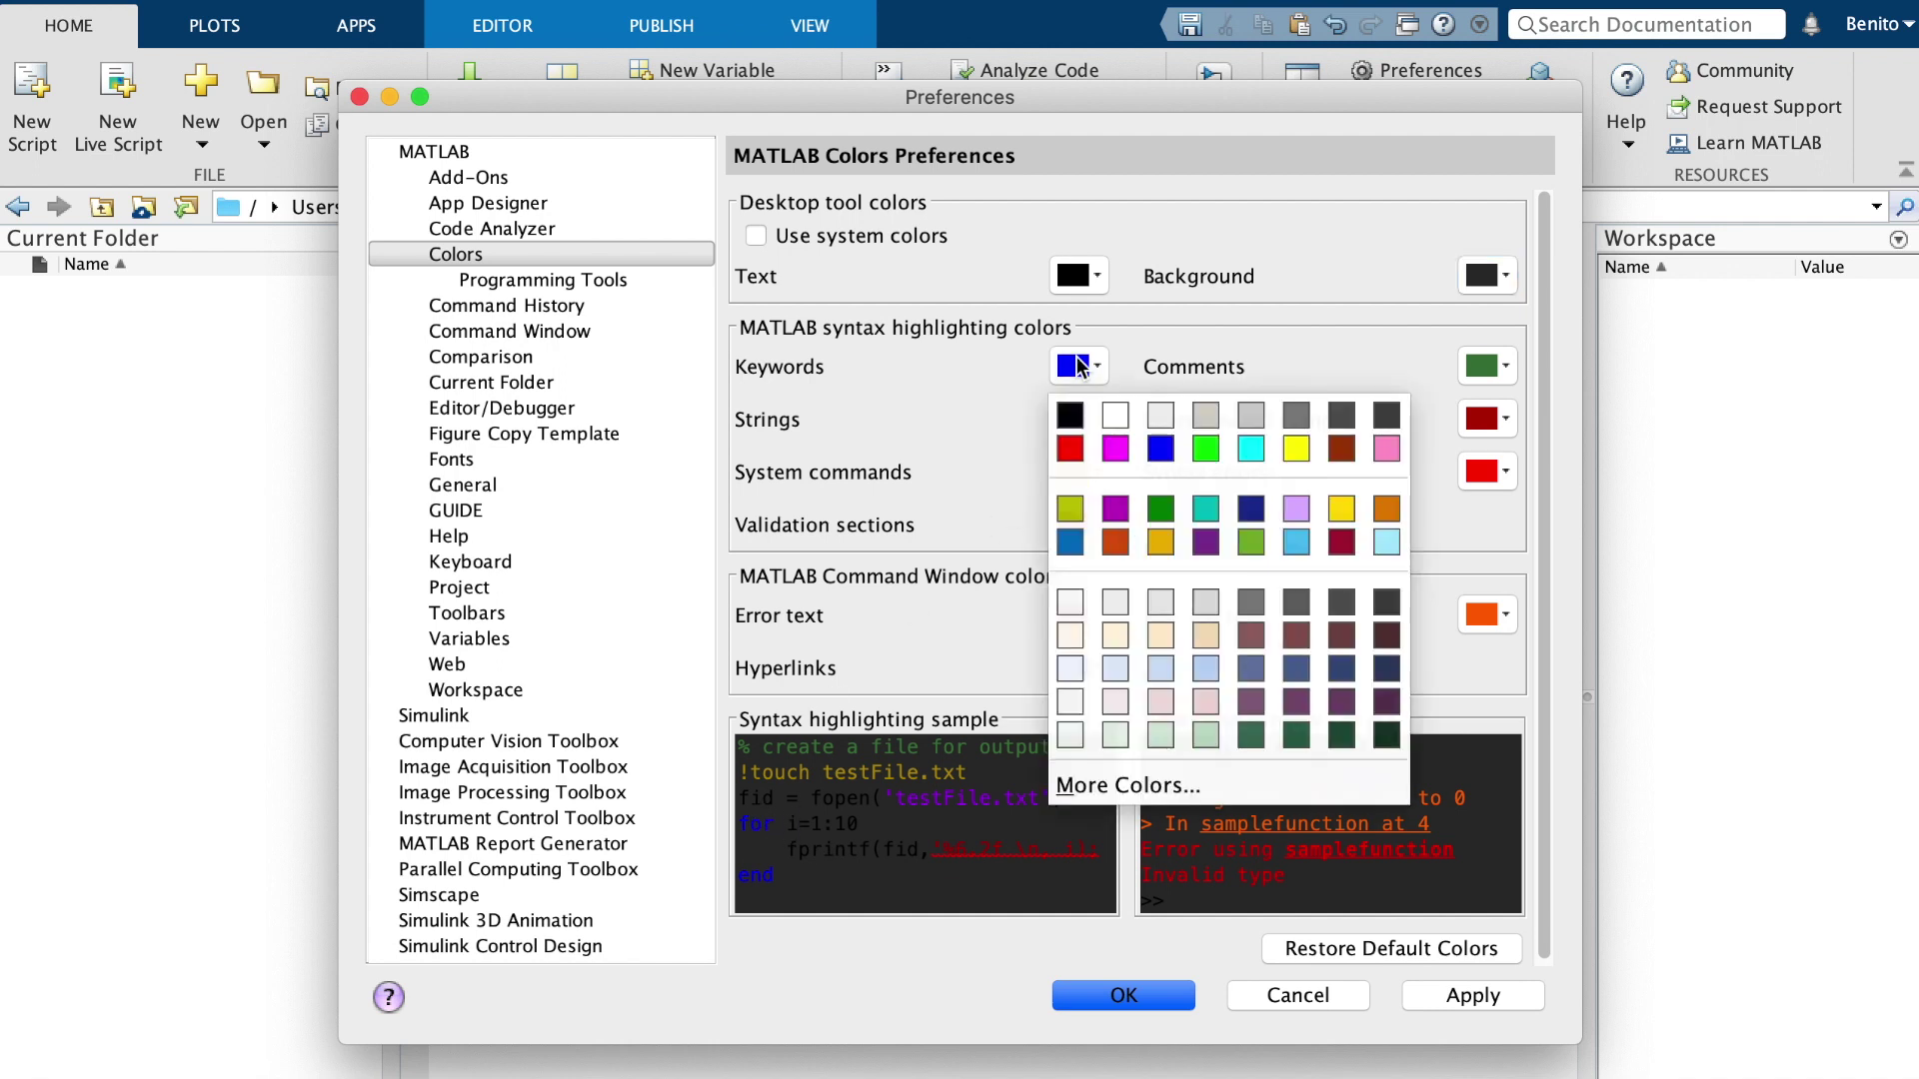
{"action": "left_click", "coordinate": [1072, 543]}
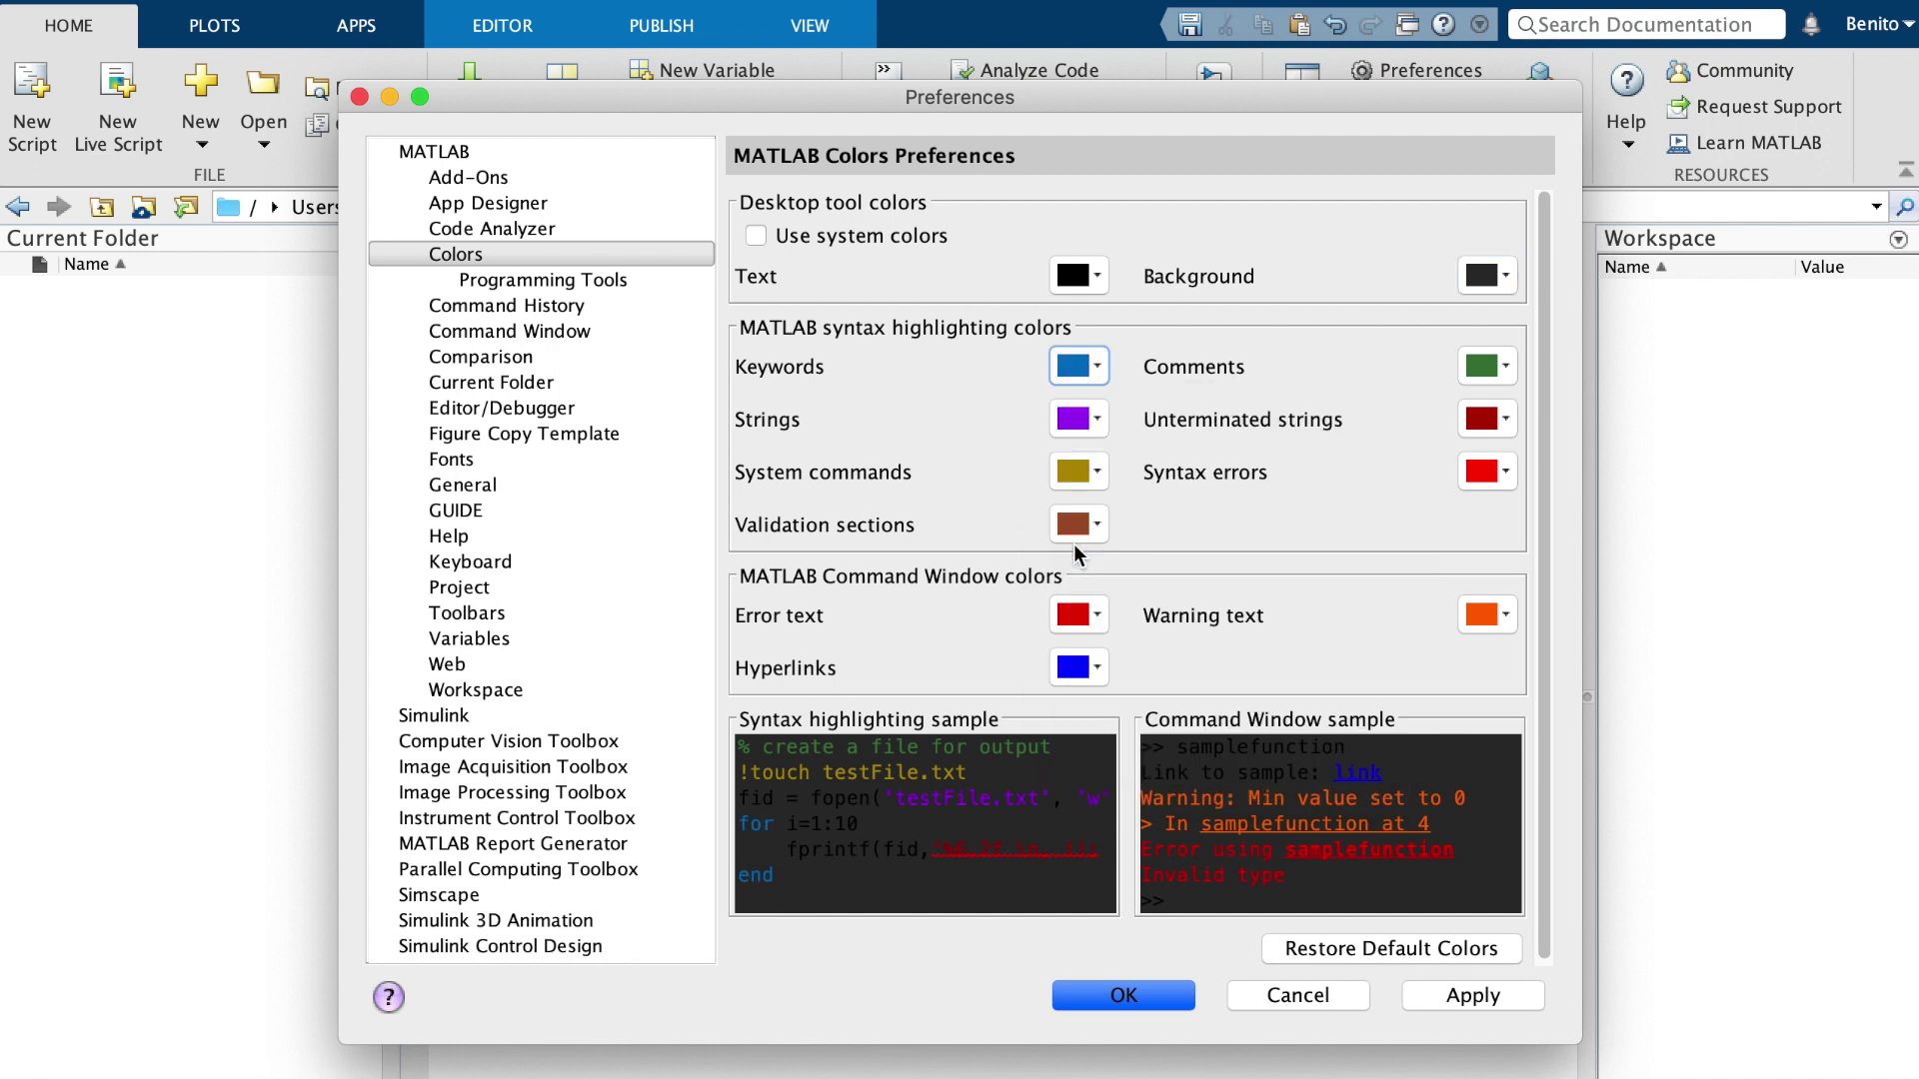
{"action": "left_click", "coordinate": [1079, 420]}
{"action": "left_click", "coordinate": [951, 812]}
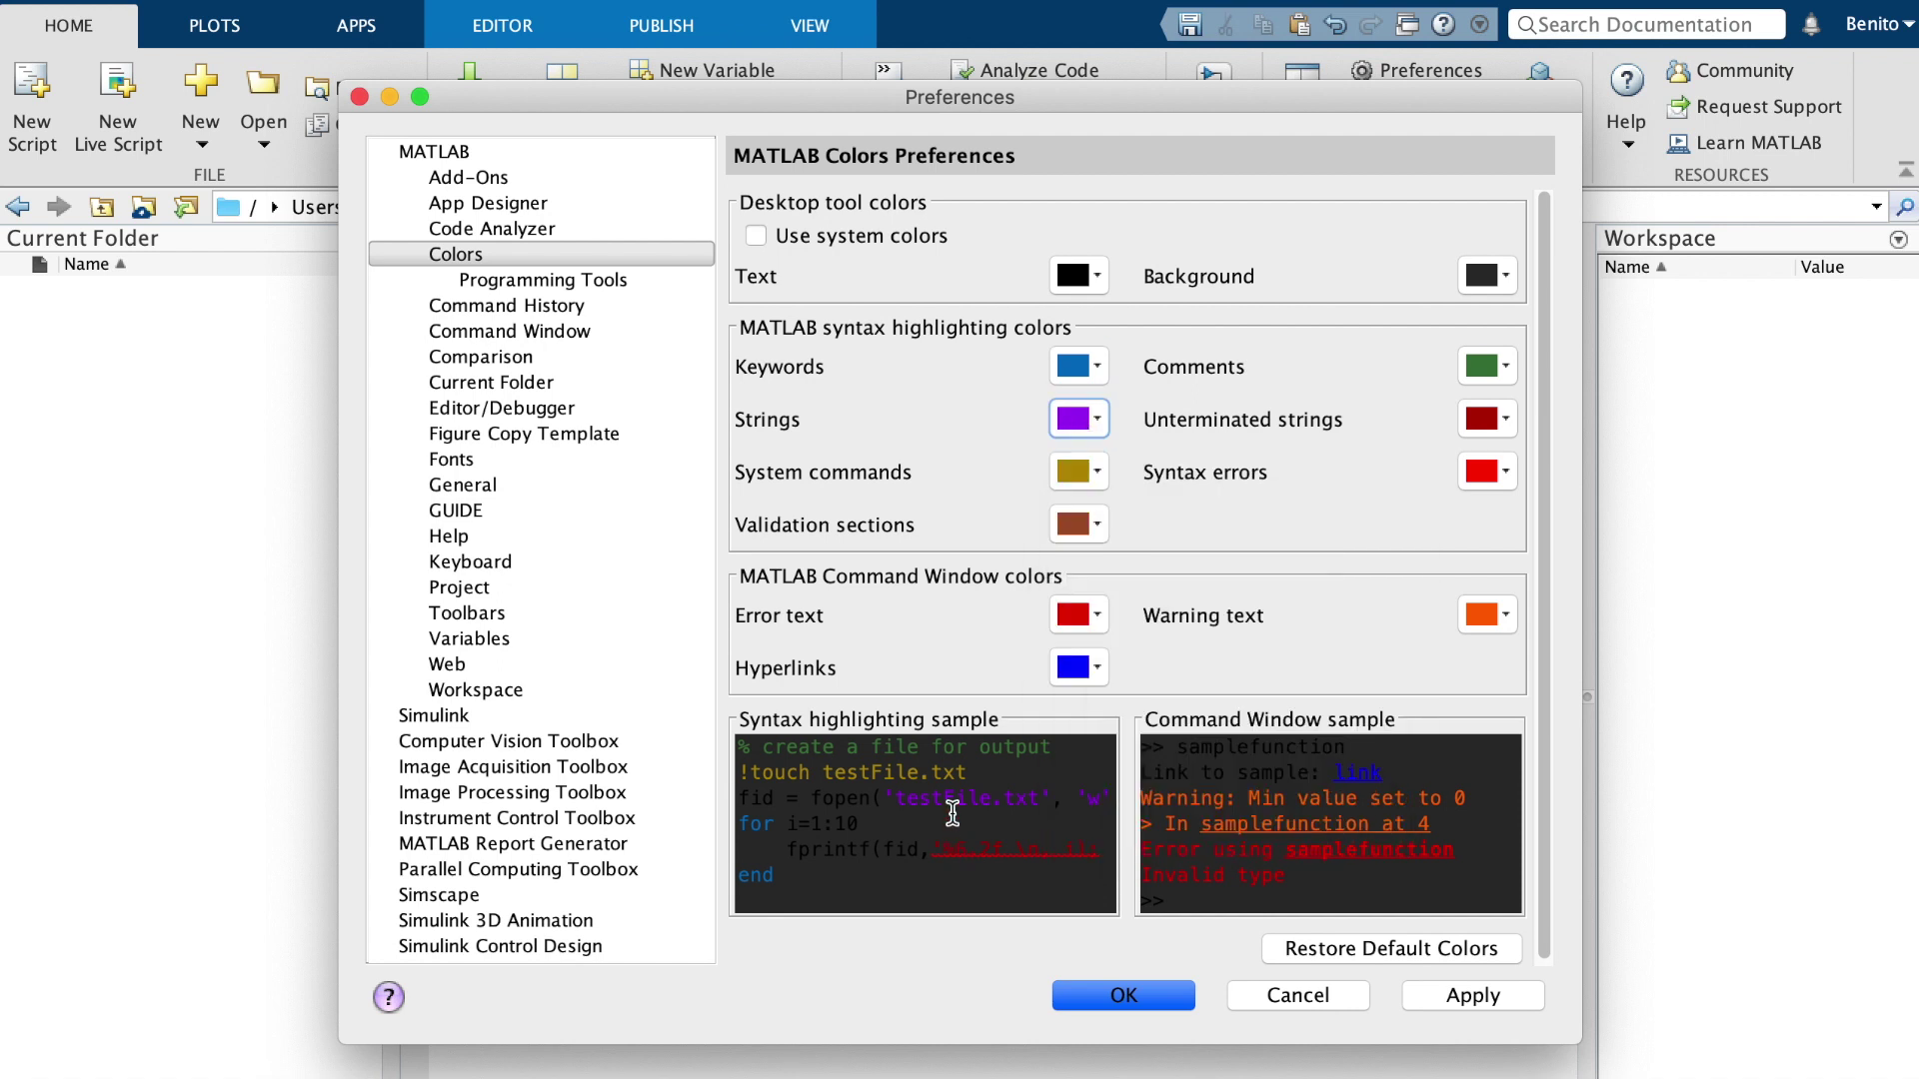
{"action": "left_click", "coordinate": [1076, 419]}
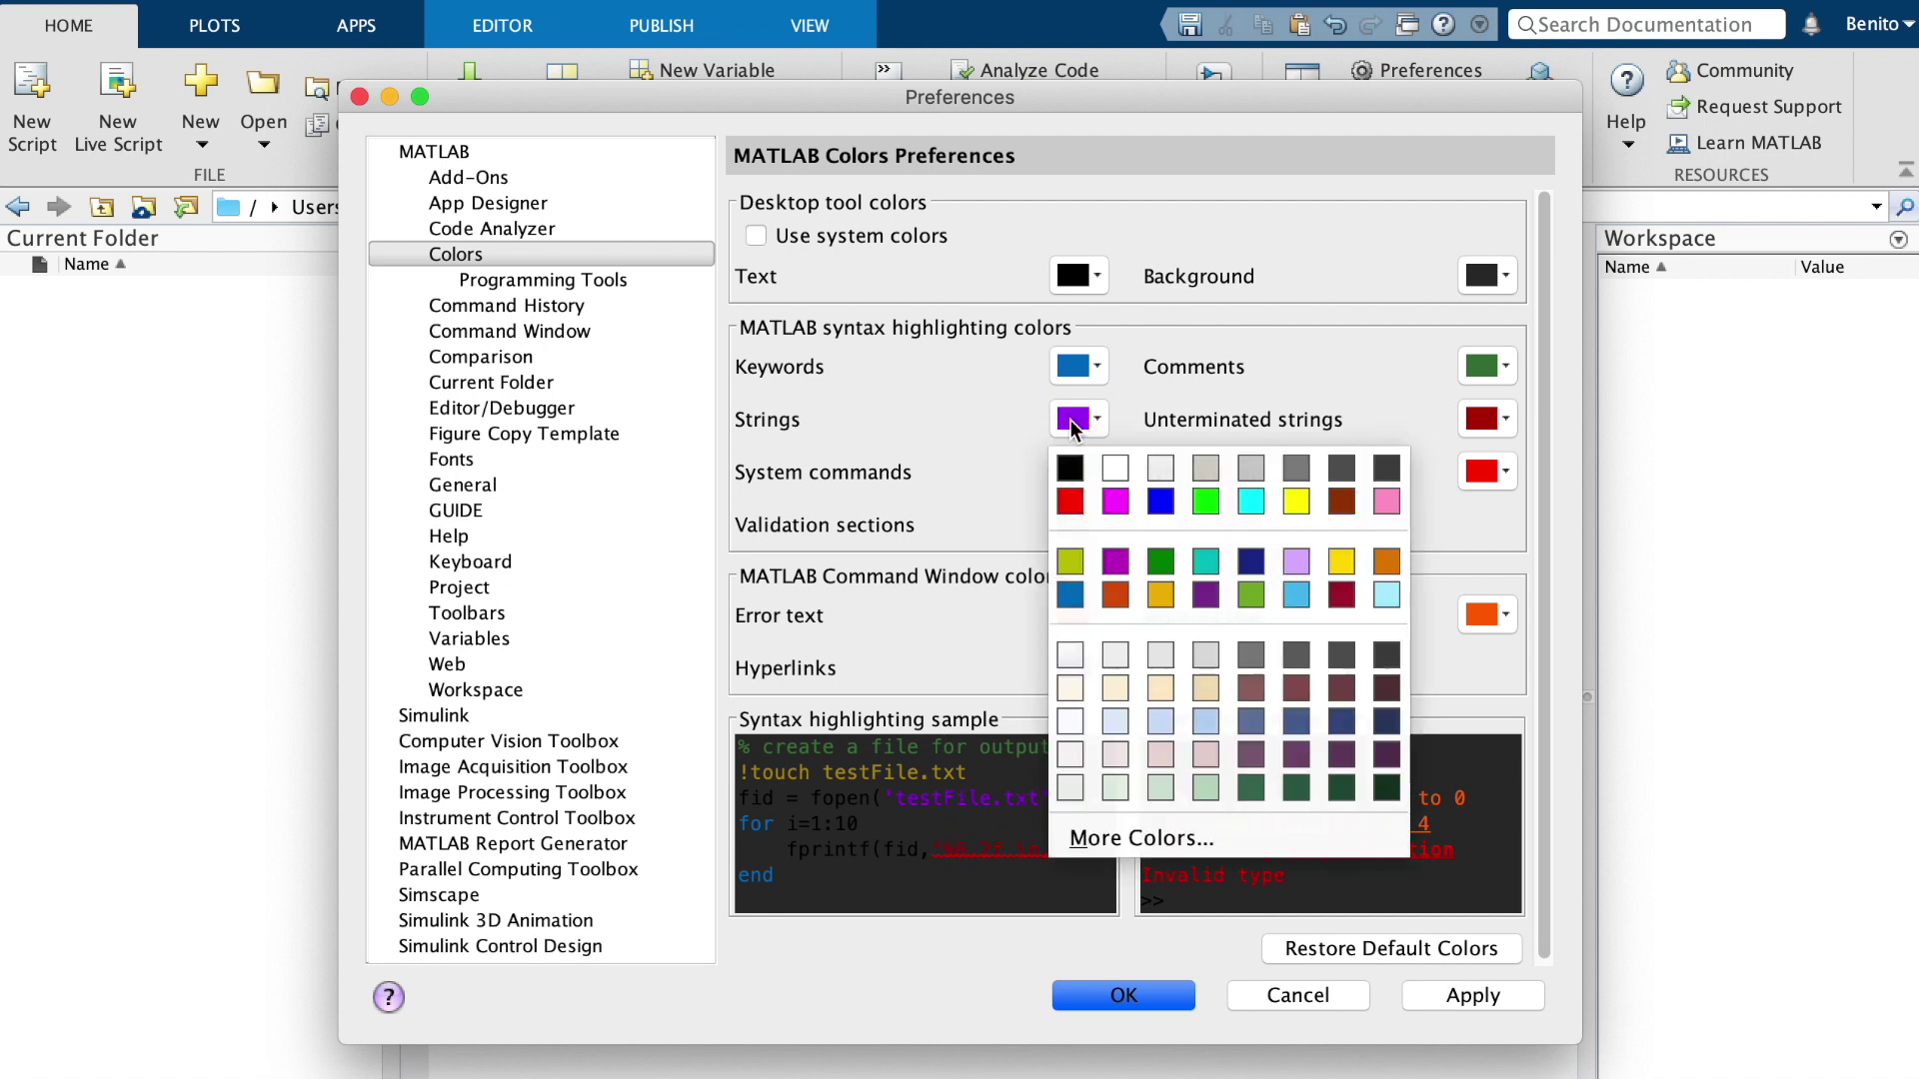
{"action": "left_click", "coordinate": [1386, 504]}
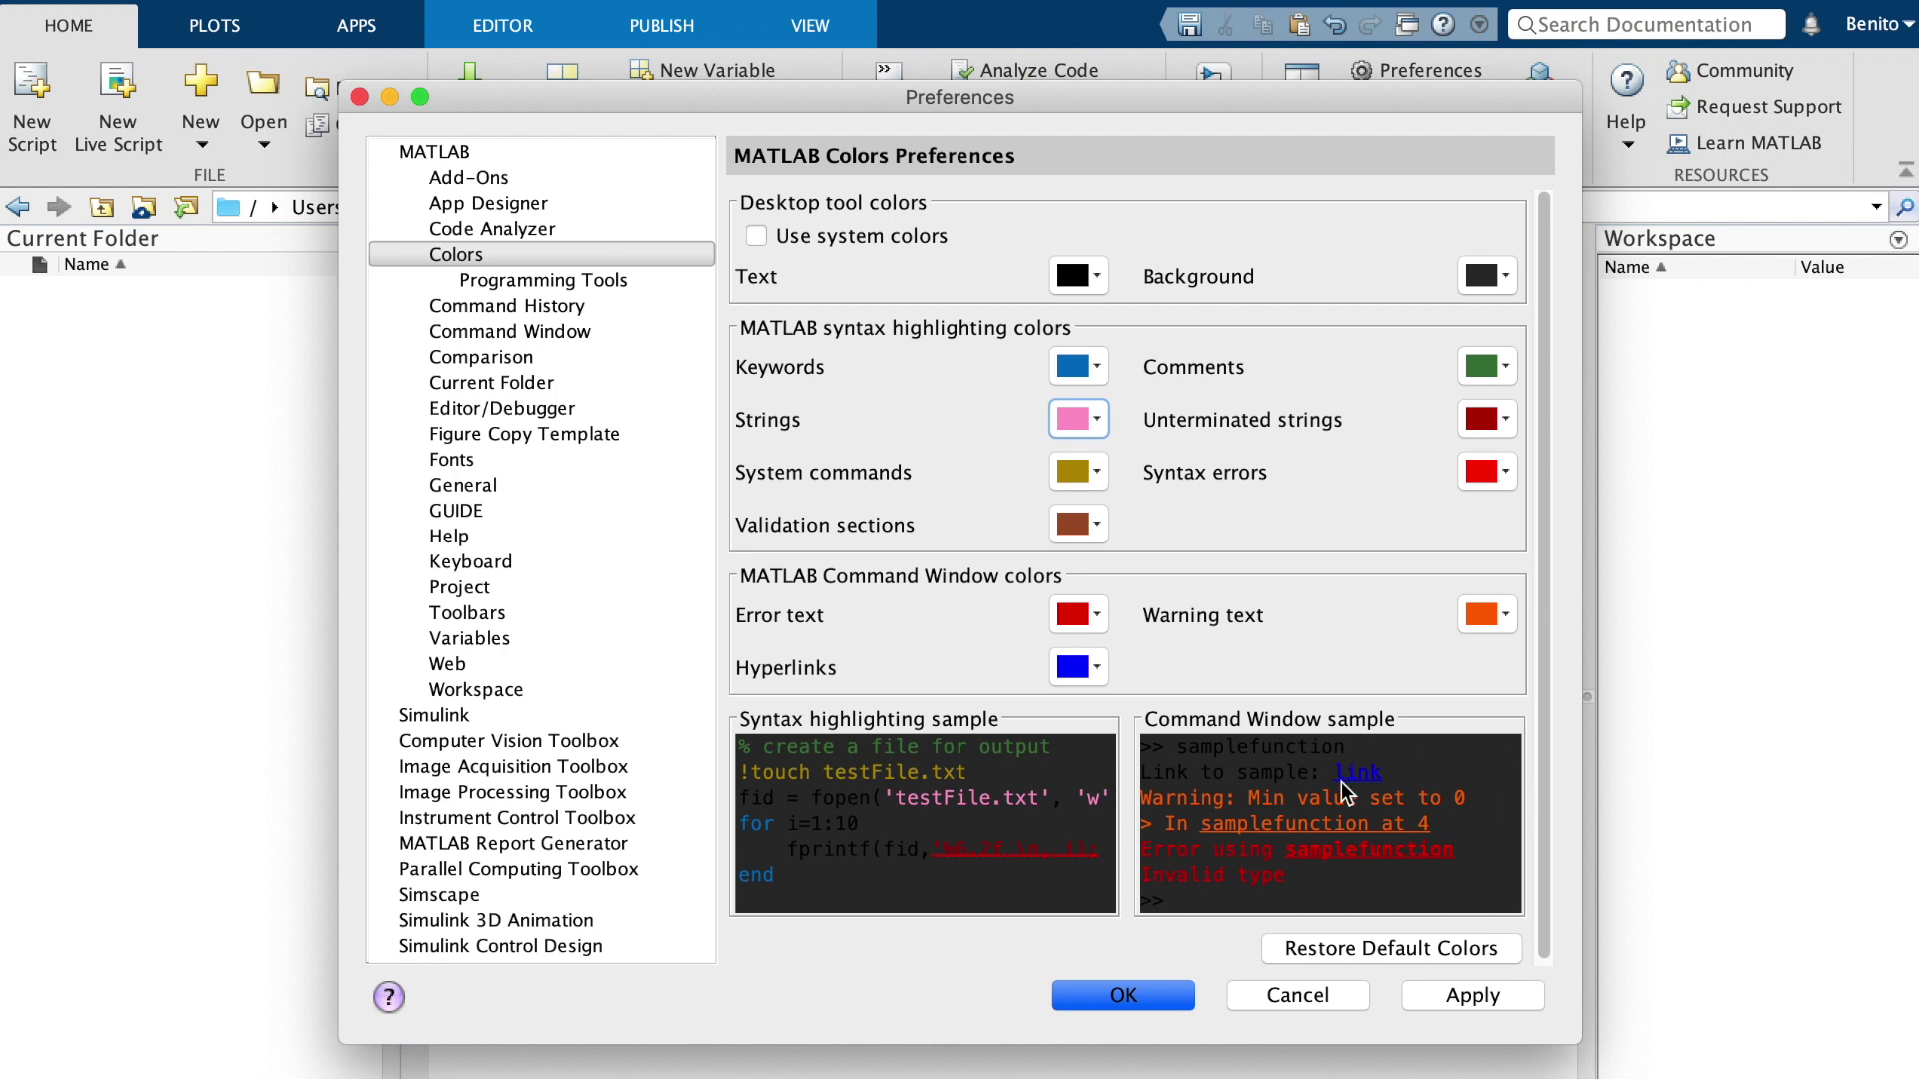
Set warning text to a darker orange and hyperlinks to blue
{"action": "left_click", "coordinate": [1495, 632]}
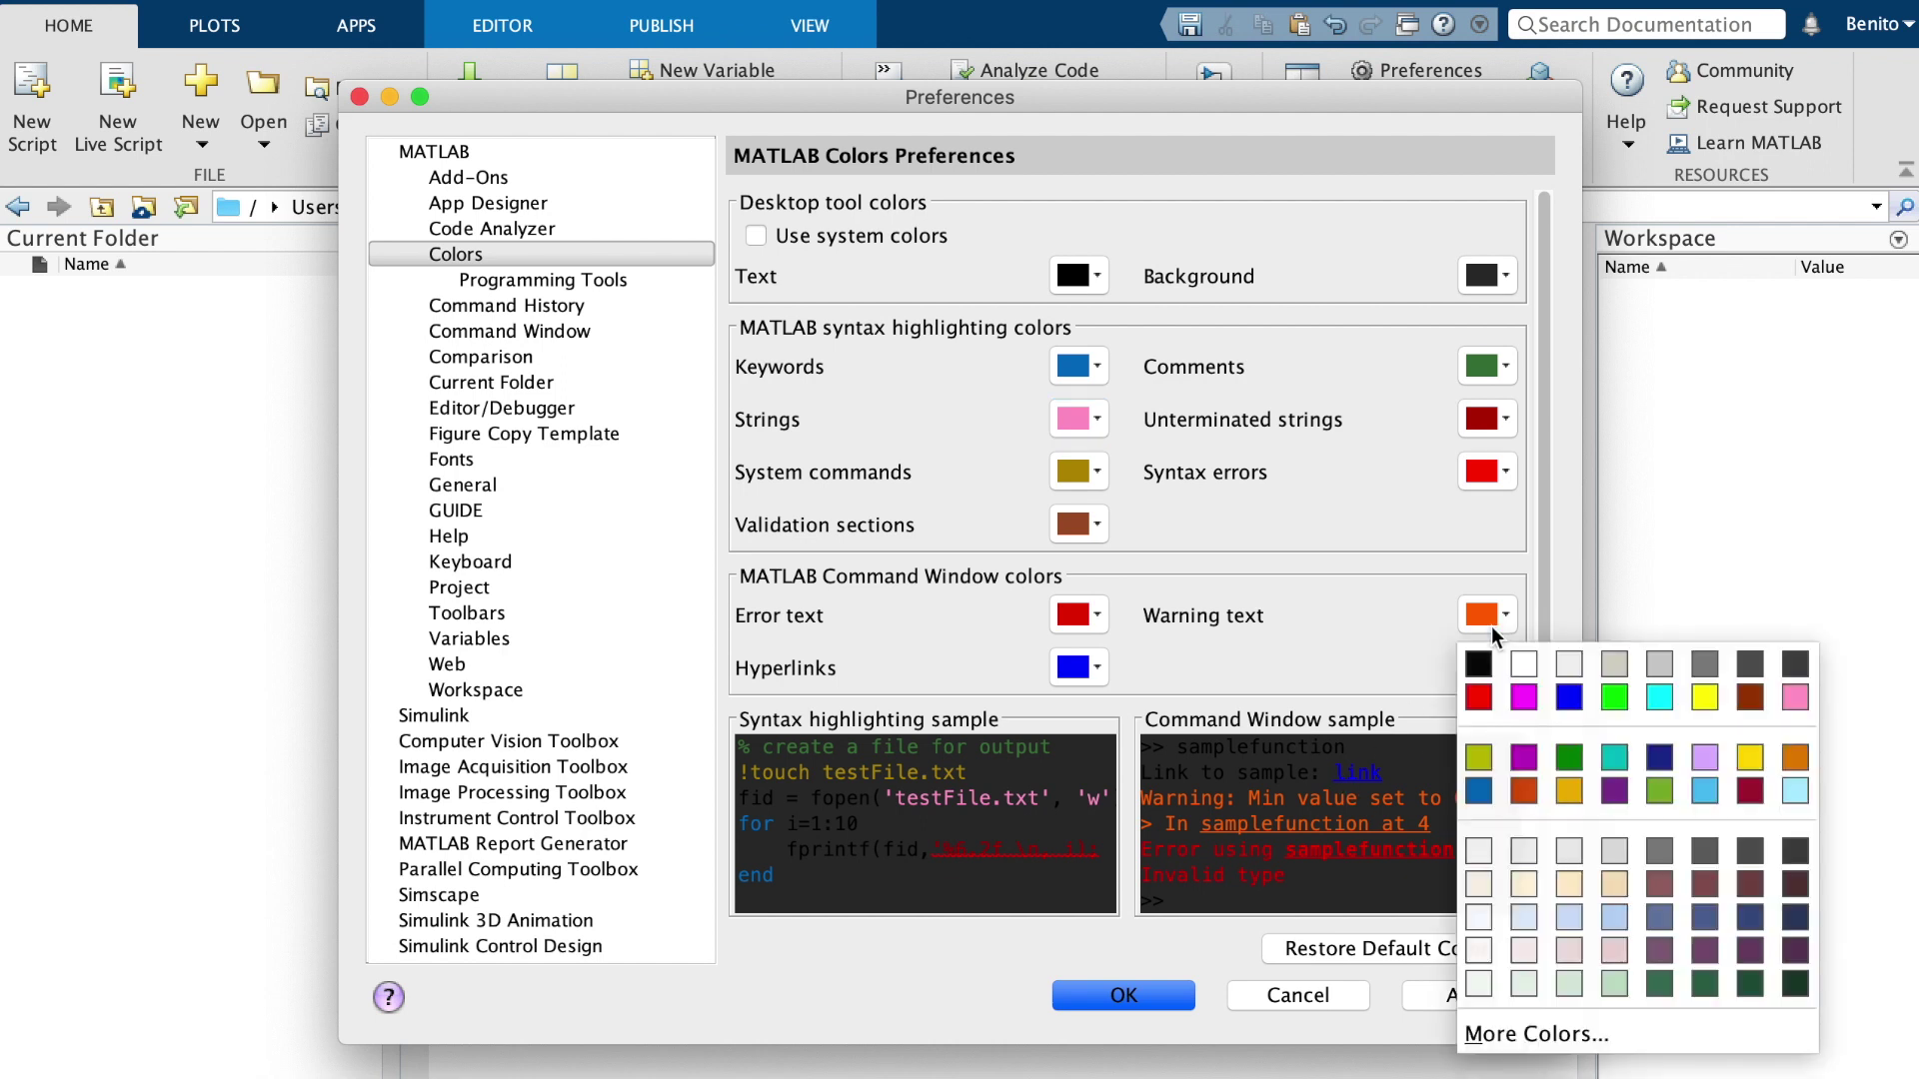
{"action": "left_click", "coordinate": [1526, 790]}
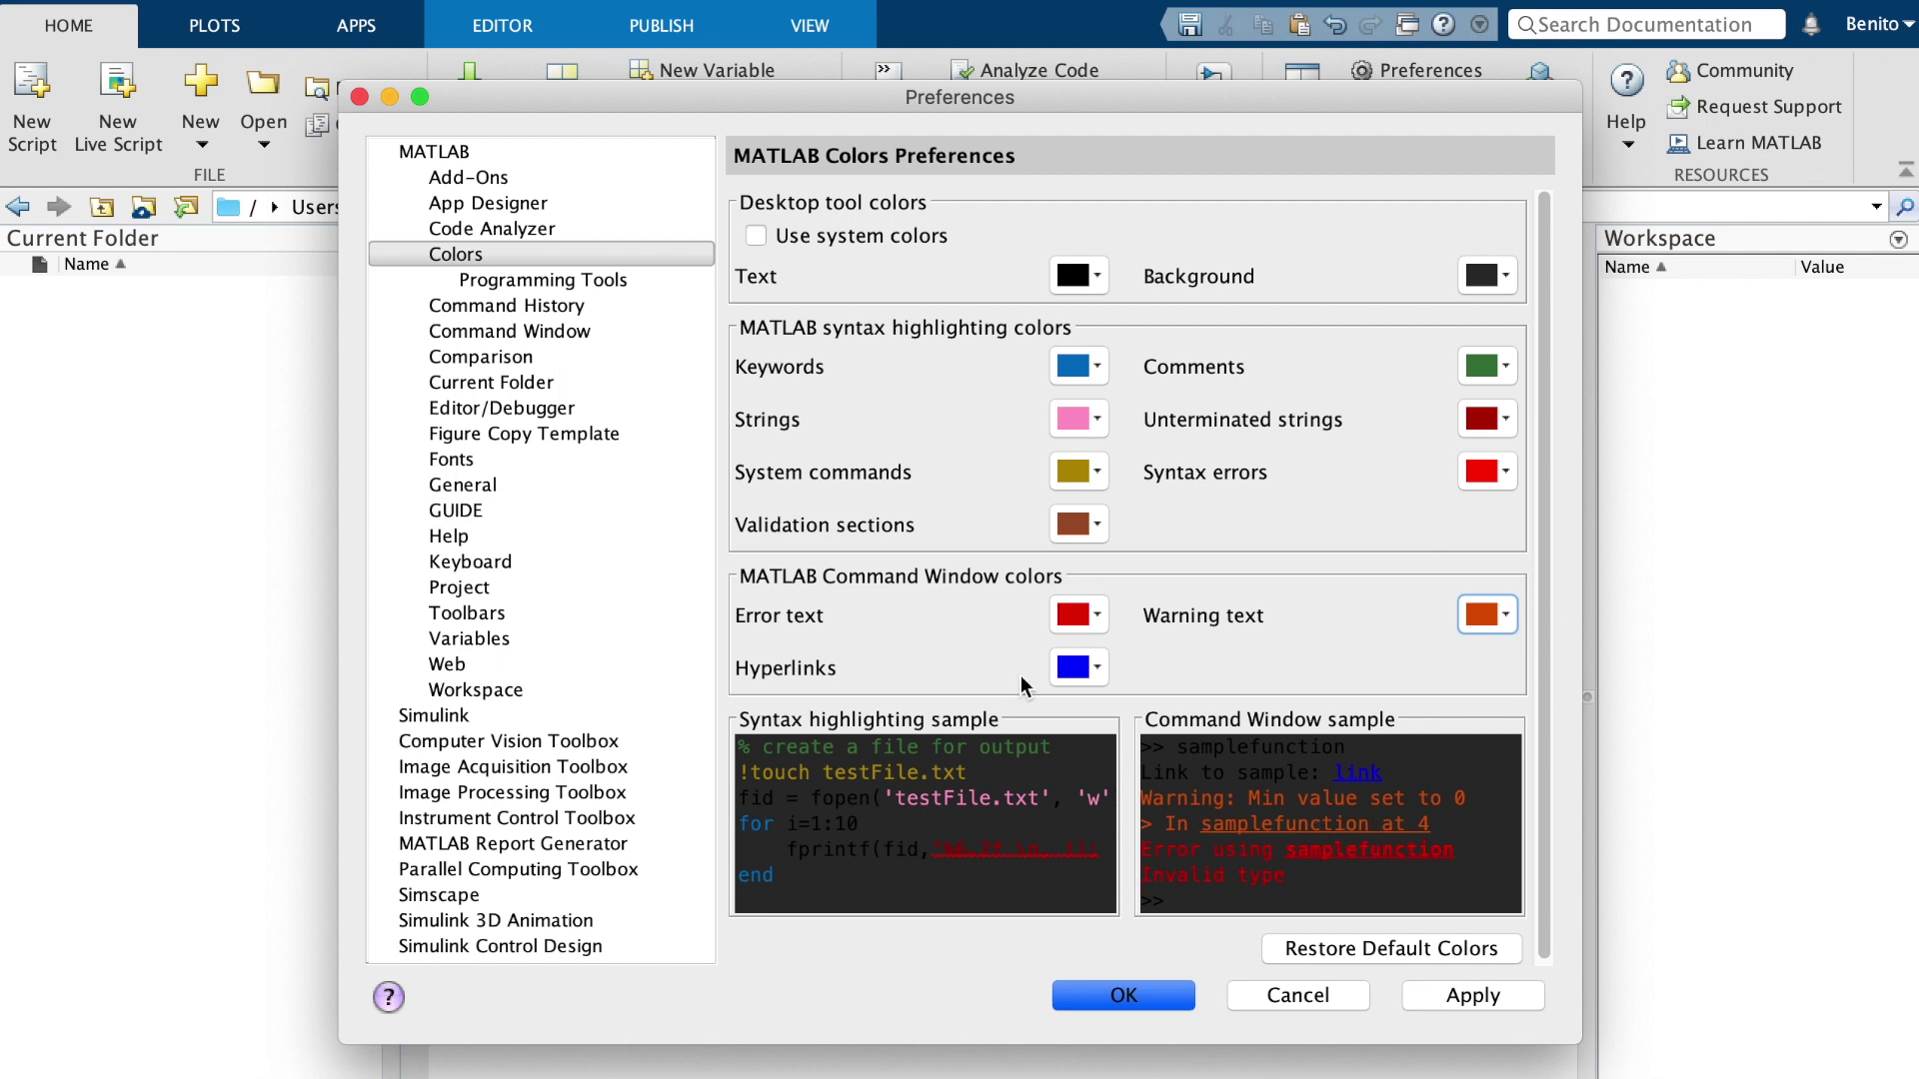
{"action": "left_click", "coordinate": [1069, 669]}
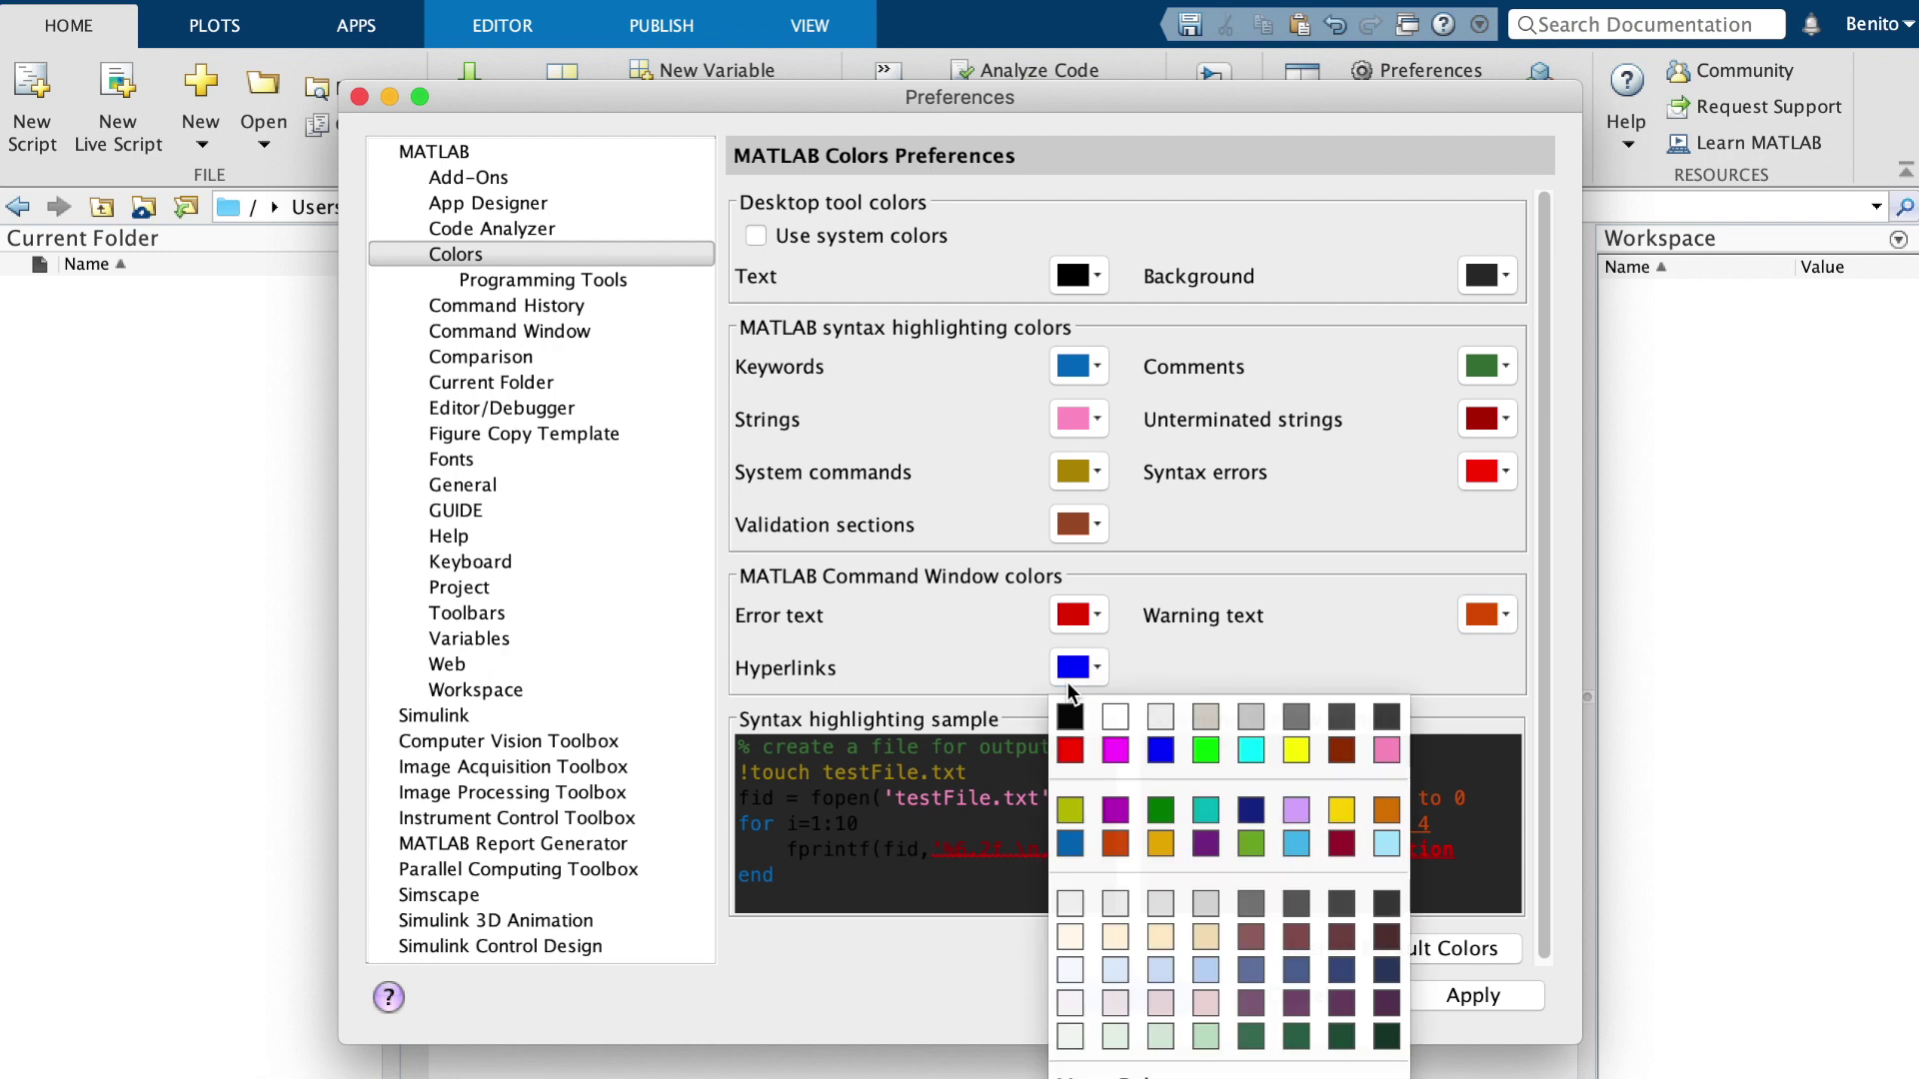
{"action": "left_click", "coordinate": [1079, 838]}
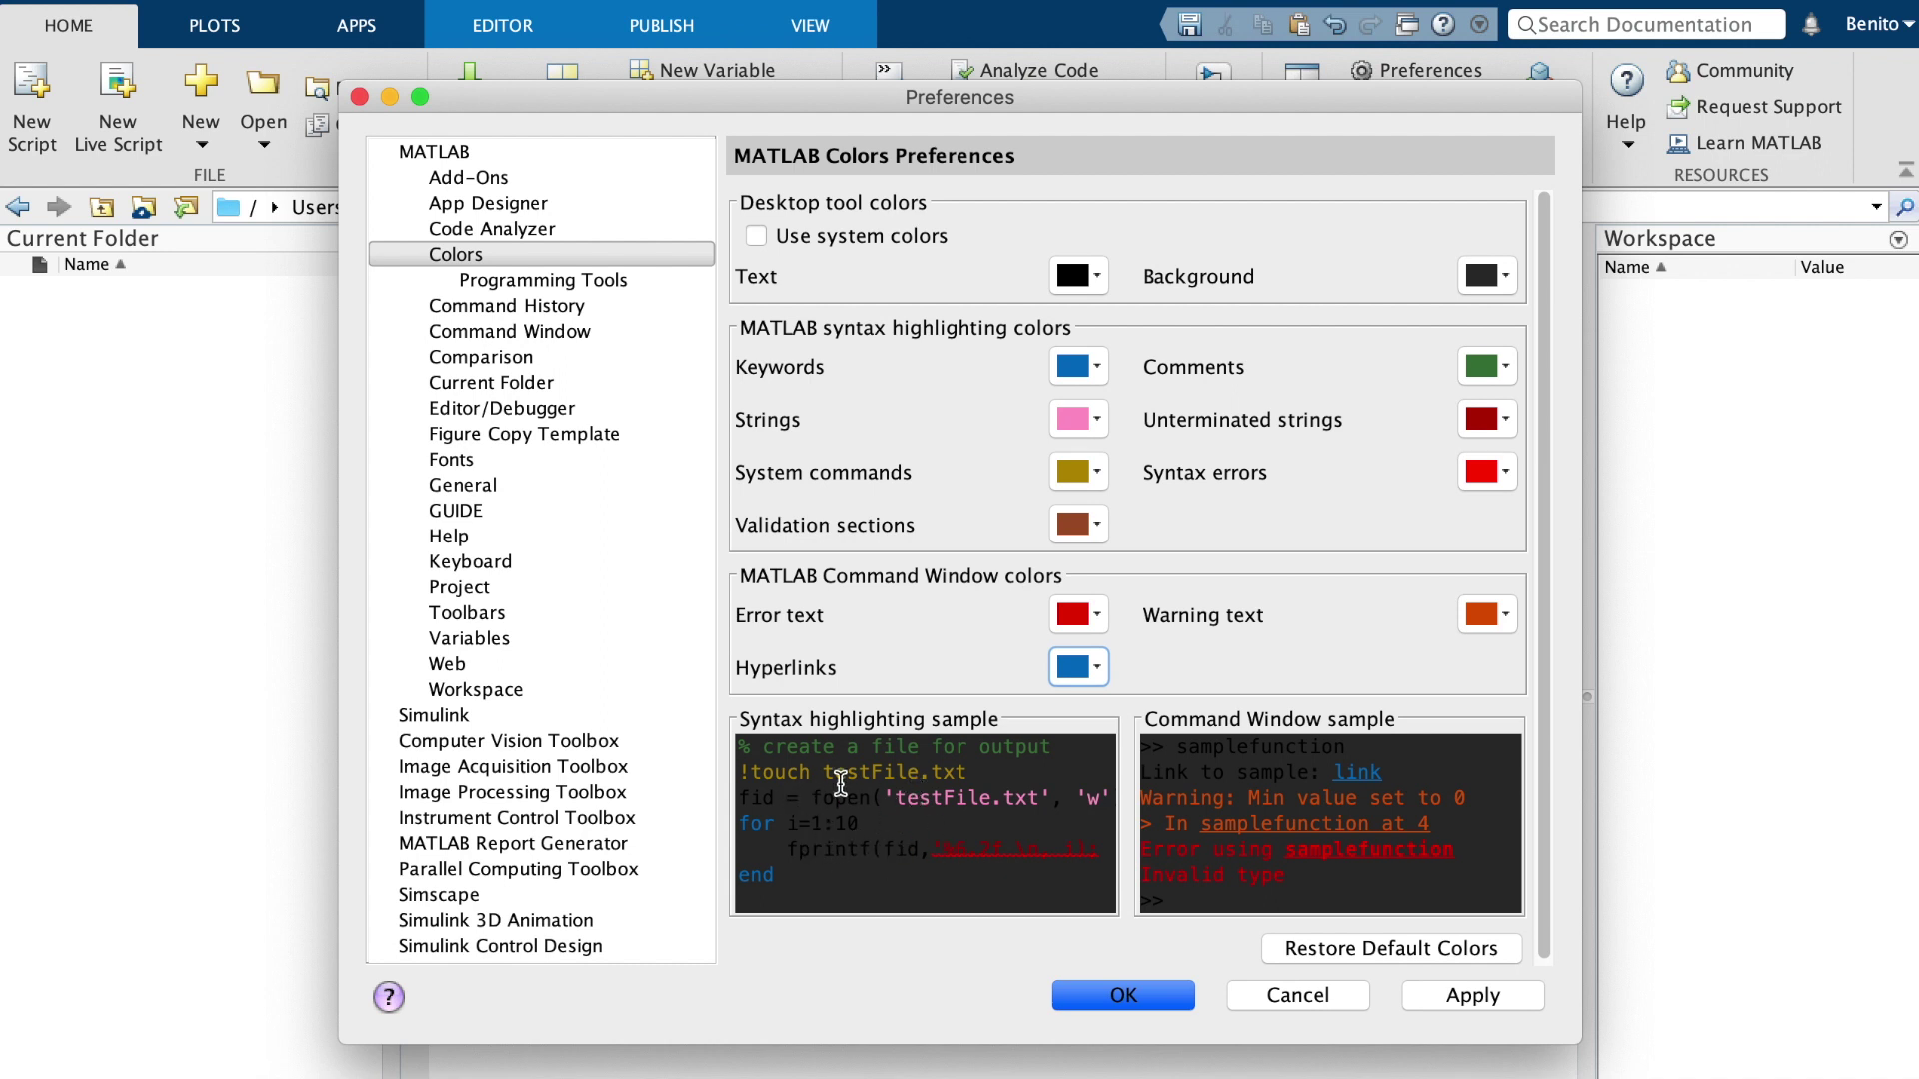
Make desktop text light grey, then apply and save the dark colour scheme
{"action": "left_click", "coordinate": [1080, 277]}
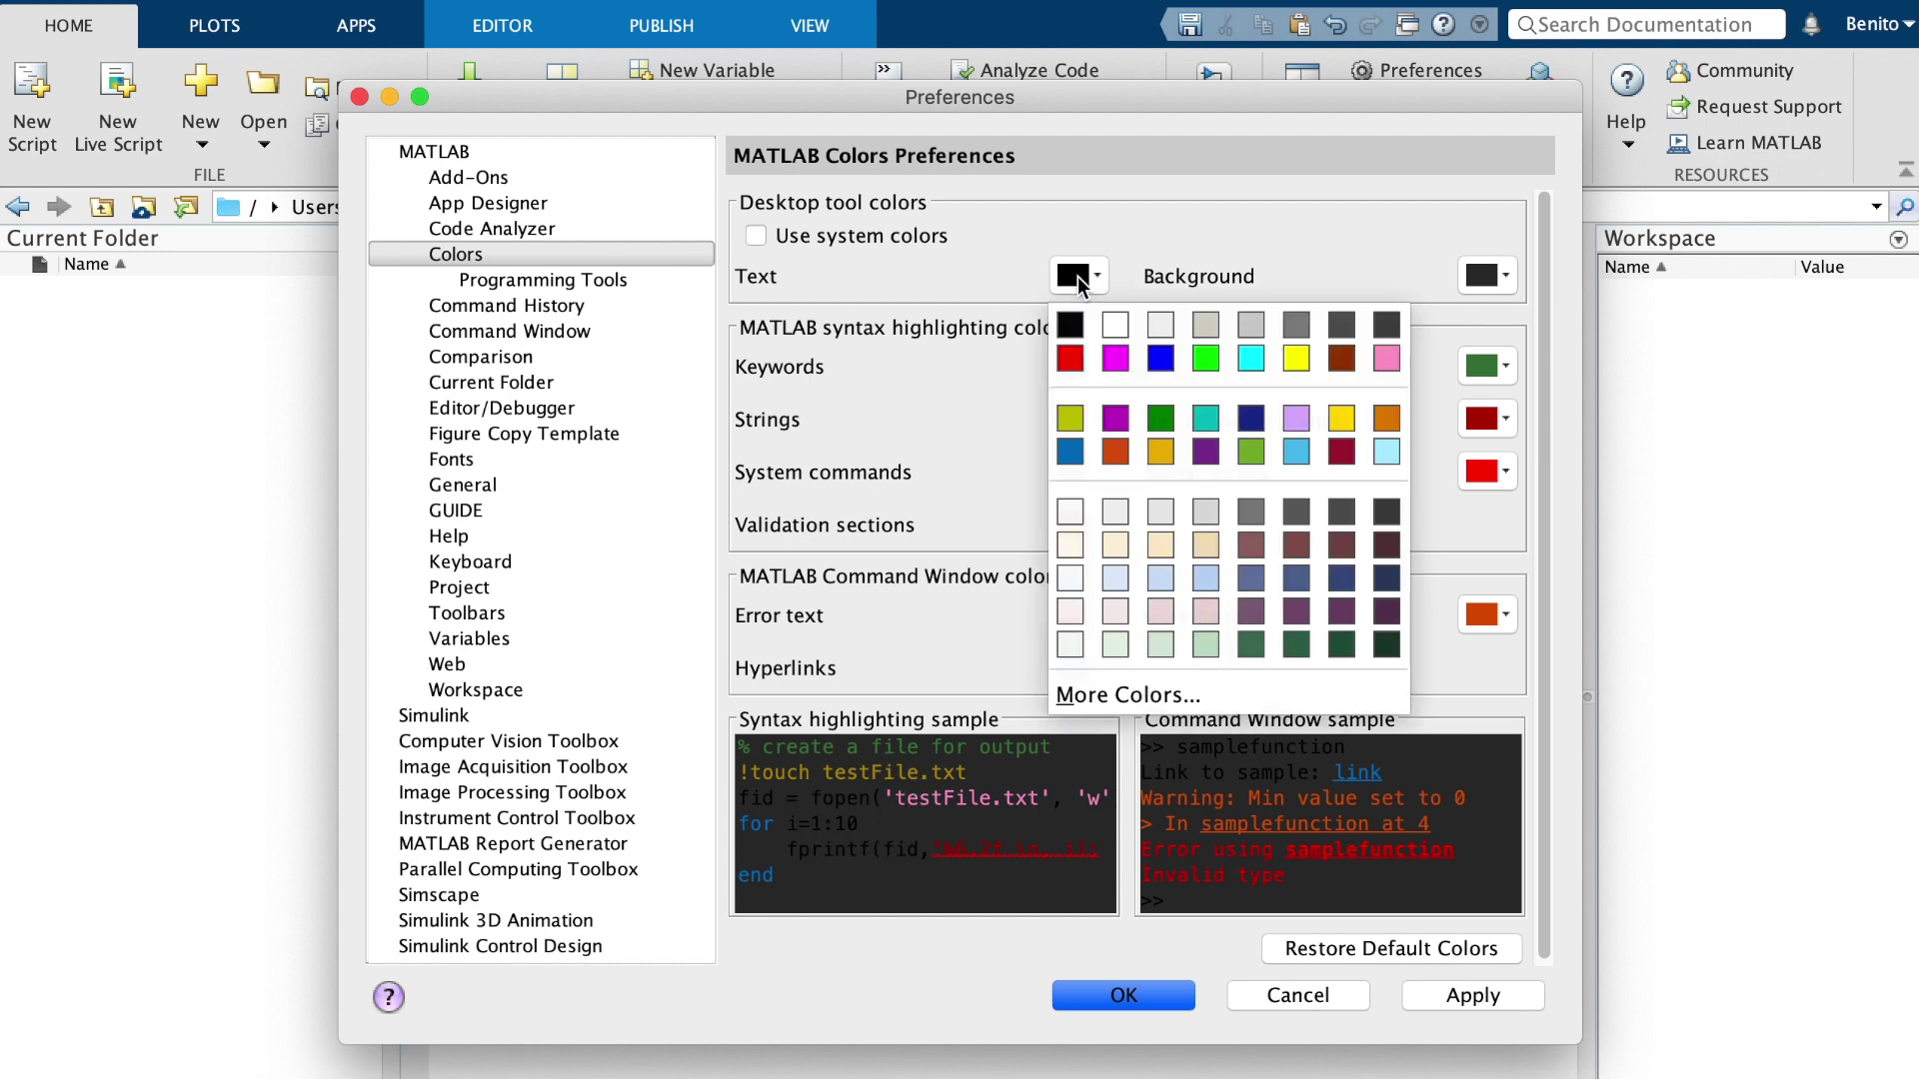
{"action": "left_click", "coordinate": [1253, 326]}
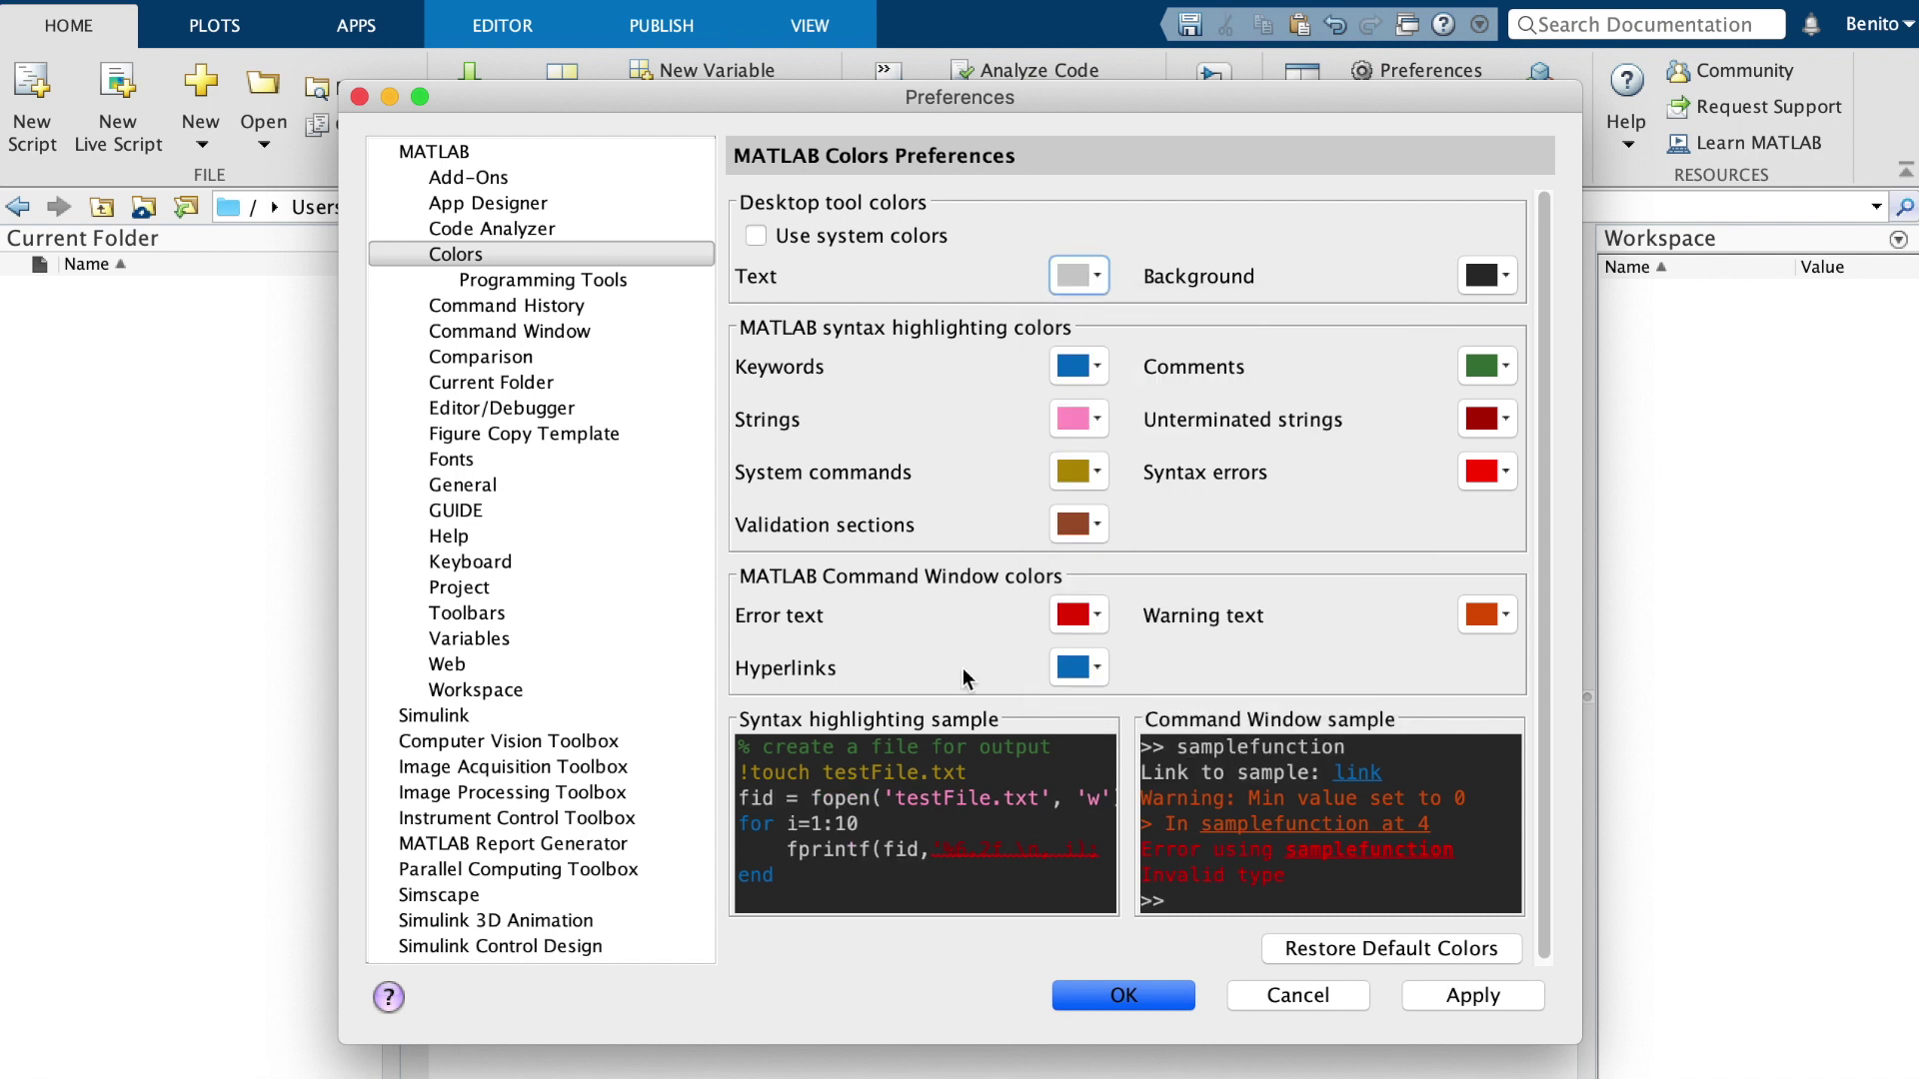
{"action": "key", "text": "ctrl+Left"}
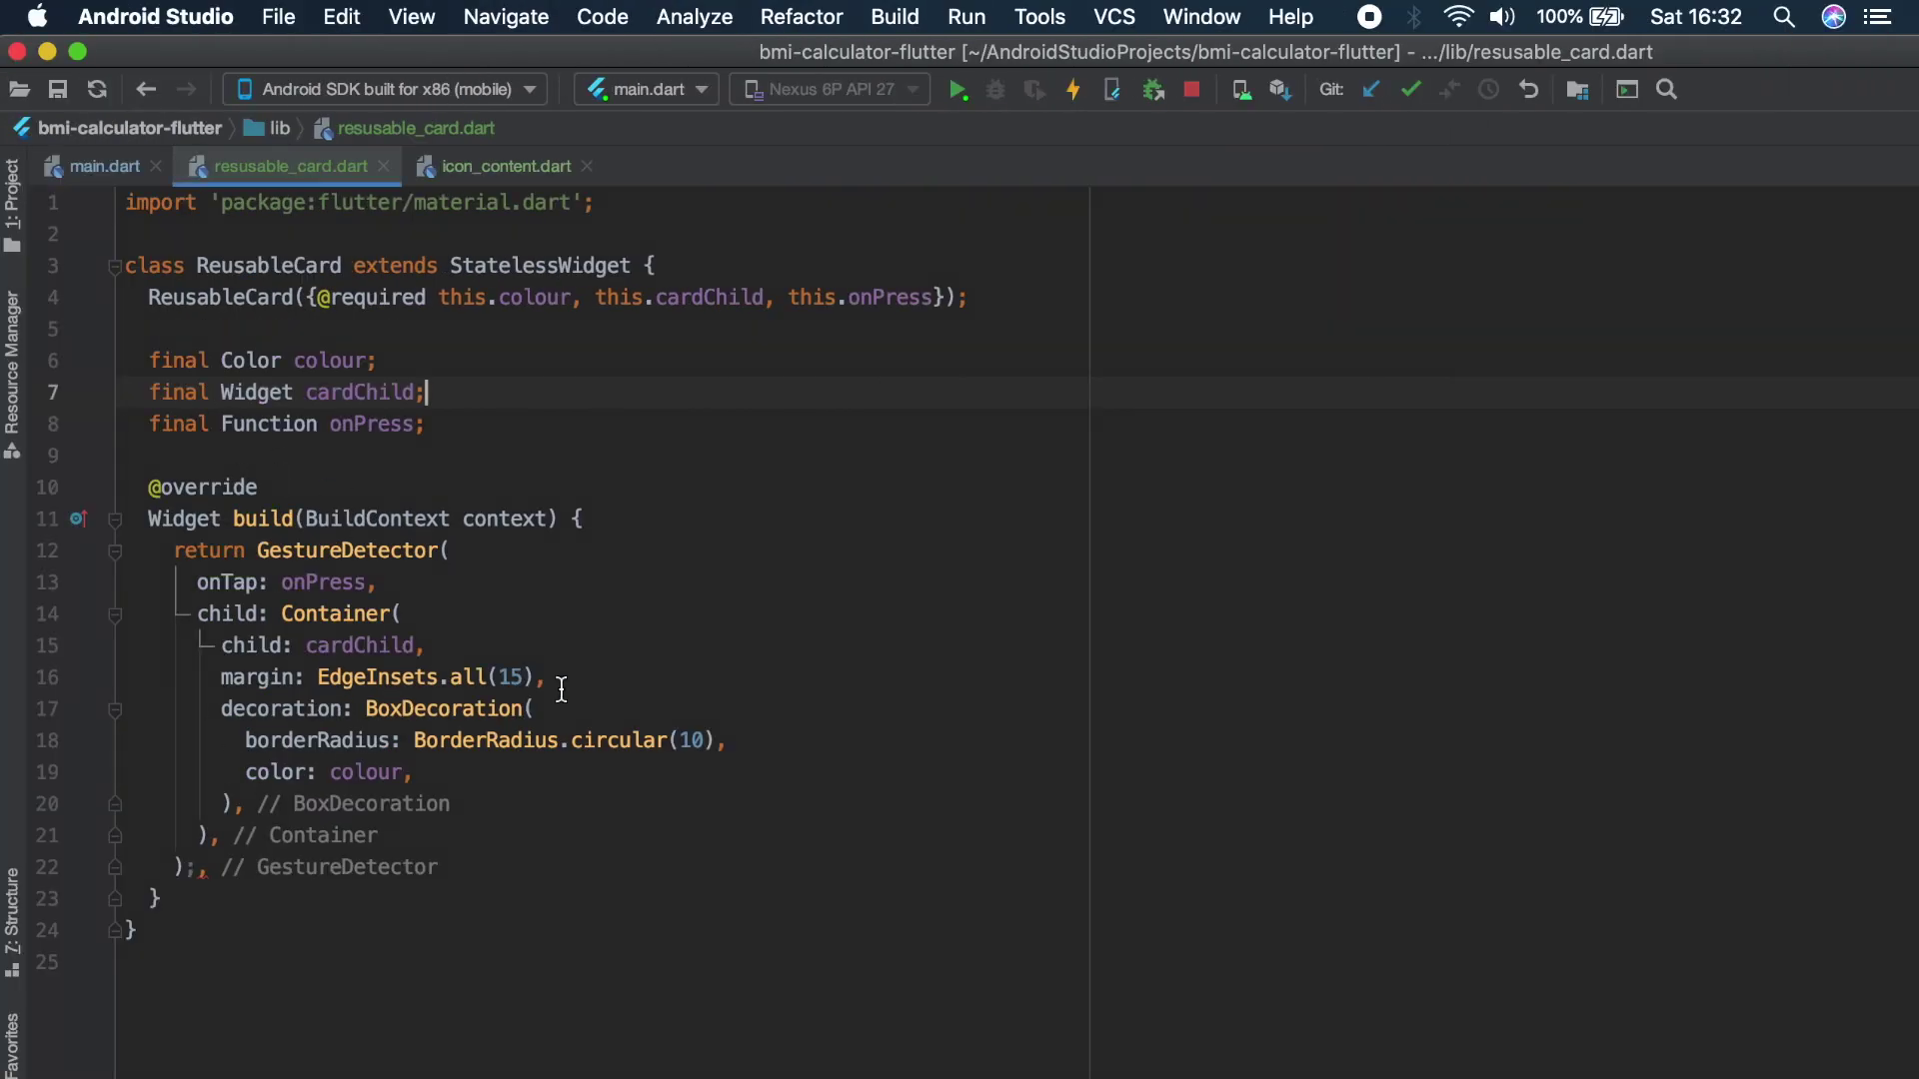
{"action": "key", "text": "ctrl+Right"}
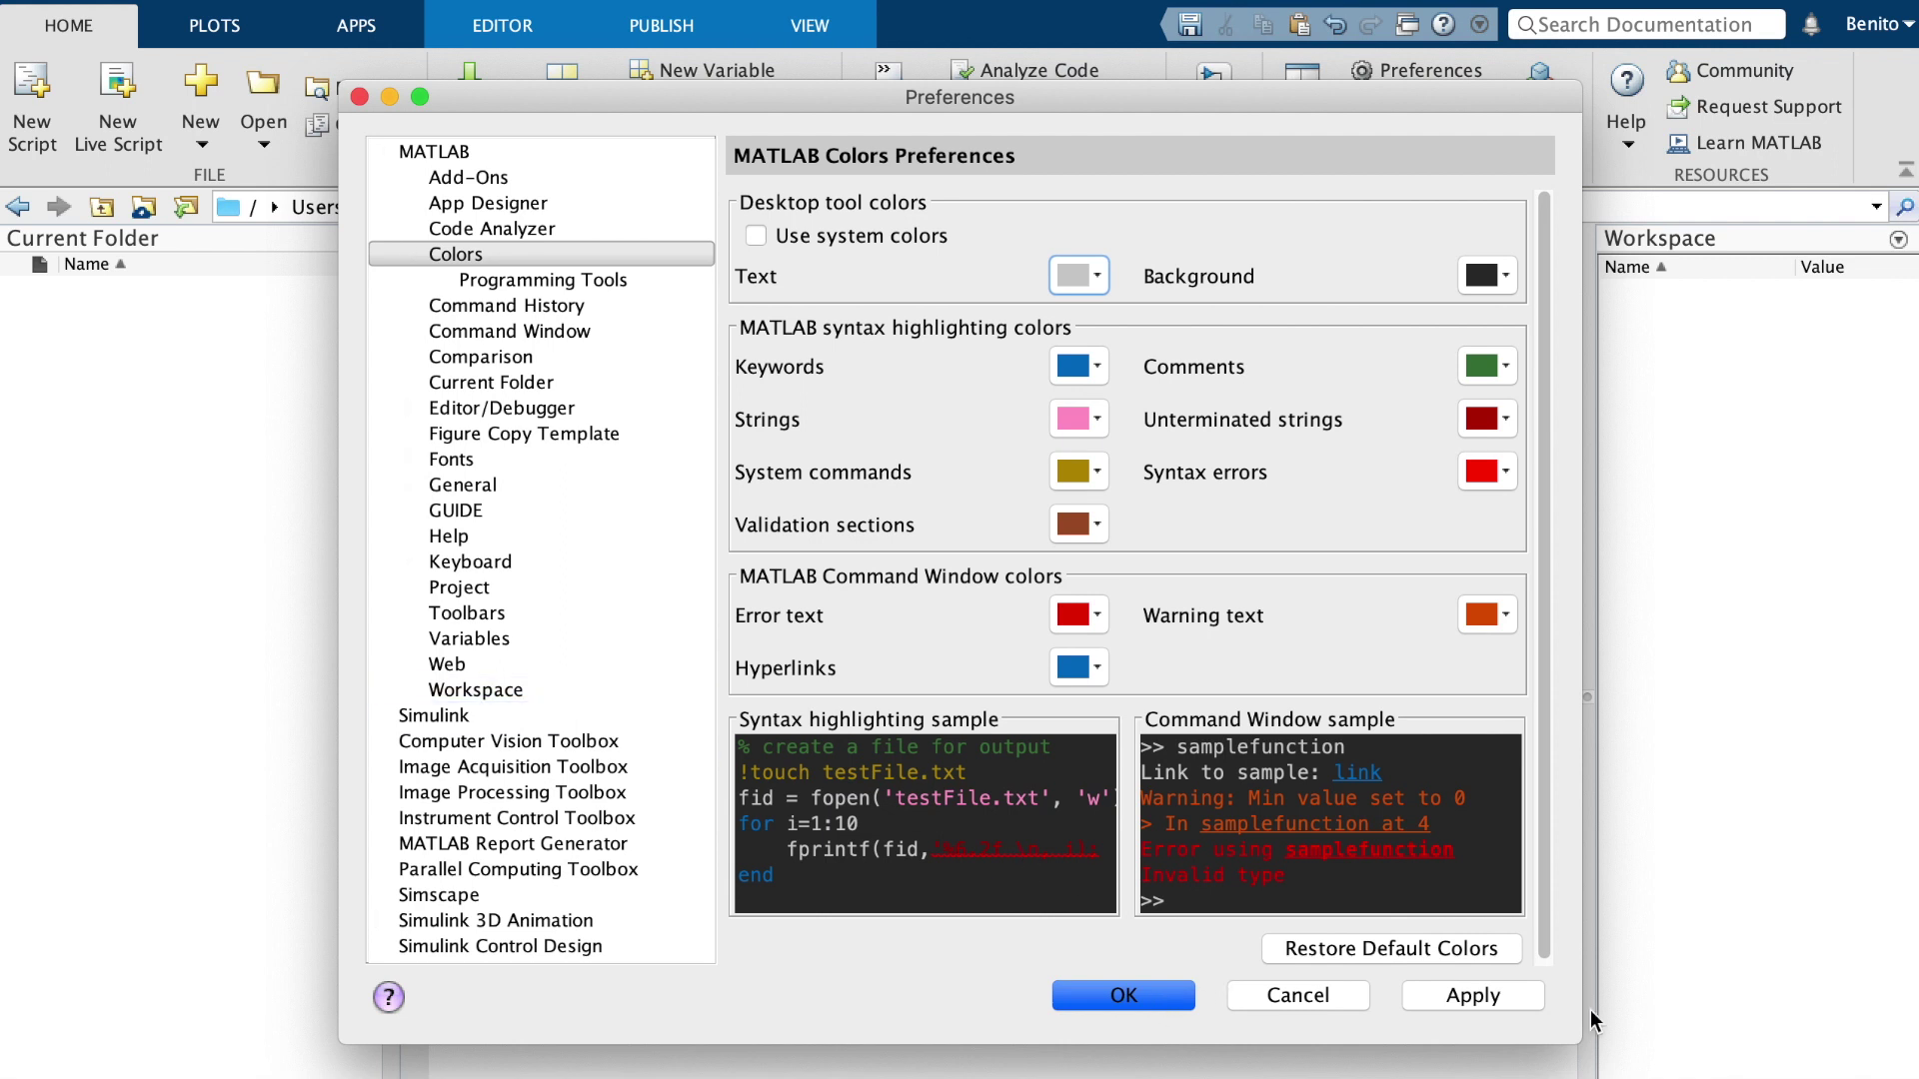
{"action": "left_click", "coordinate": [1477, 1004]}
{"action": "left_click", "coordinate": [1170, 1005]}
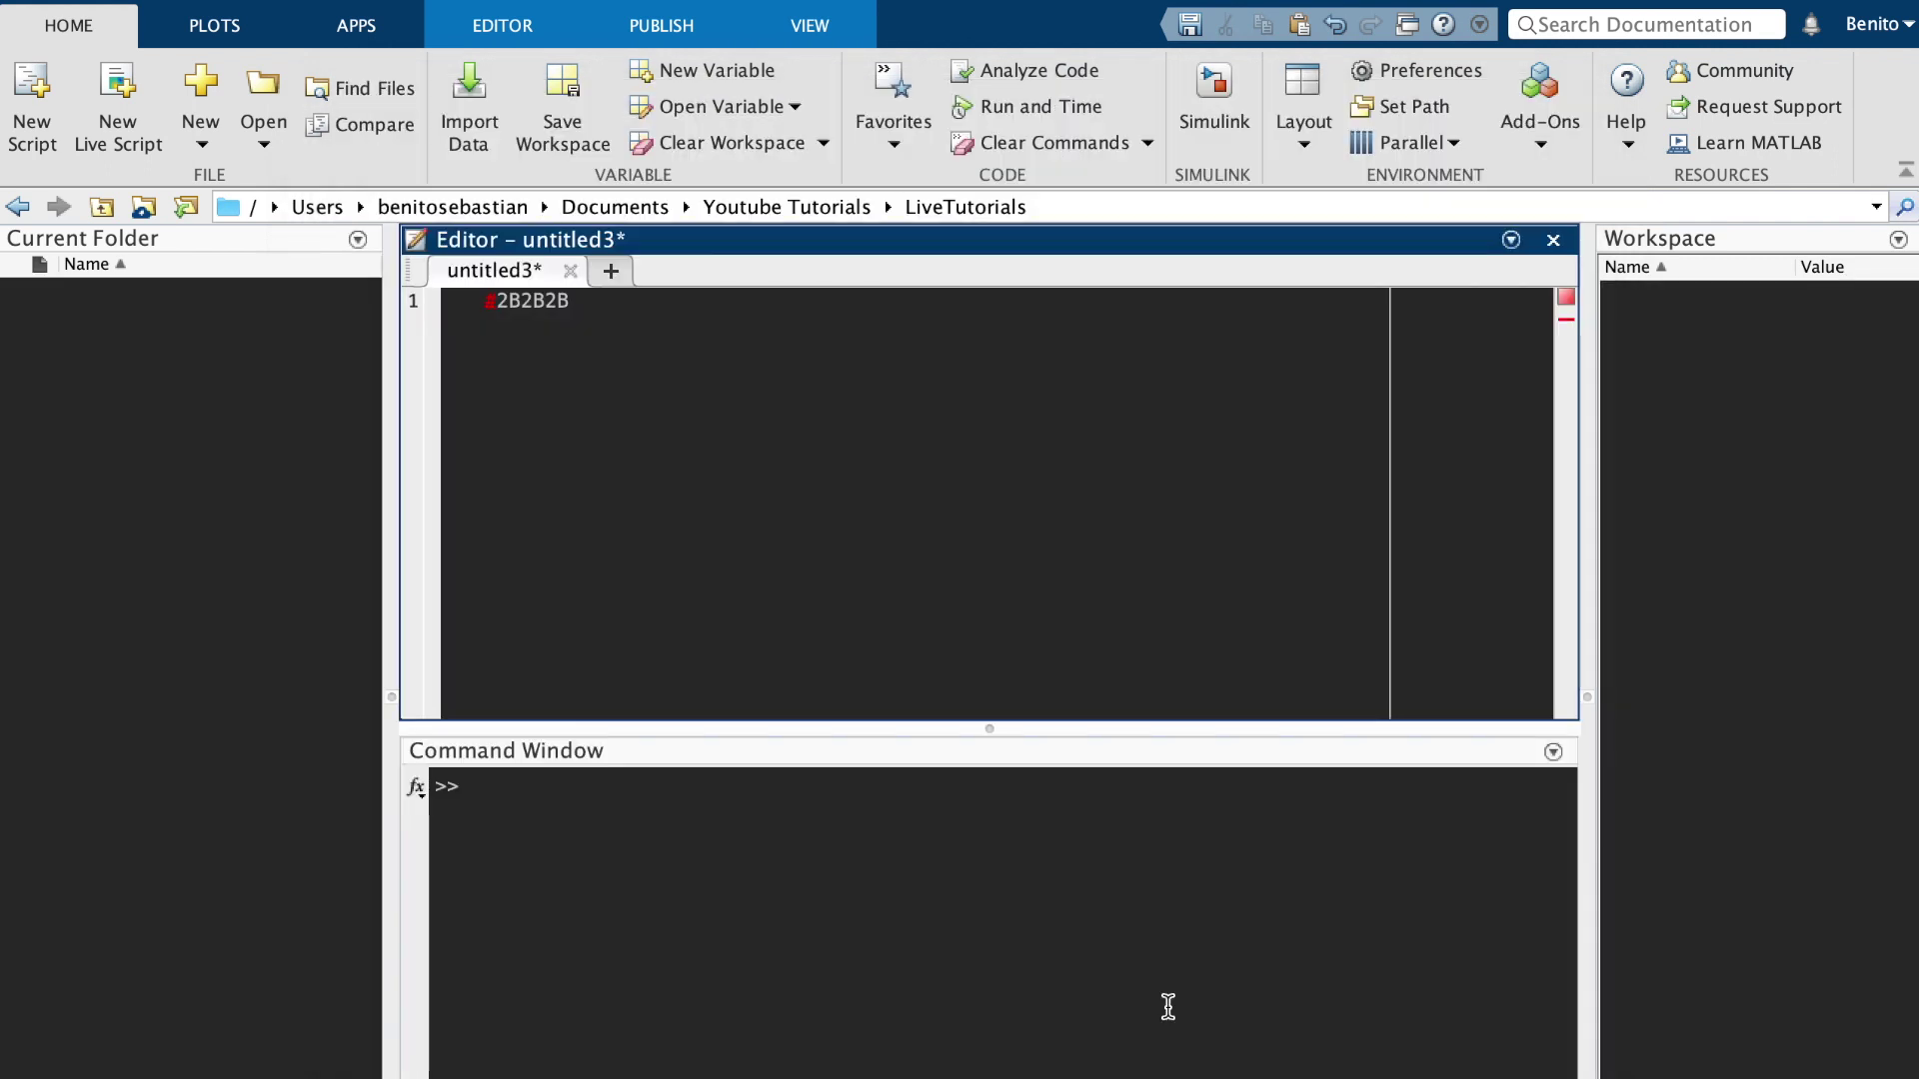
Replace line 1 with '% This is a comment' and add a for i = 1:10 loop with disp(i)
{"action": "left_click_drag", "start_coordinate": [615, 321], "coordinate": [432, 306]}
{"action": "key", "text": "BackSpace"}
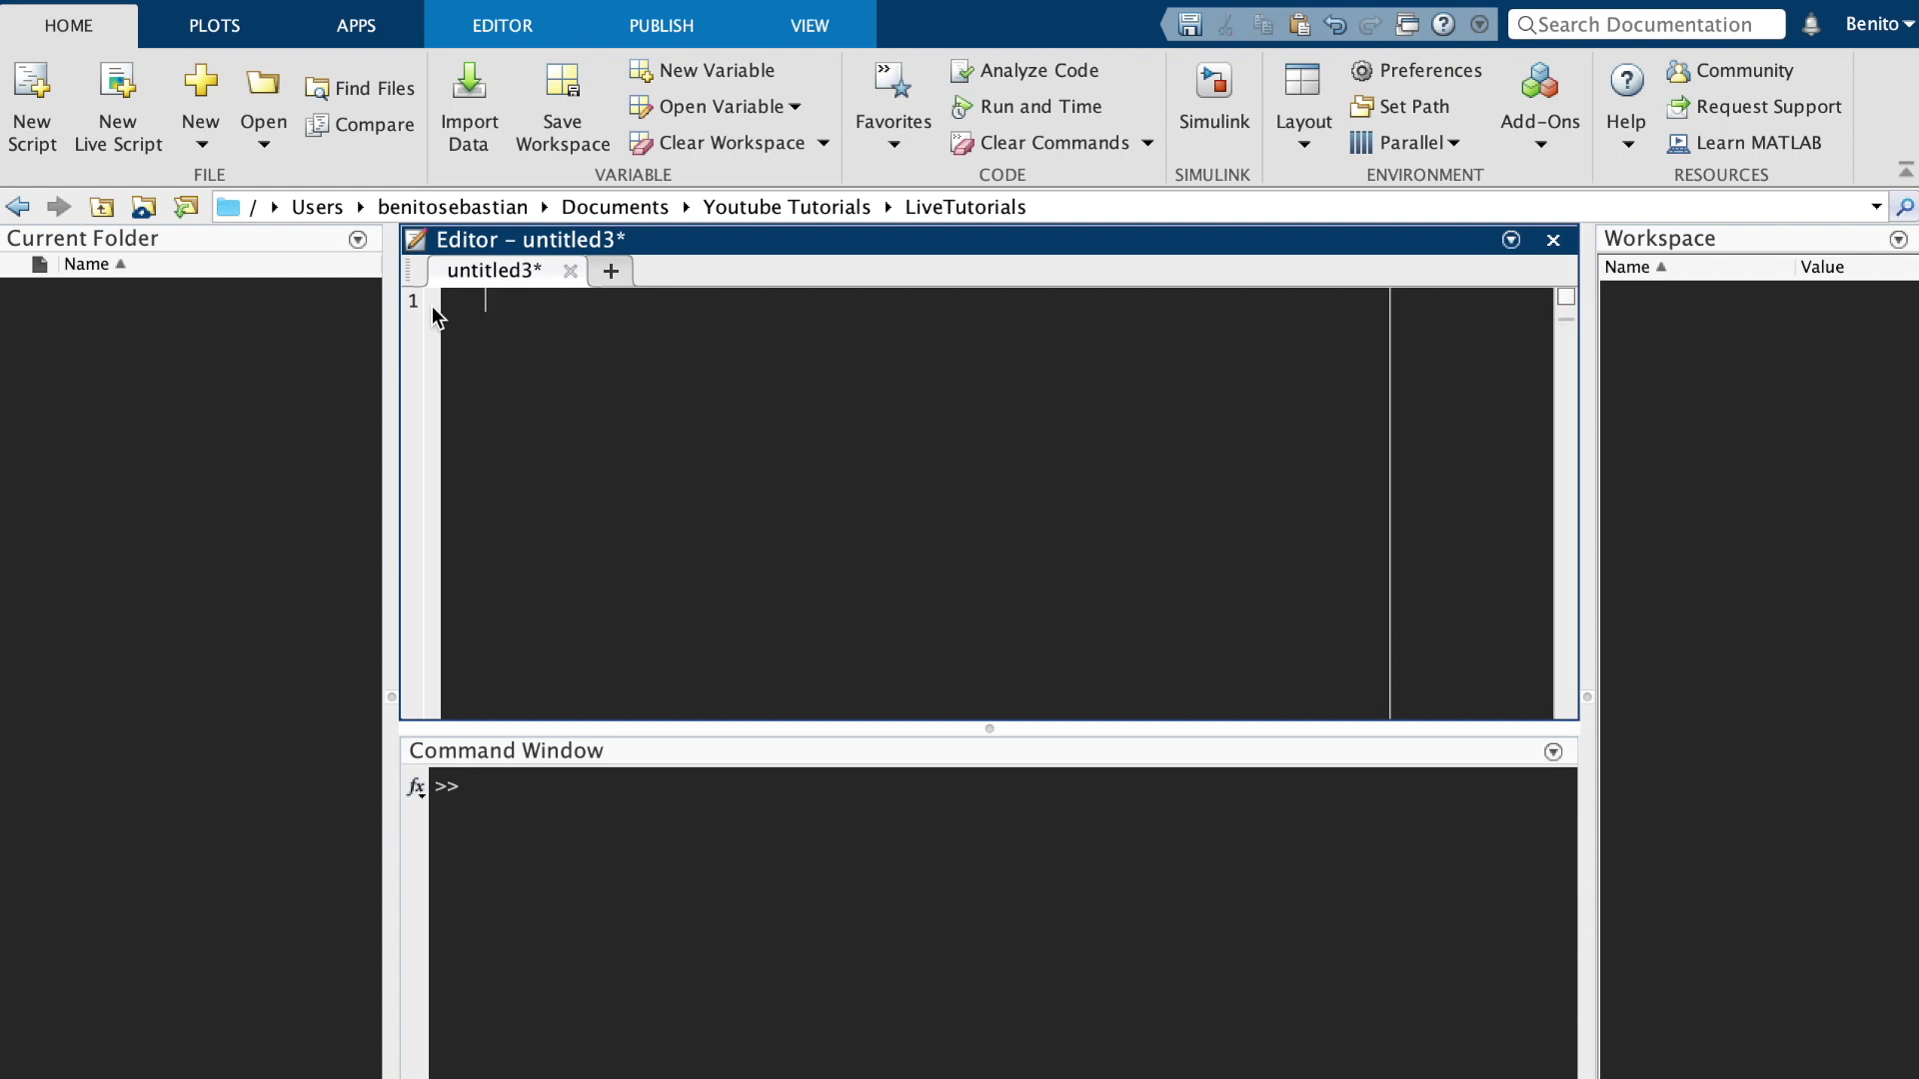
{"action": "type", "text": "% This is co"}
{"action": "key", "text": "BackSpace"}
{"action": "key", "text": "BackSpace"}
{"action": "type", "text": "a comment"}
{"action": "key", "text": "Return"}
{"action": "key", "text": "Return"}
{"action": "type", "text": "for i = 1:10"}
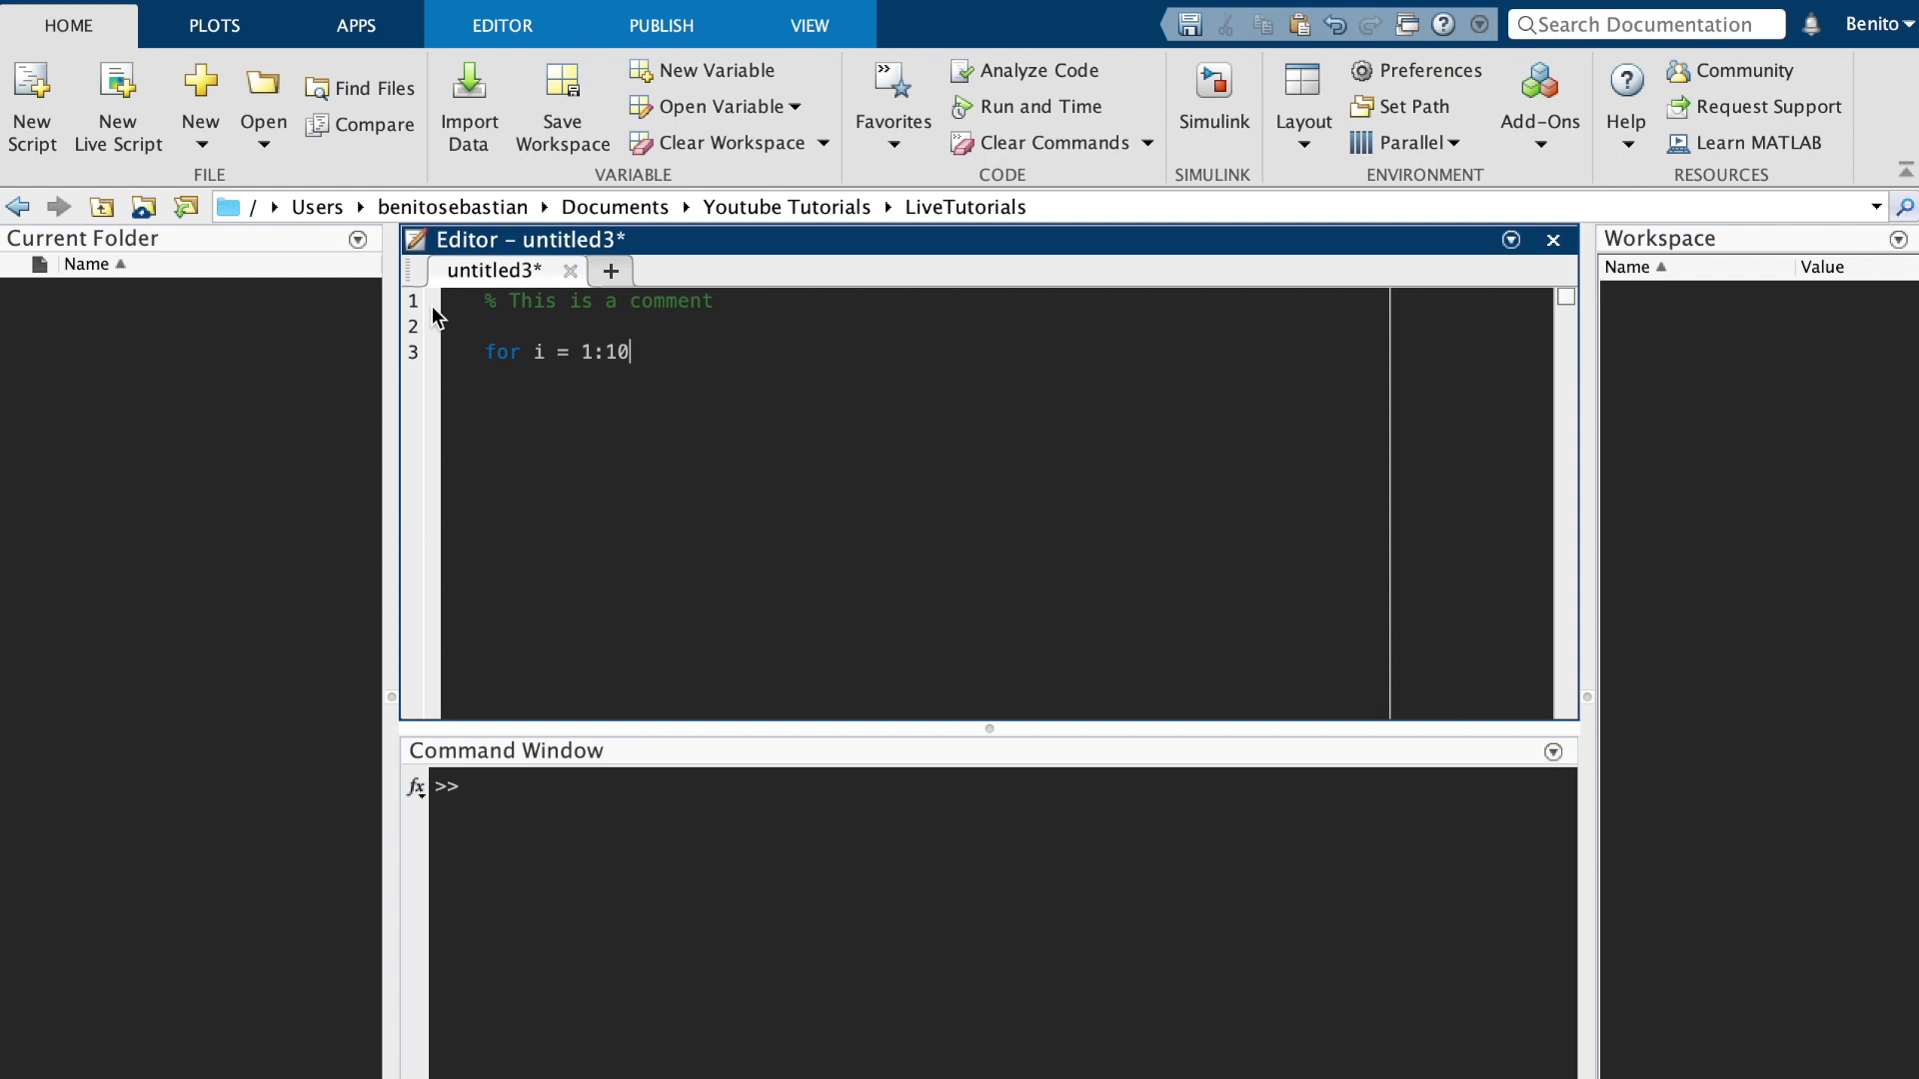
{"action": "key", "text": "Return"}
{"action": "type", "text": "disp(i);"}
{"action": "key", "text": "Return"}
{"action": "type", "text": "end"}
{"action": "key", "text": "Return"}
{"action": "key", "text": "Return"}
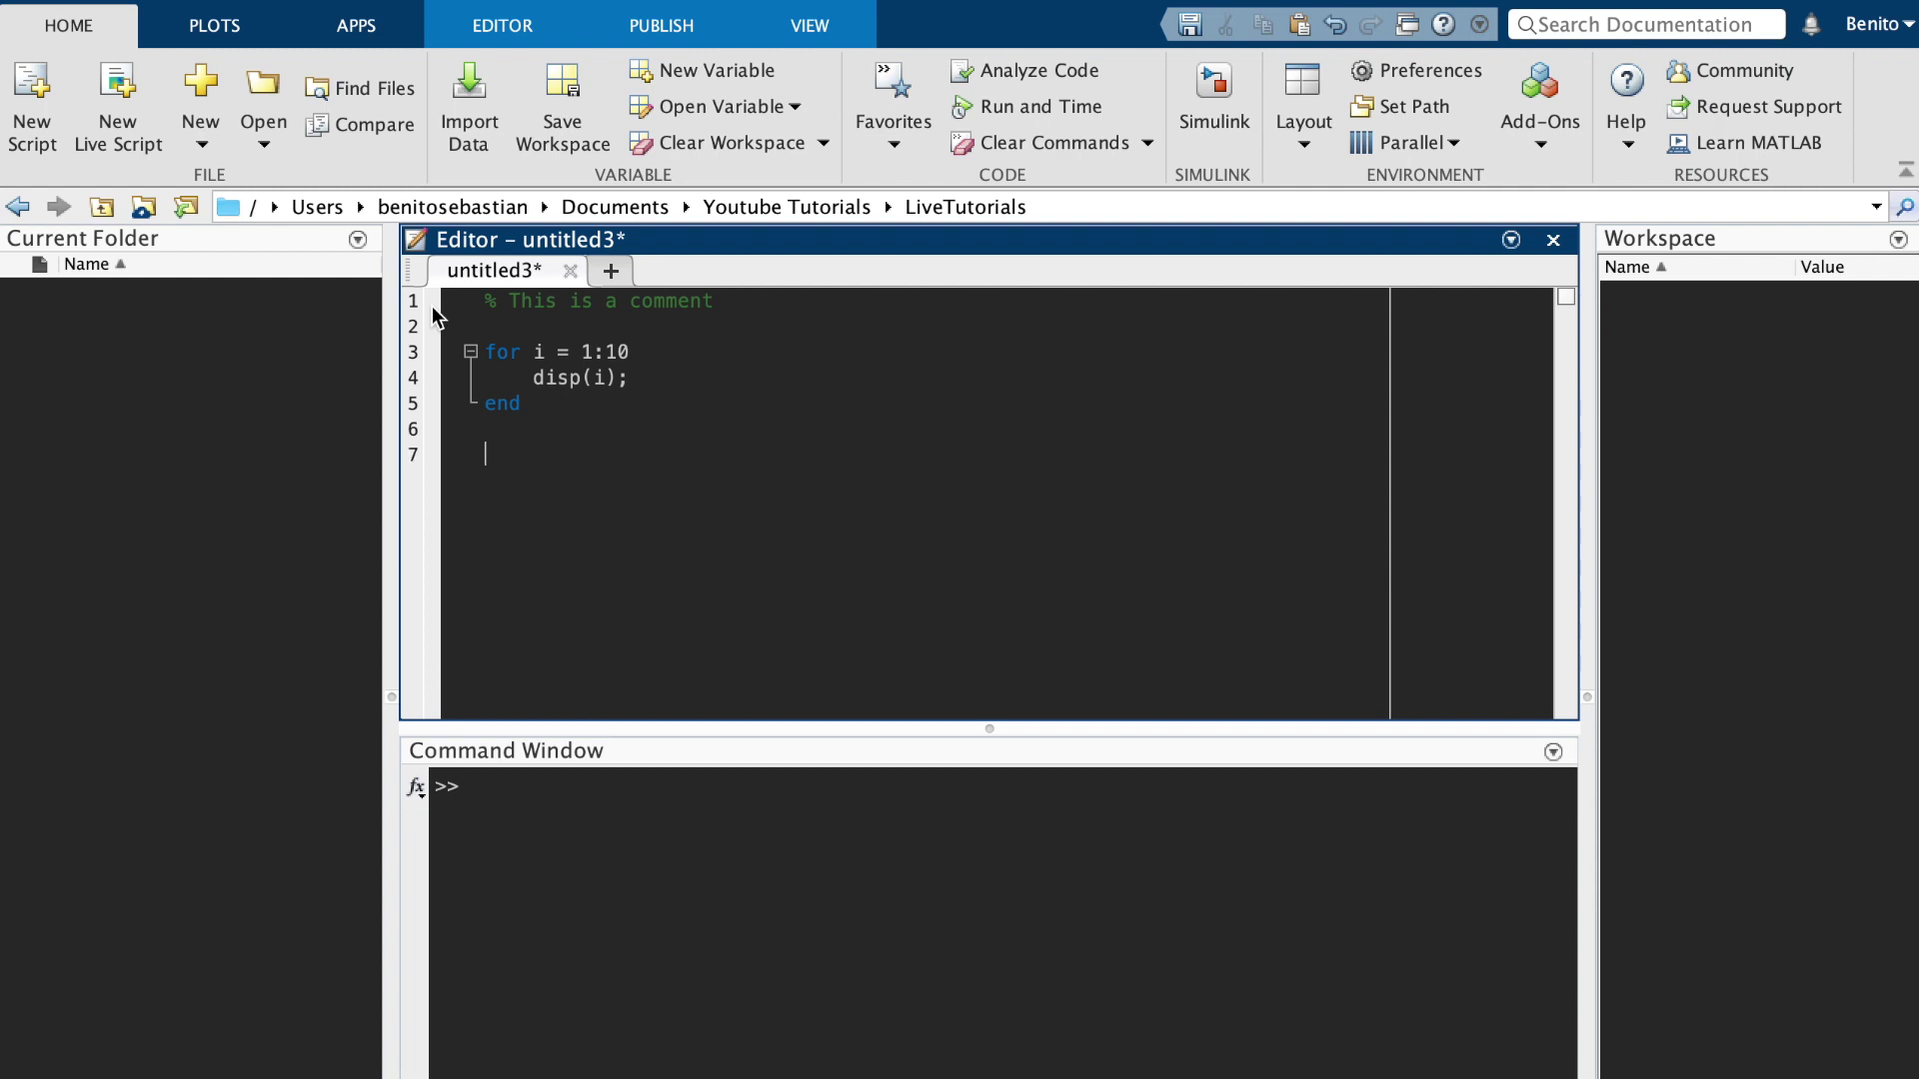
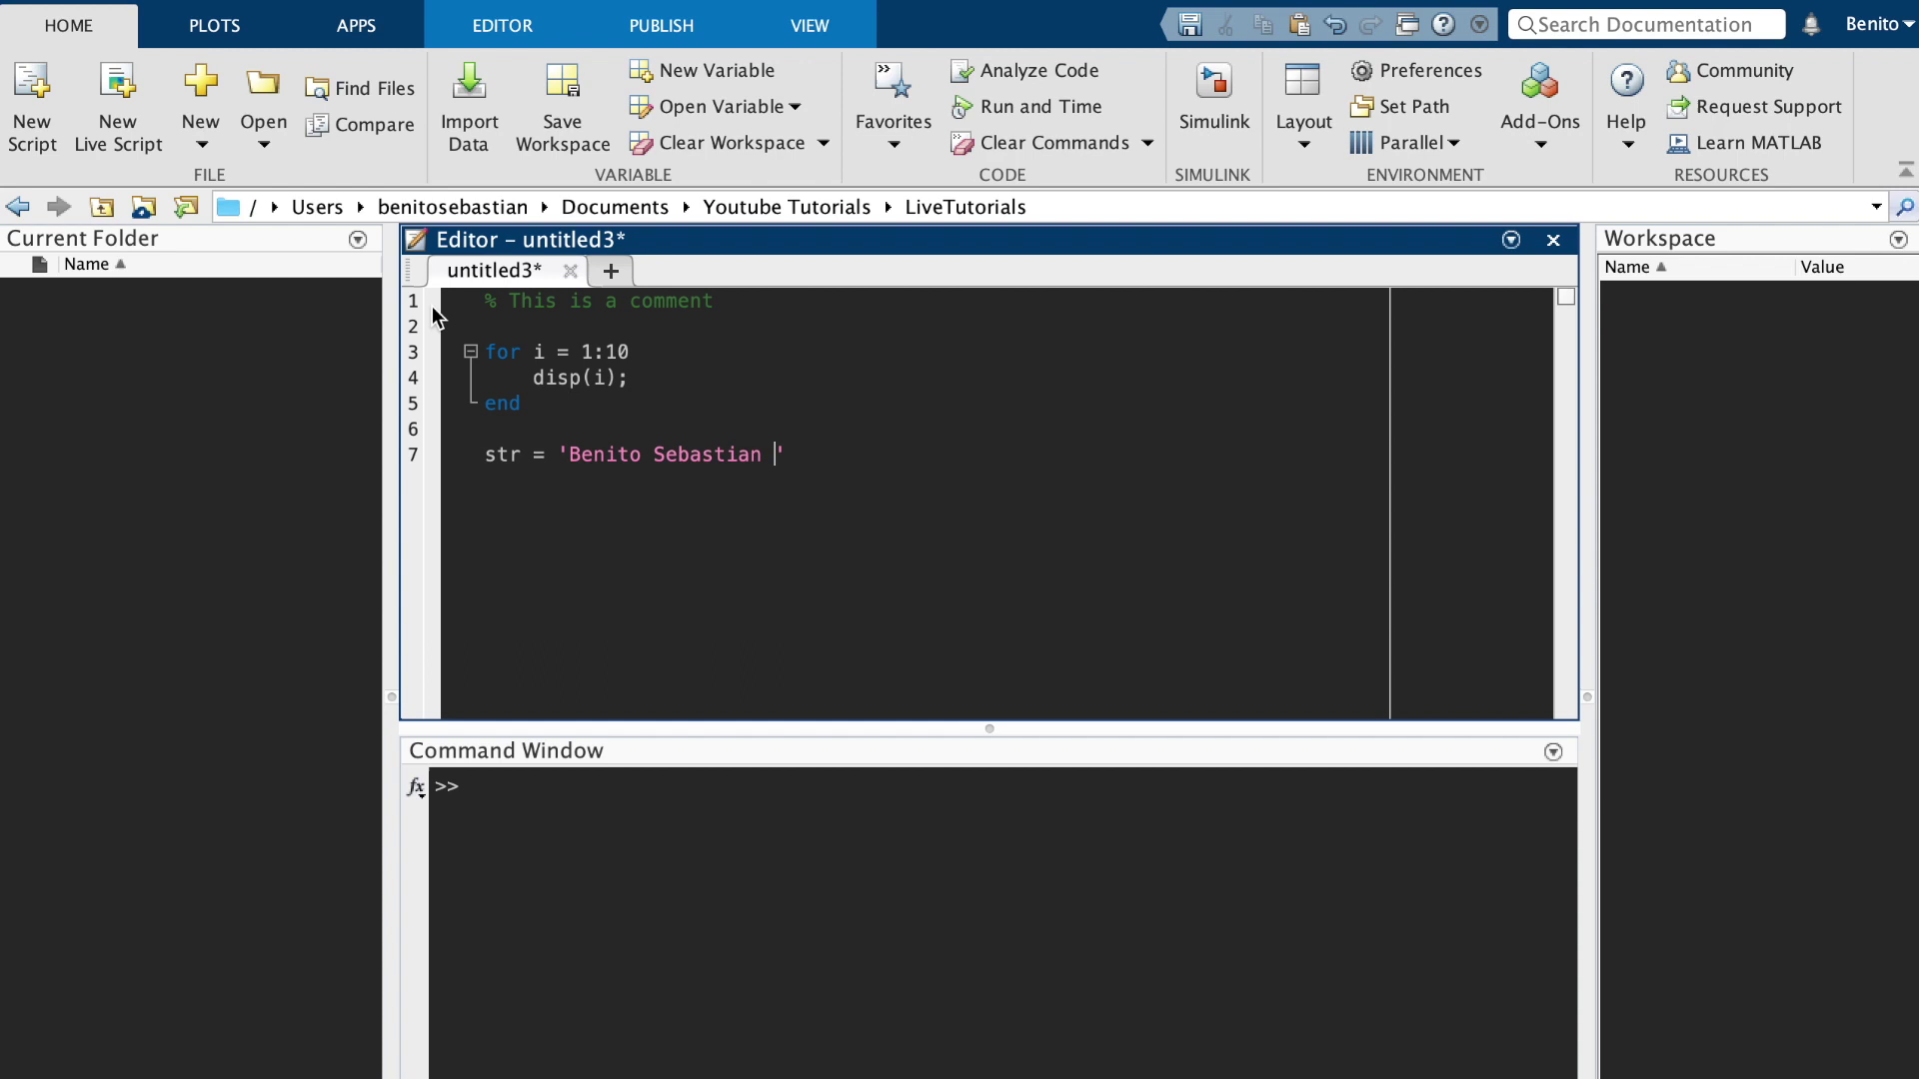
Add a str assignment holding a name, then the line file = read('Book1.xlx')
{"action": "type", "text": "'"}
{"action": "key", "text": "Return"}
{"action": "key", "text": "Return"}
{"action": "type", "text": "file = read('"}
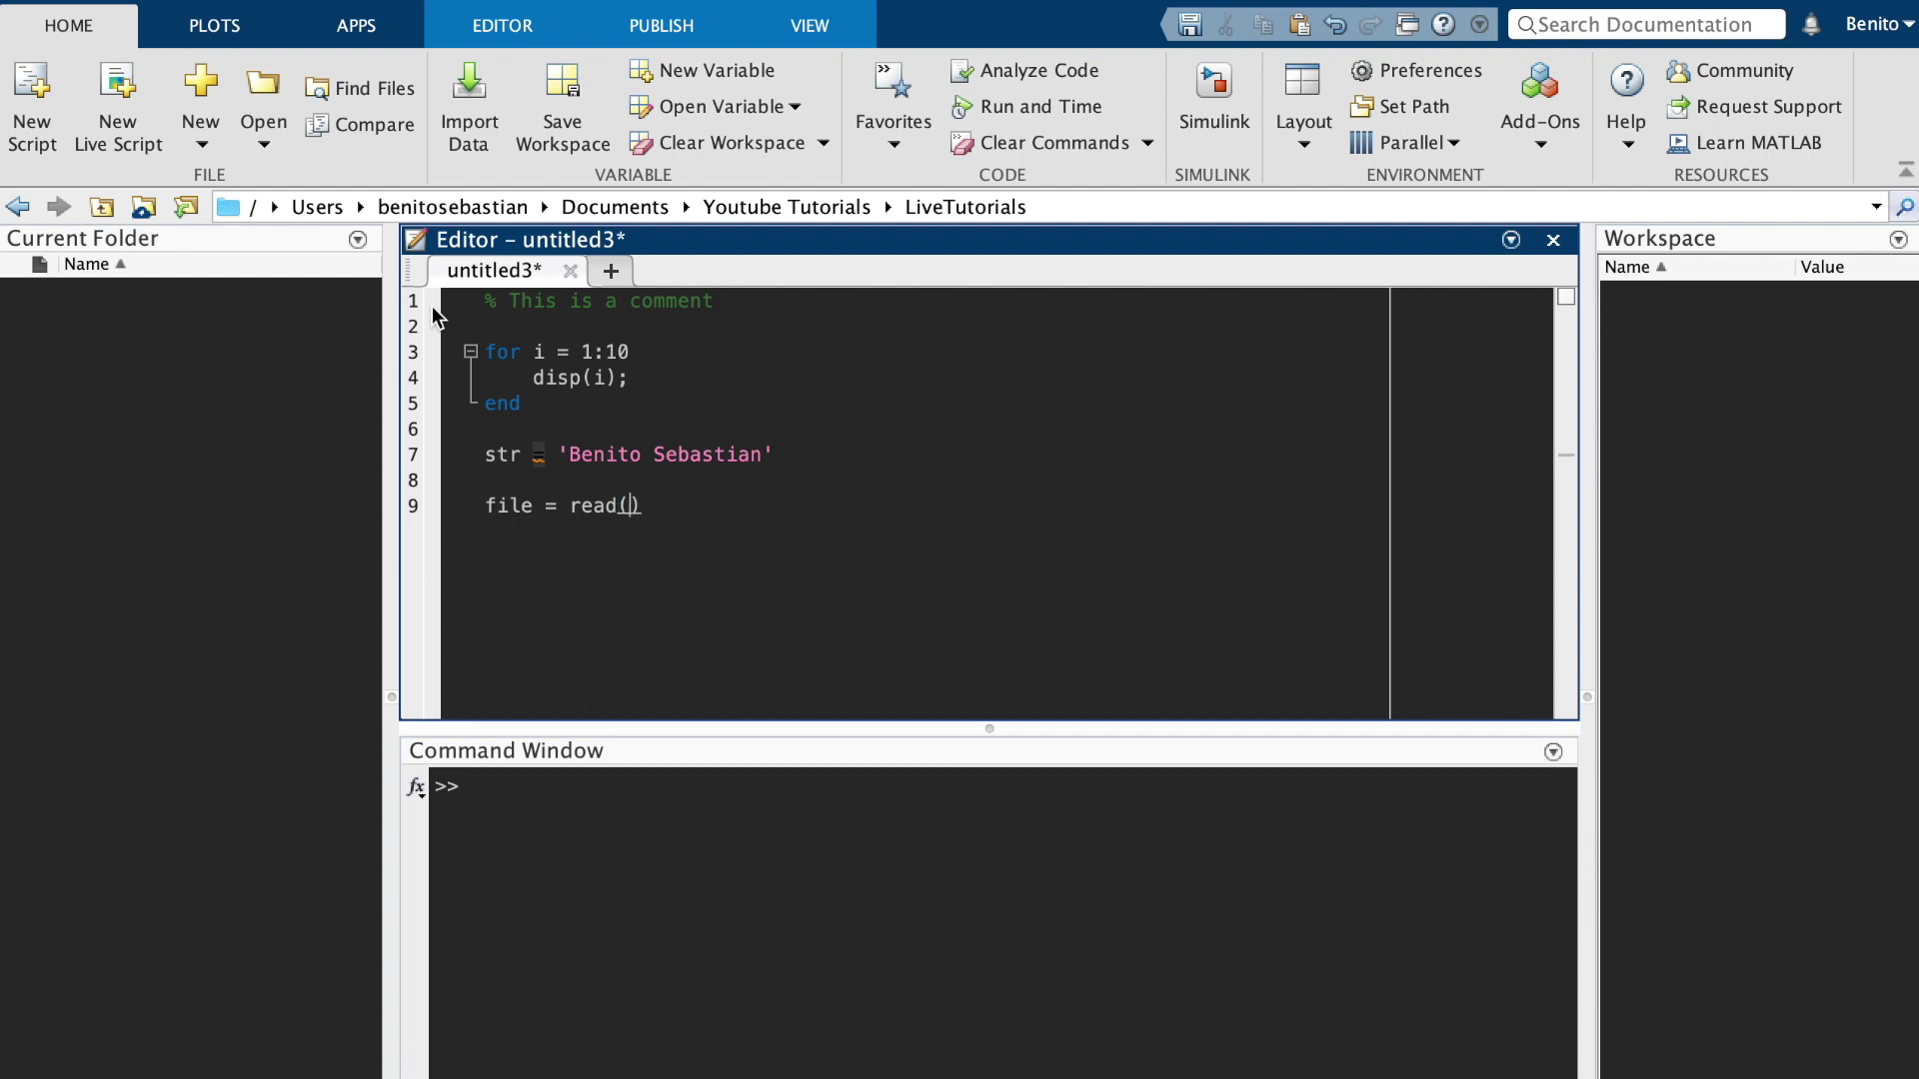
{"action": "type", "text": "Book1.xlx"}
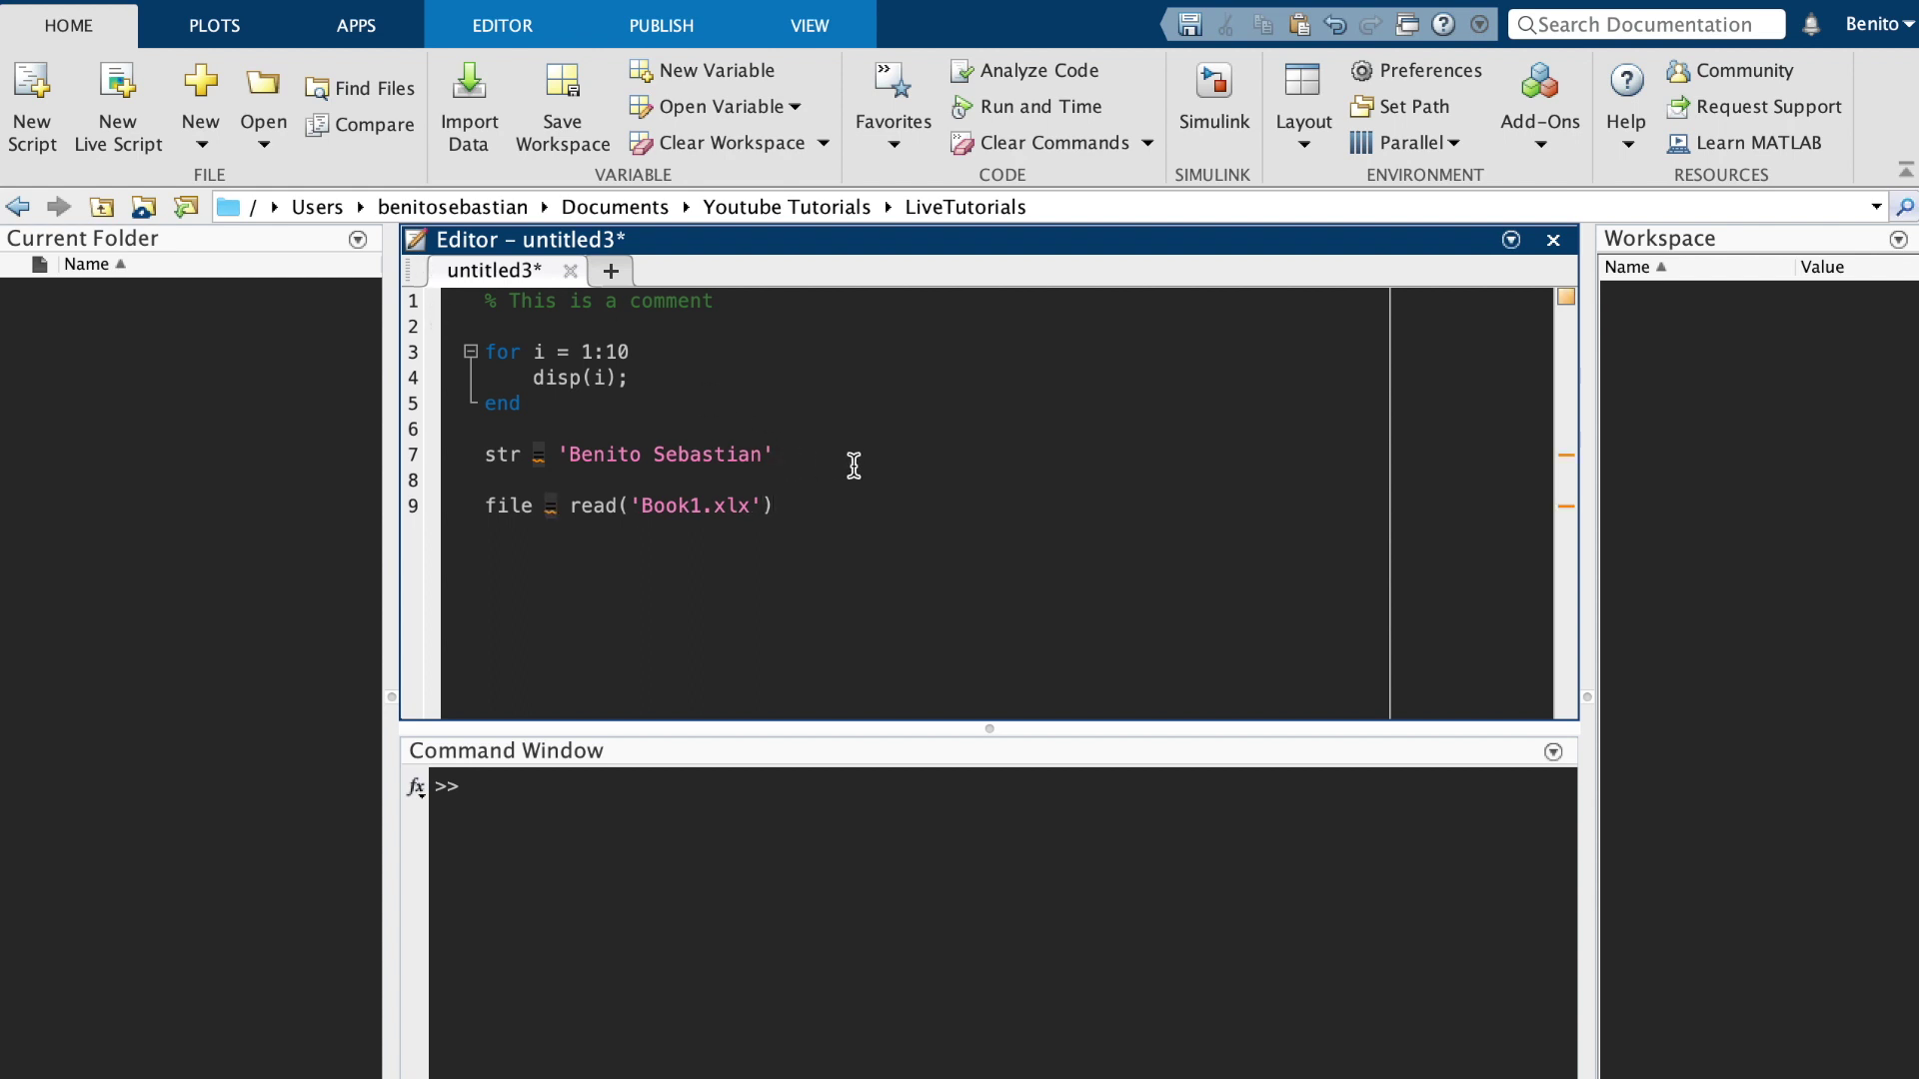
Run m*5 in the Command Window, which returns an error
{"action": "key", "text": "Return"}
{"action": "key", "text": "Return"}
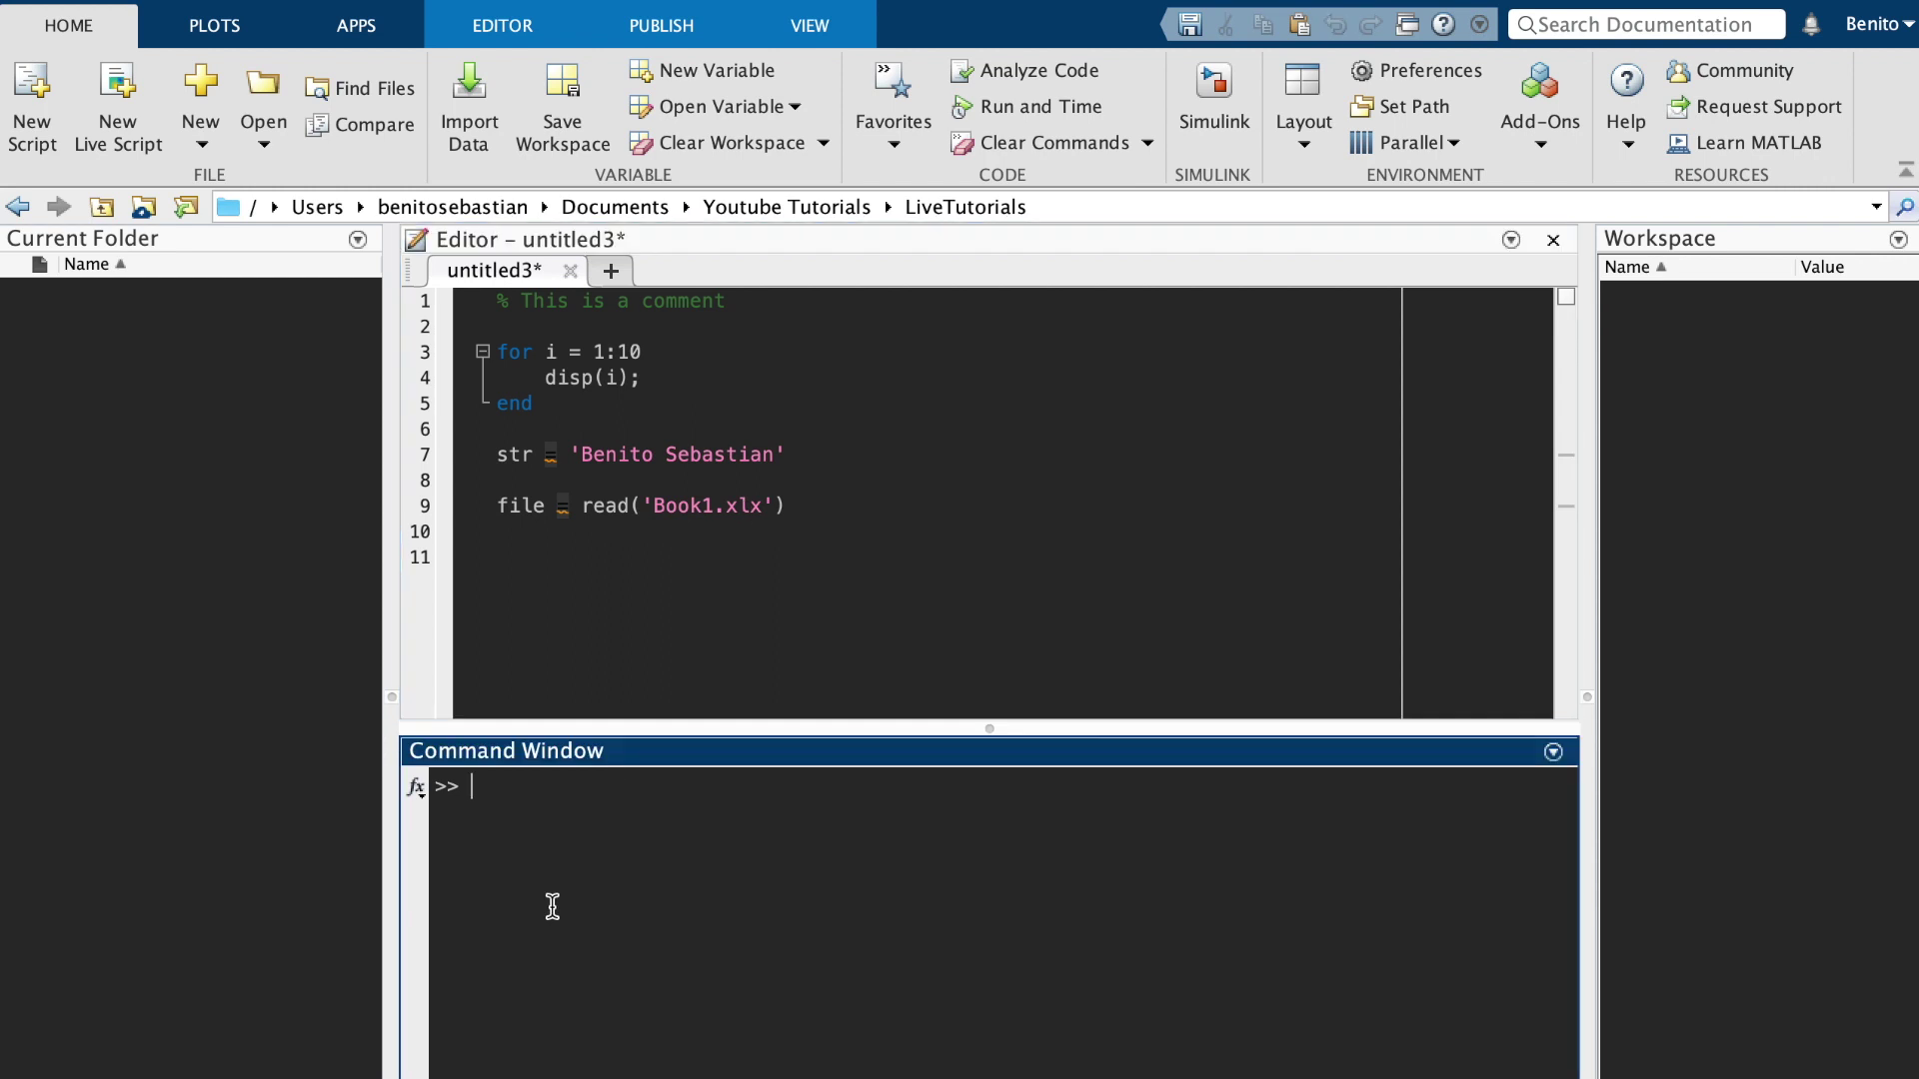
{"action": "type", "text": "m*5"}
{"action": "key", "text": "Return"}
{"action": "left_click", "coordinate": [877, 521]}
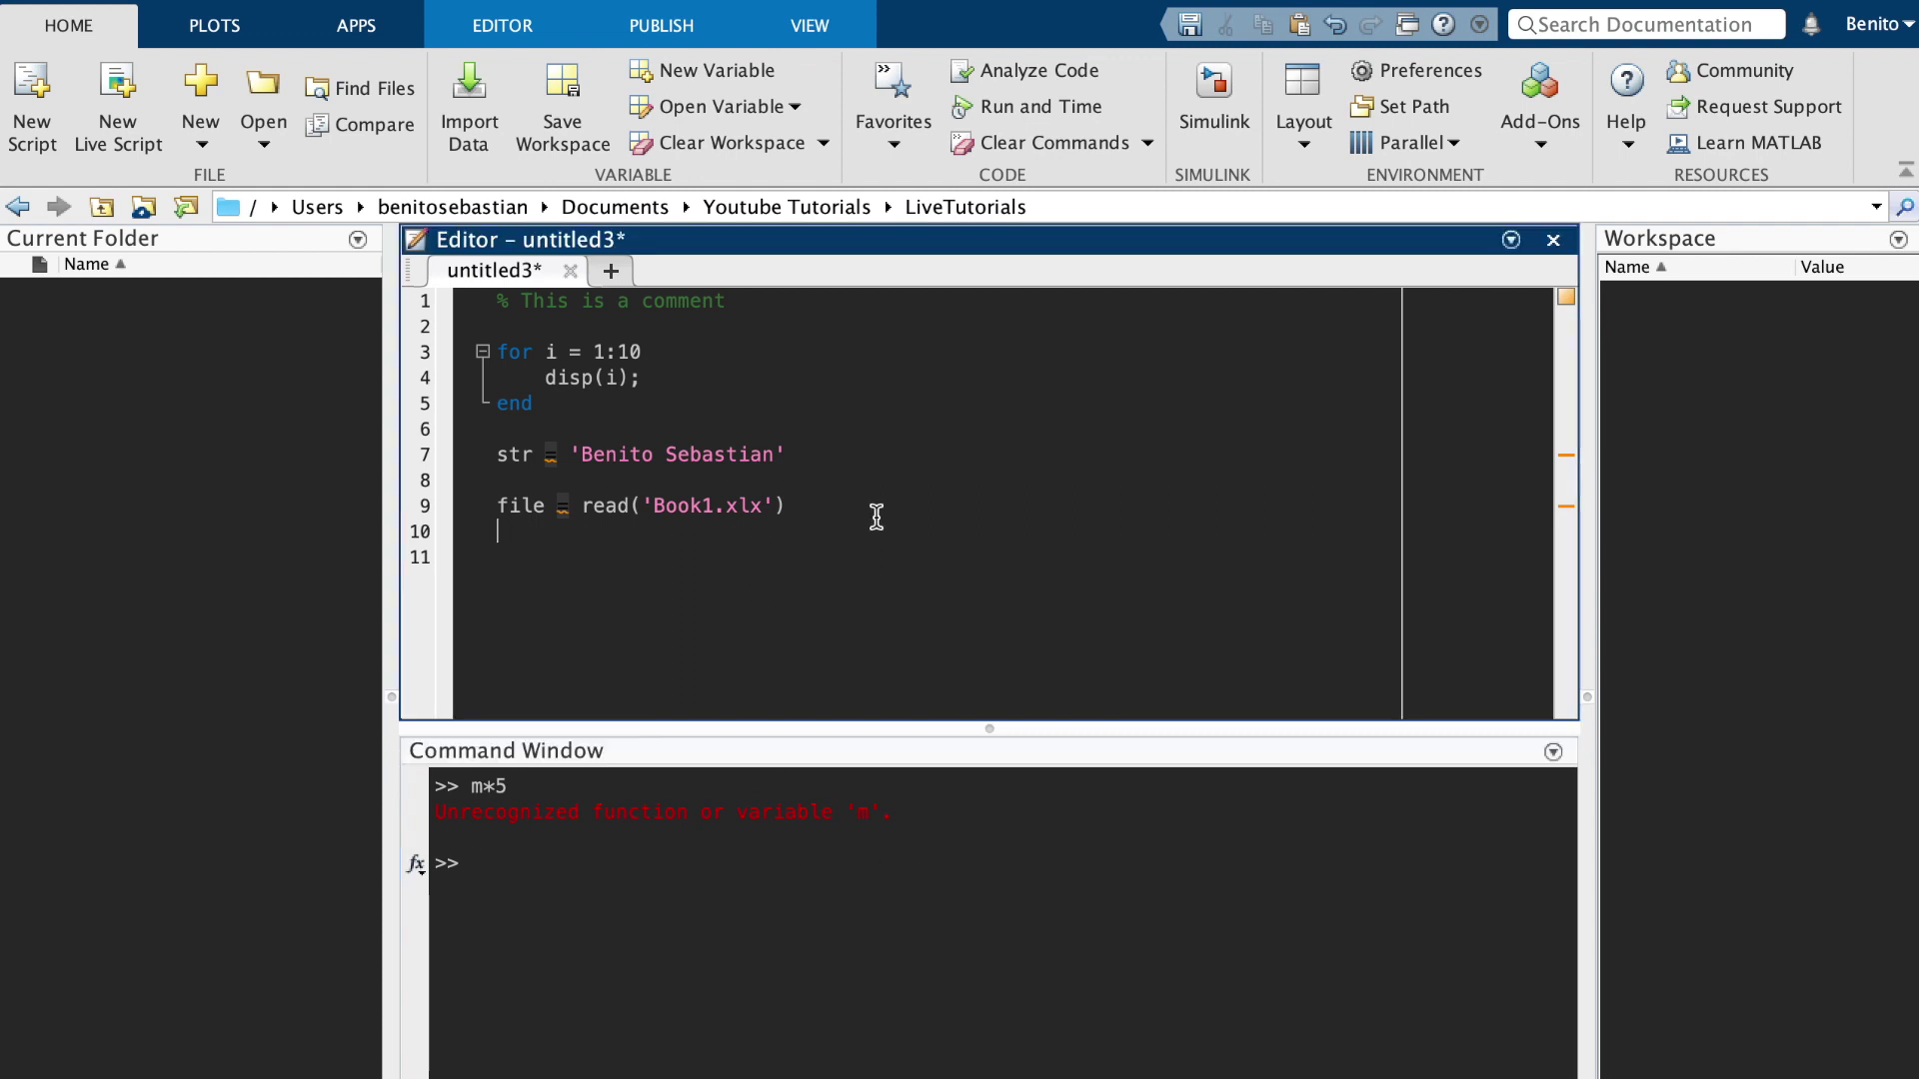
Add '%% Section 1' and '%% Section 2' markers and compare each section's highlight
{"action": "key", "text": "Return"}
{"action": "type", "text": "%%"}
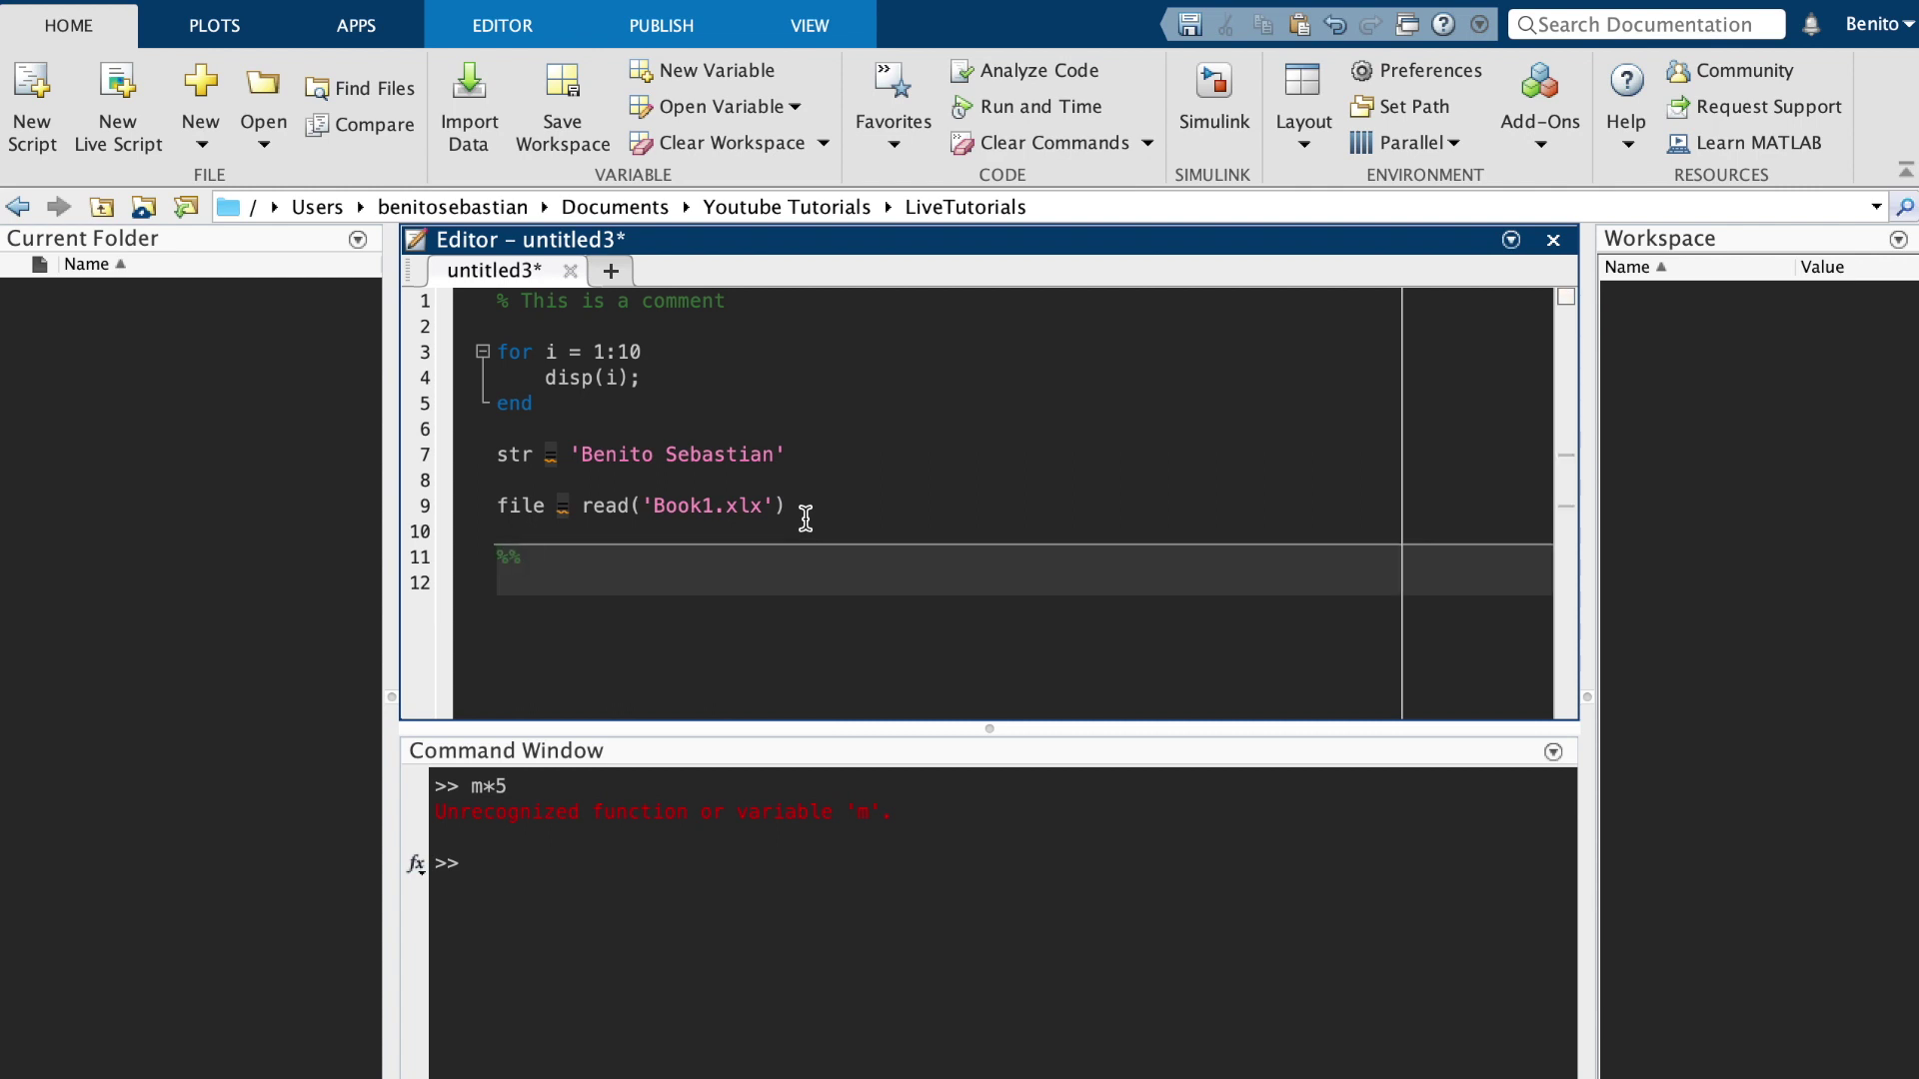
{"action": "type", "text": " Section 1"}
{"action": "key", "text": "Return"}
{"action": "key", "text": "Return"}
{"action": "key", "text": "Return"}
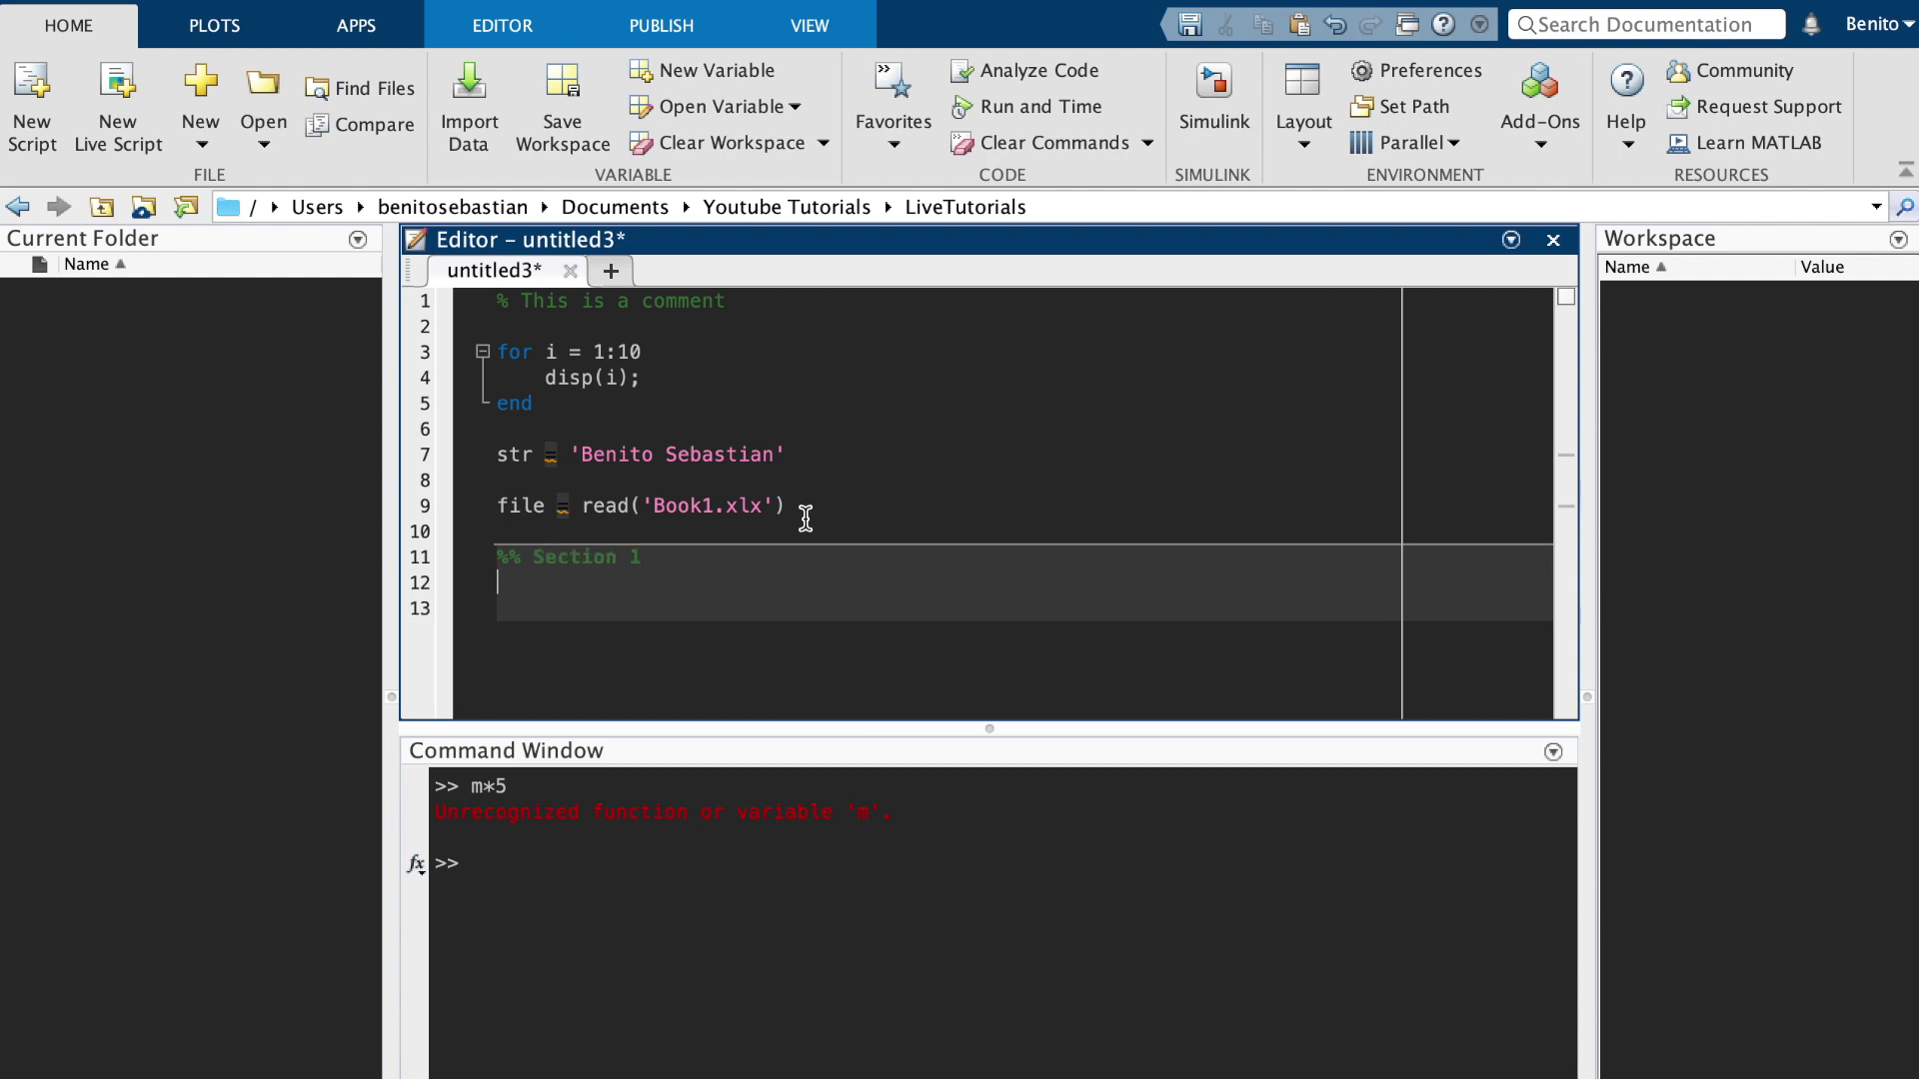
{"action": "type", "text": "%% Section 2"}
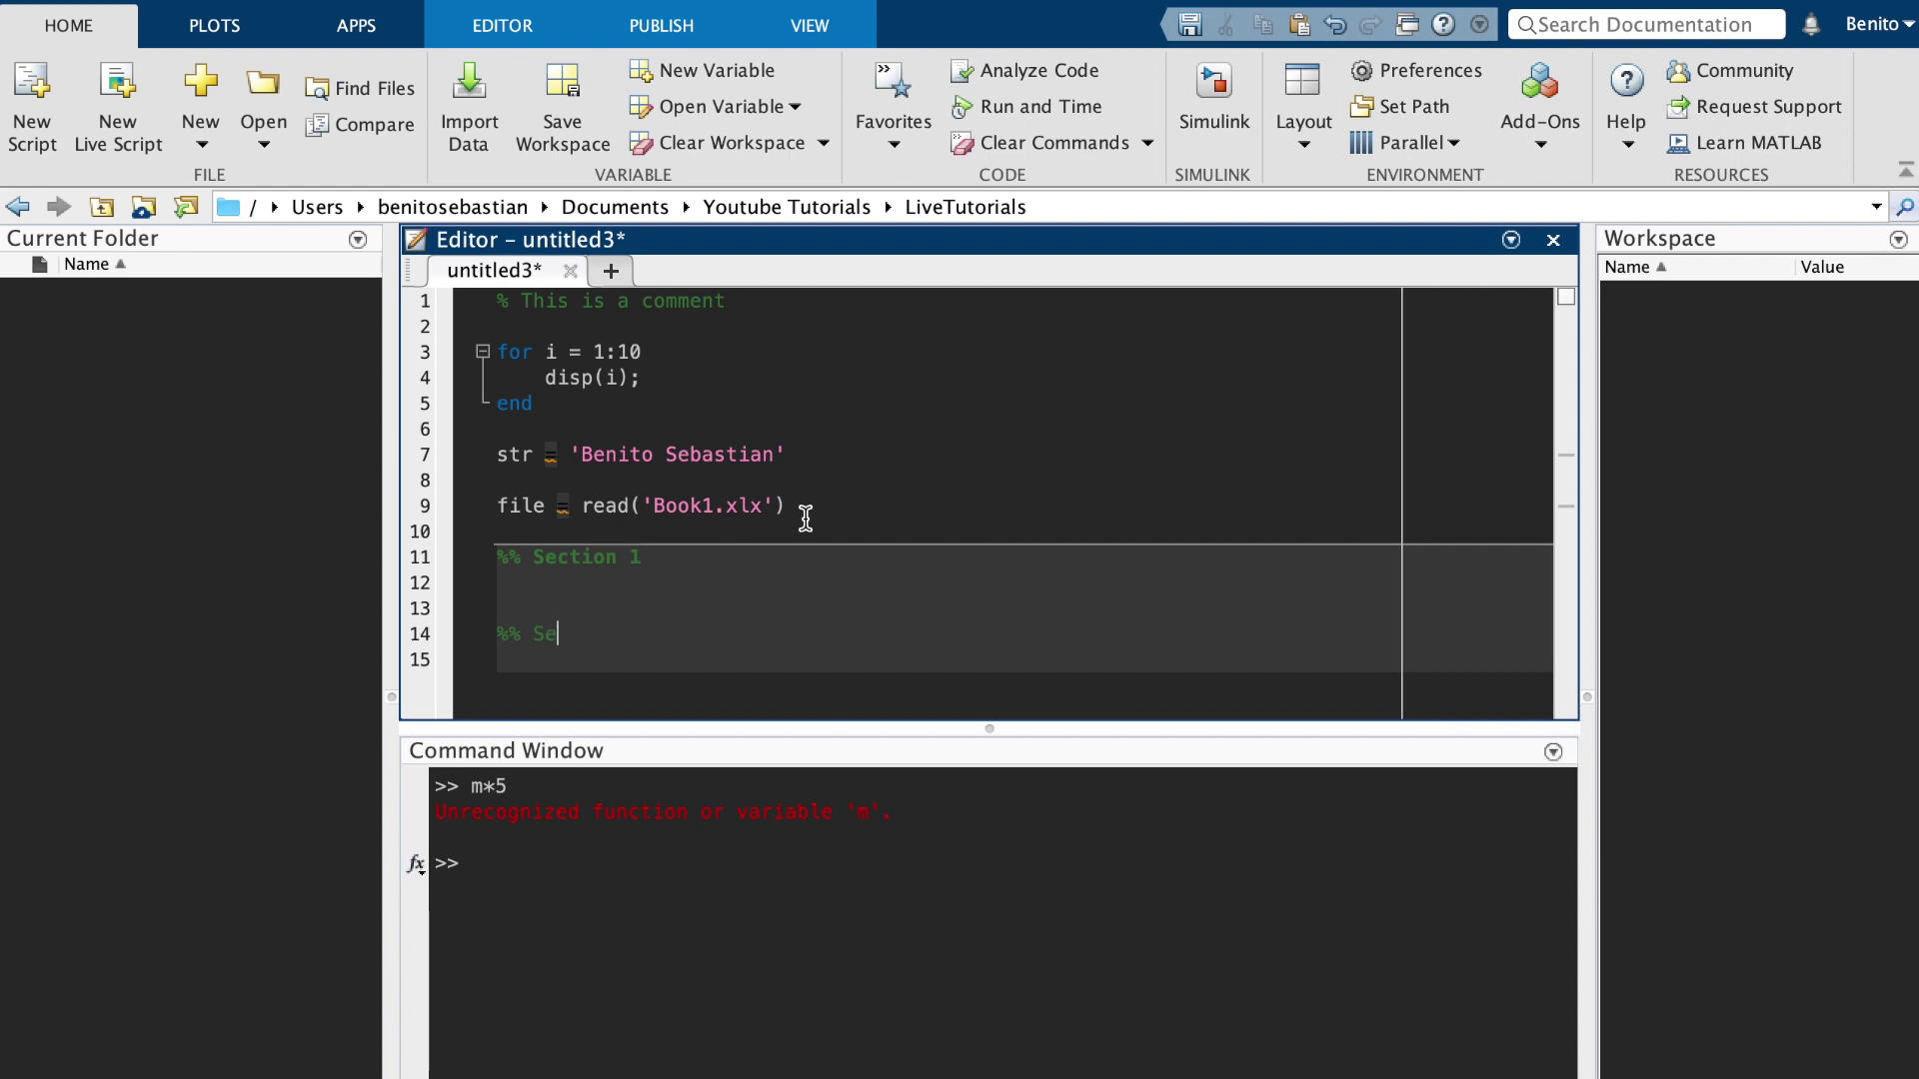
{"action": "left_click", "coordinate": [797, 611]}
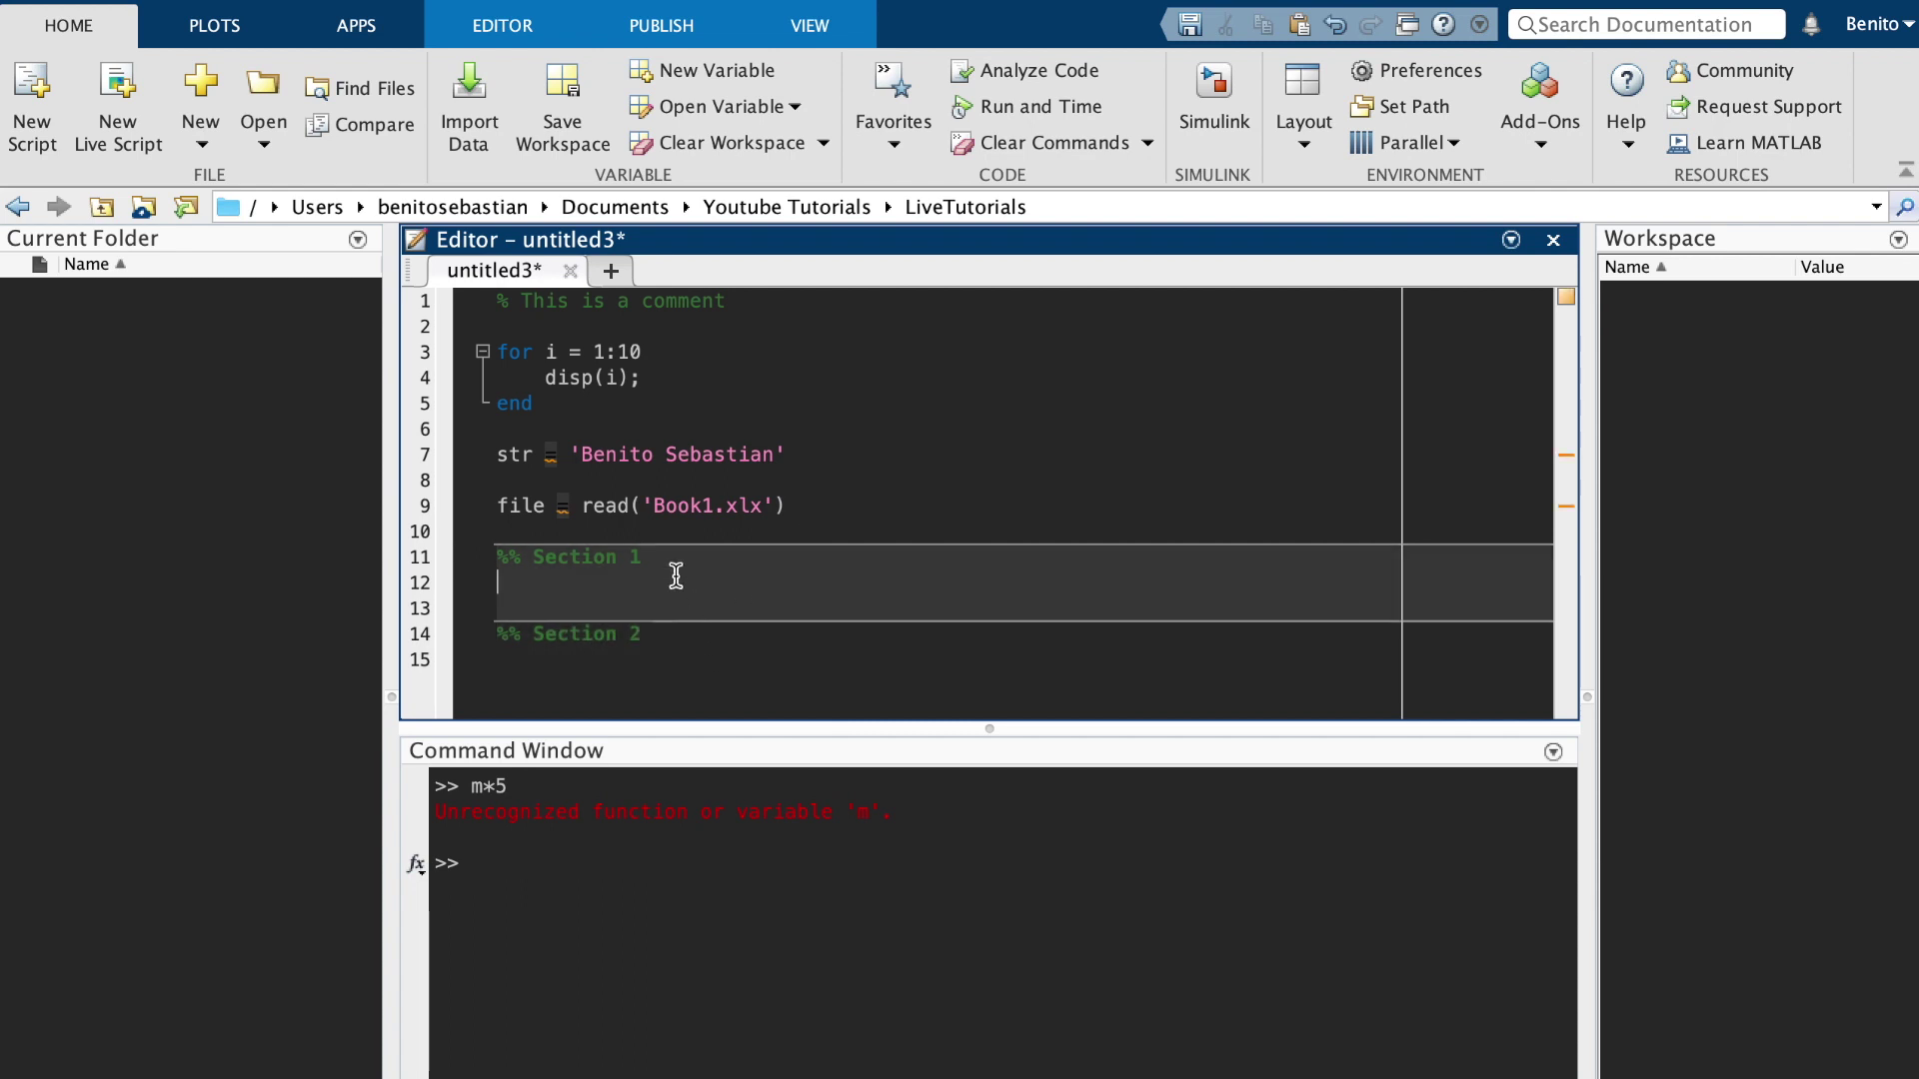
{"action": "left_click", "coordinate": [649, 638]}
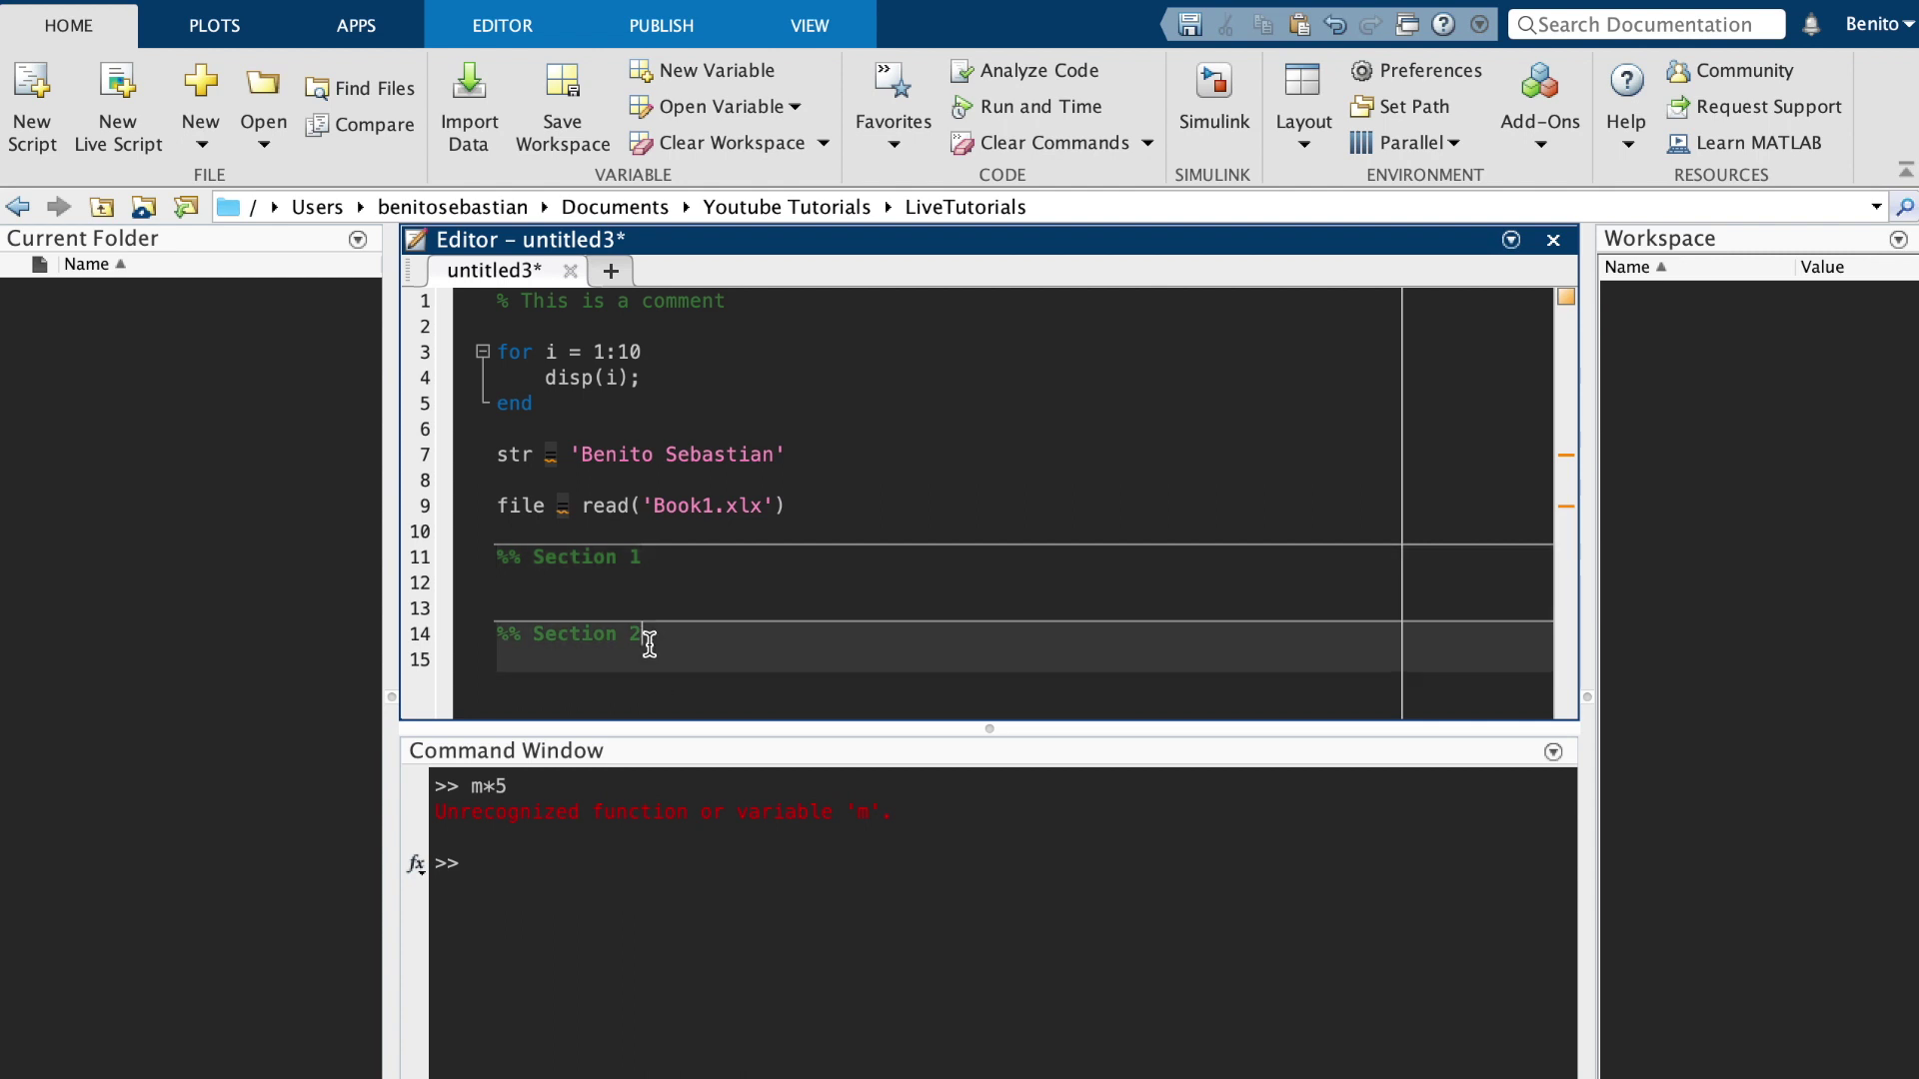
{"action": "left_click", "coordinate": [660, 588]}
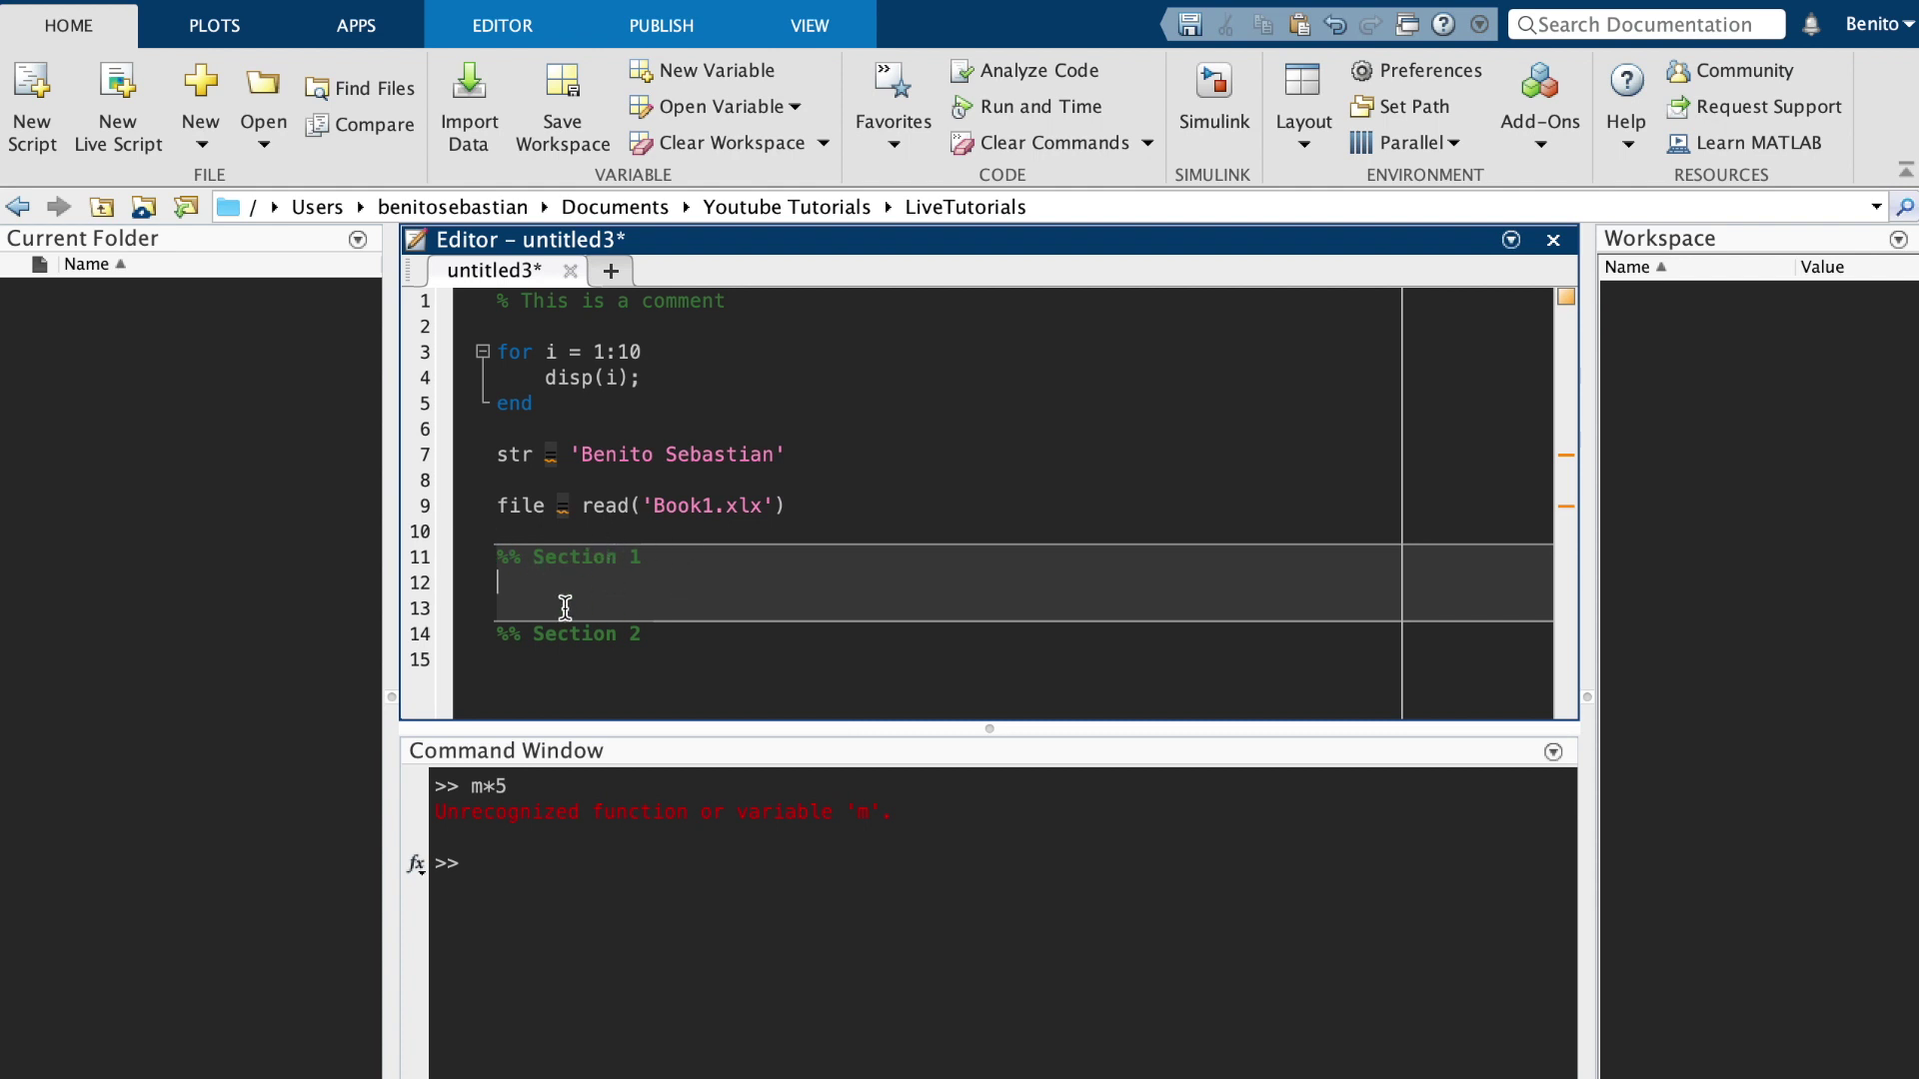
In Programming Tools colours, try several greys and apply the darkest grey as the section highlight
{"action": "left_click", "coordinate": [1426, 68]}
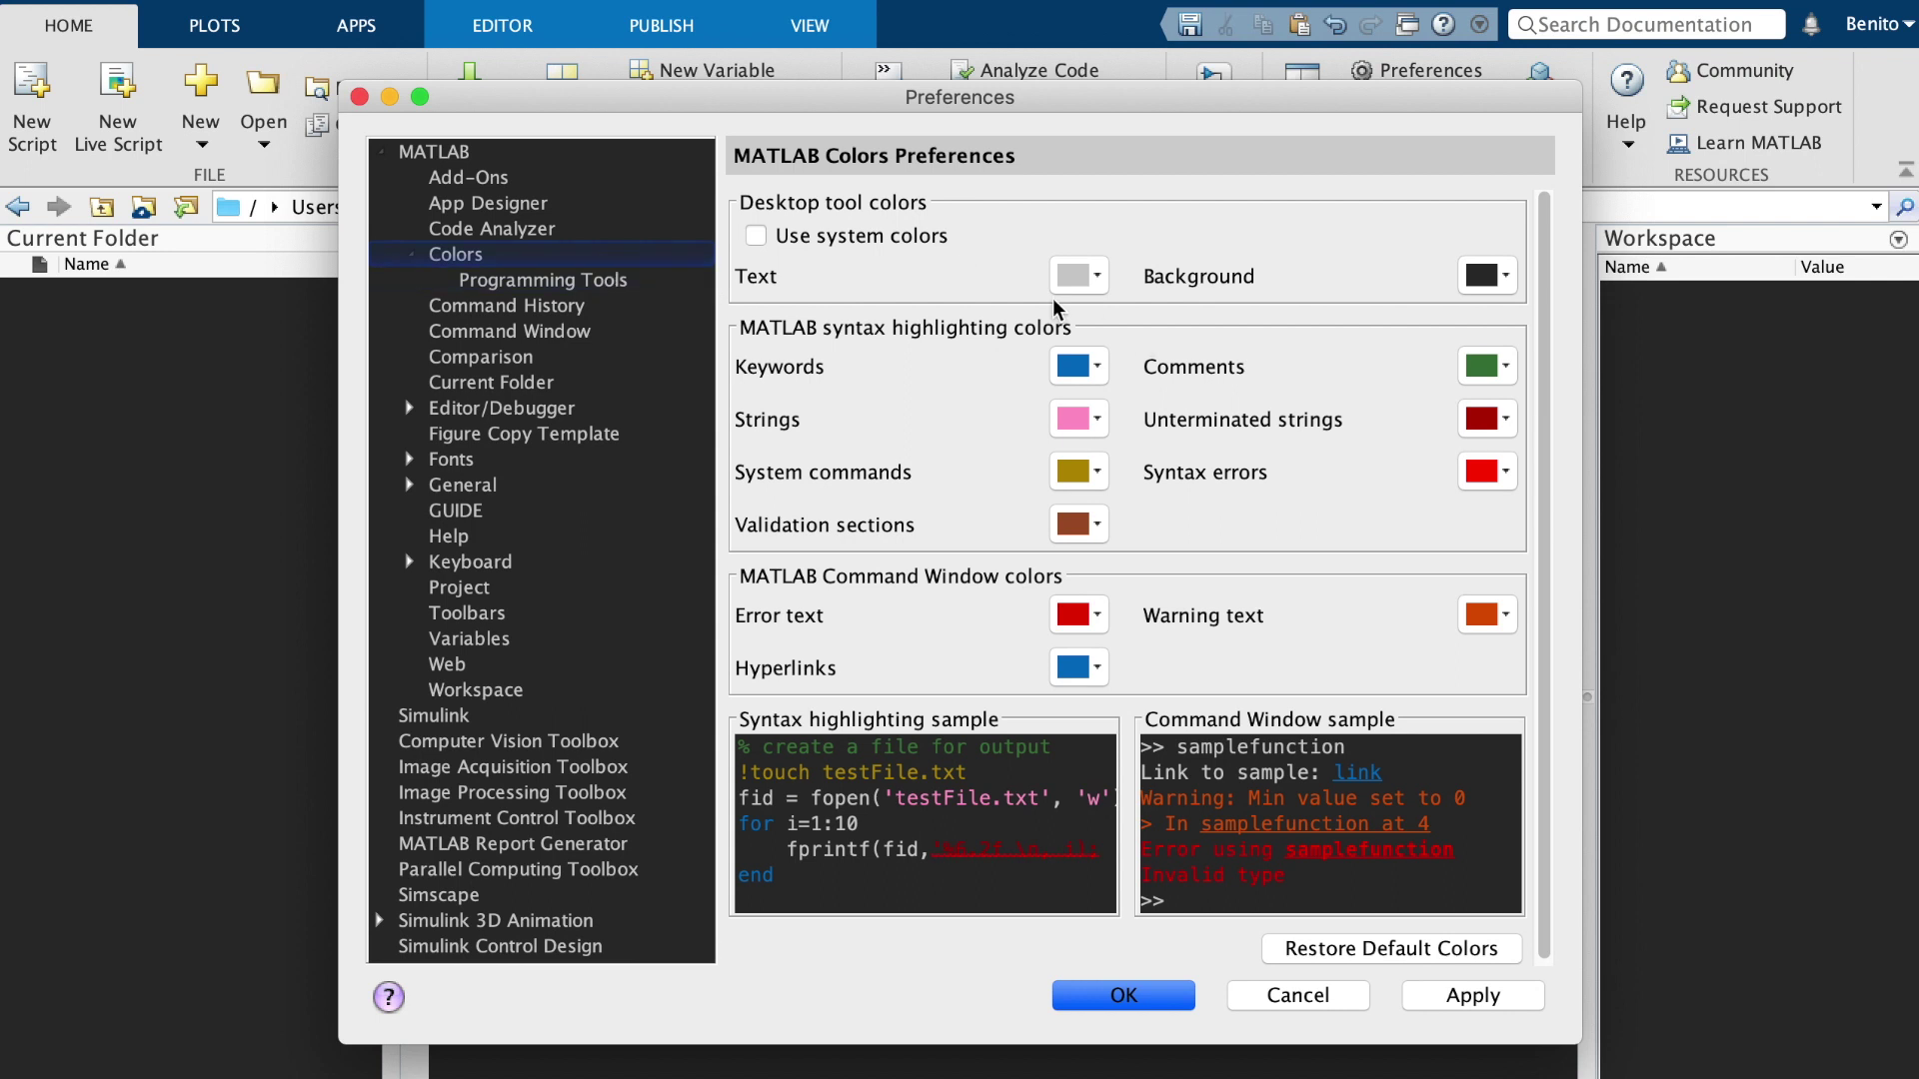
{"action": "left_click", "coordinate": [574, 282]}
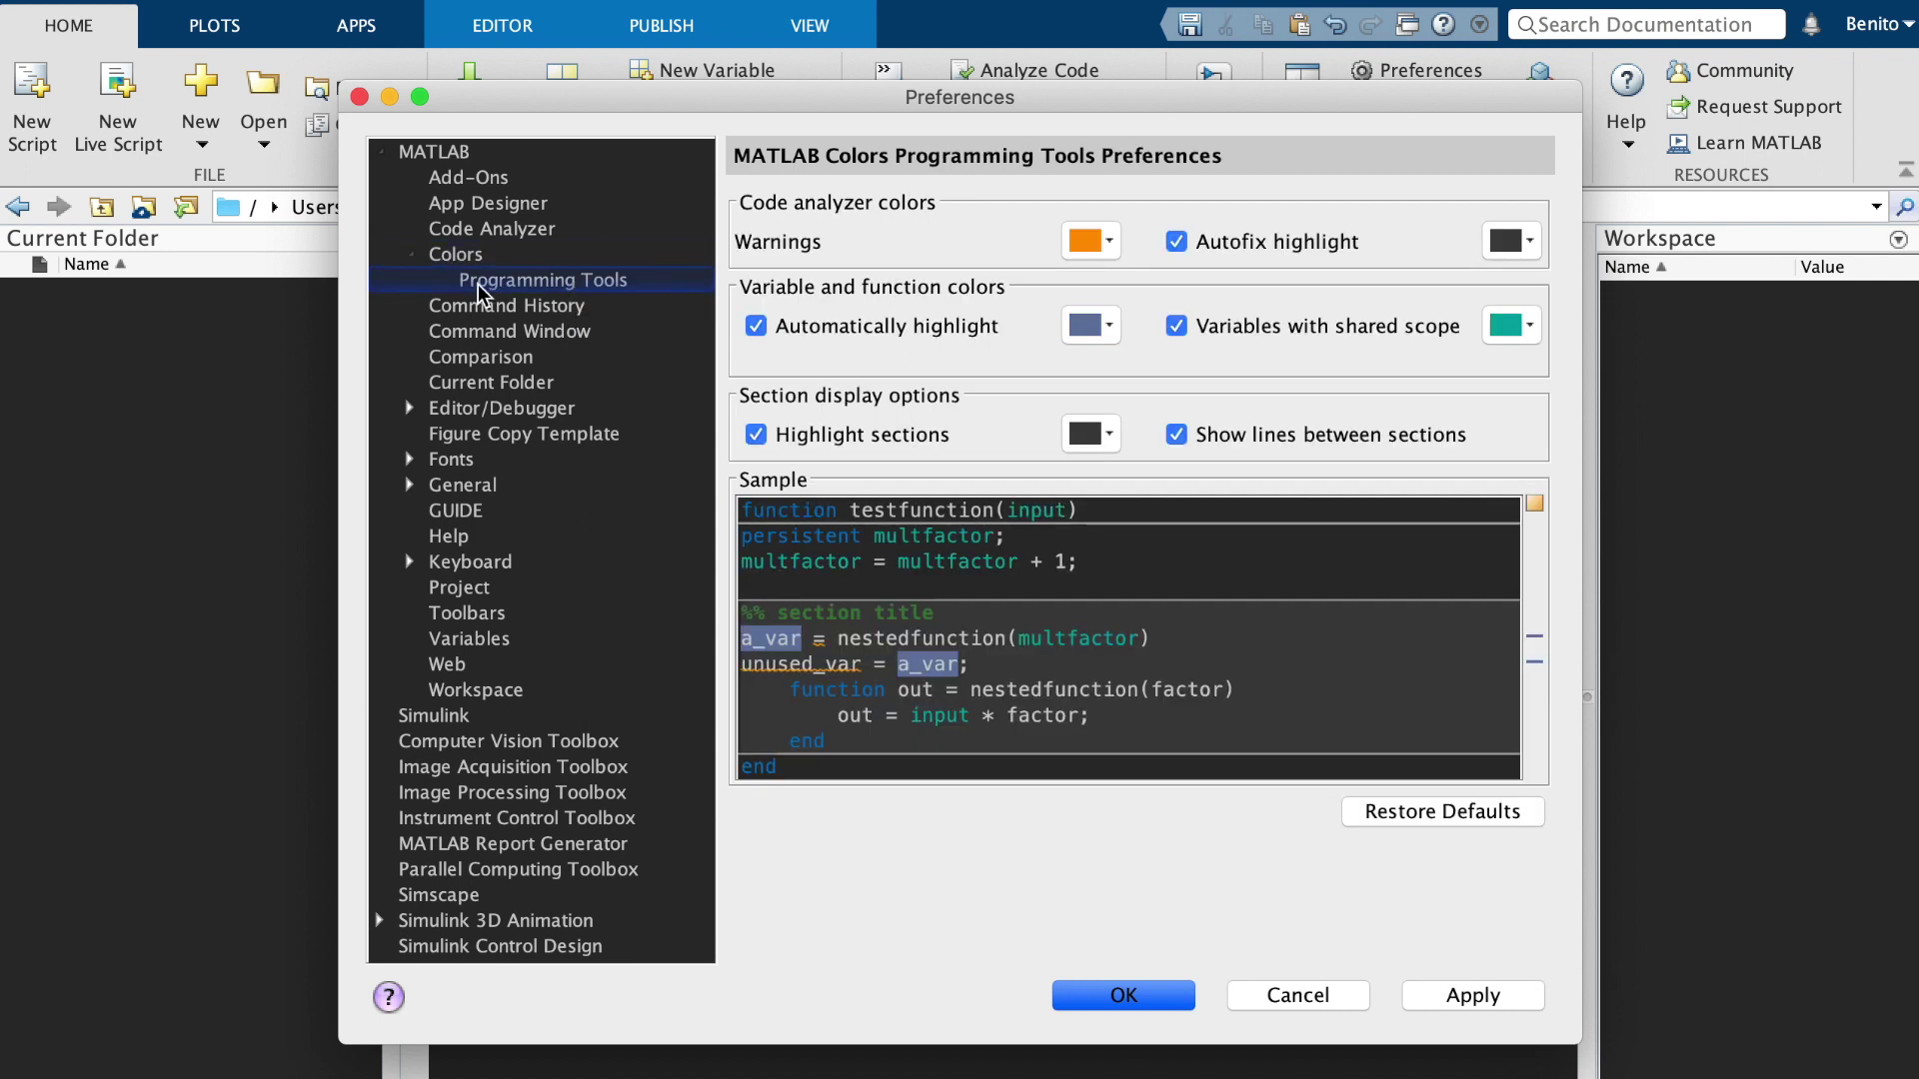
{"action": "left_click", "coordinate": [1093, 439]}
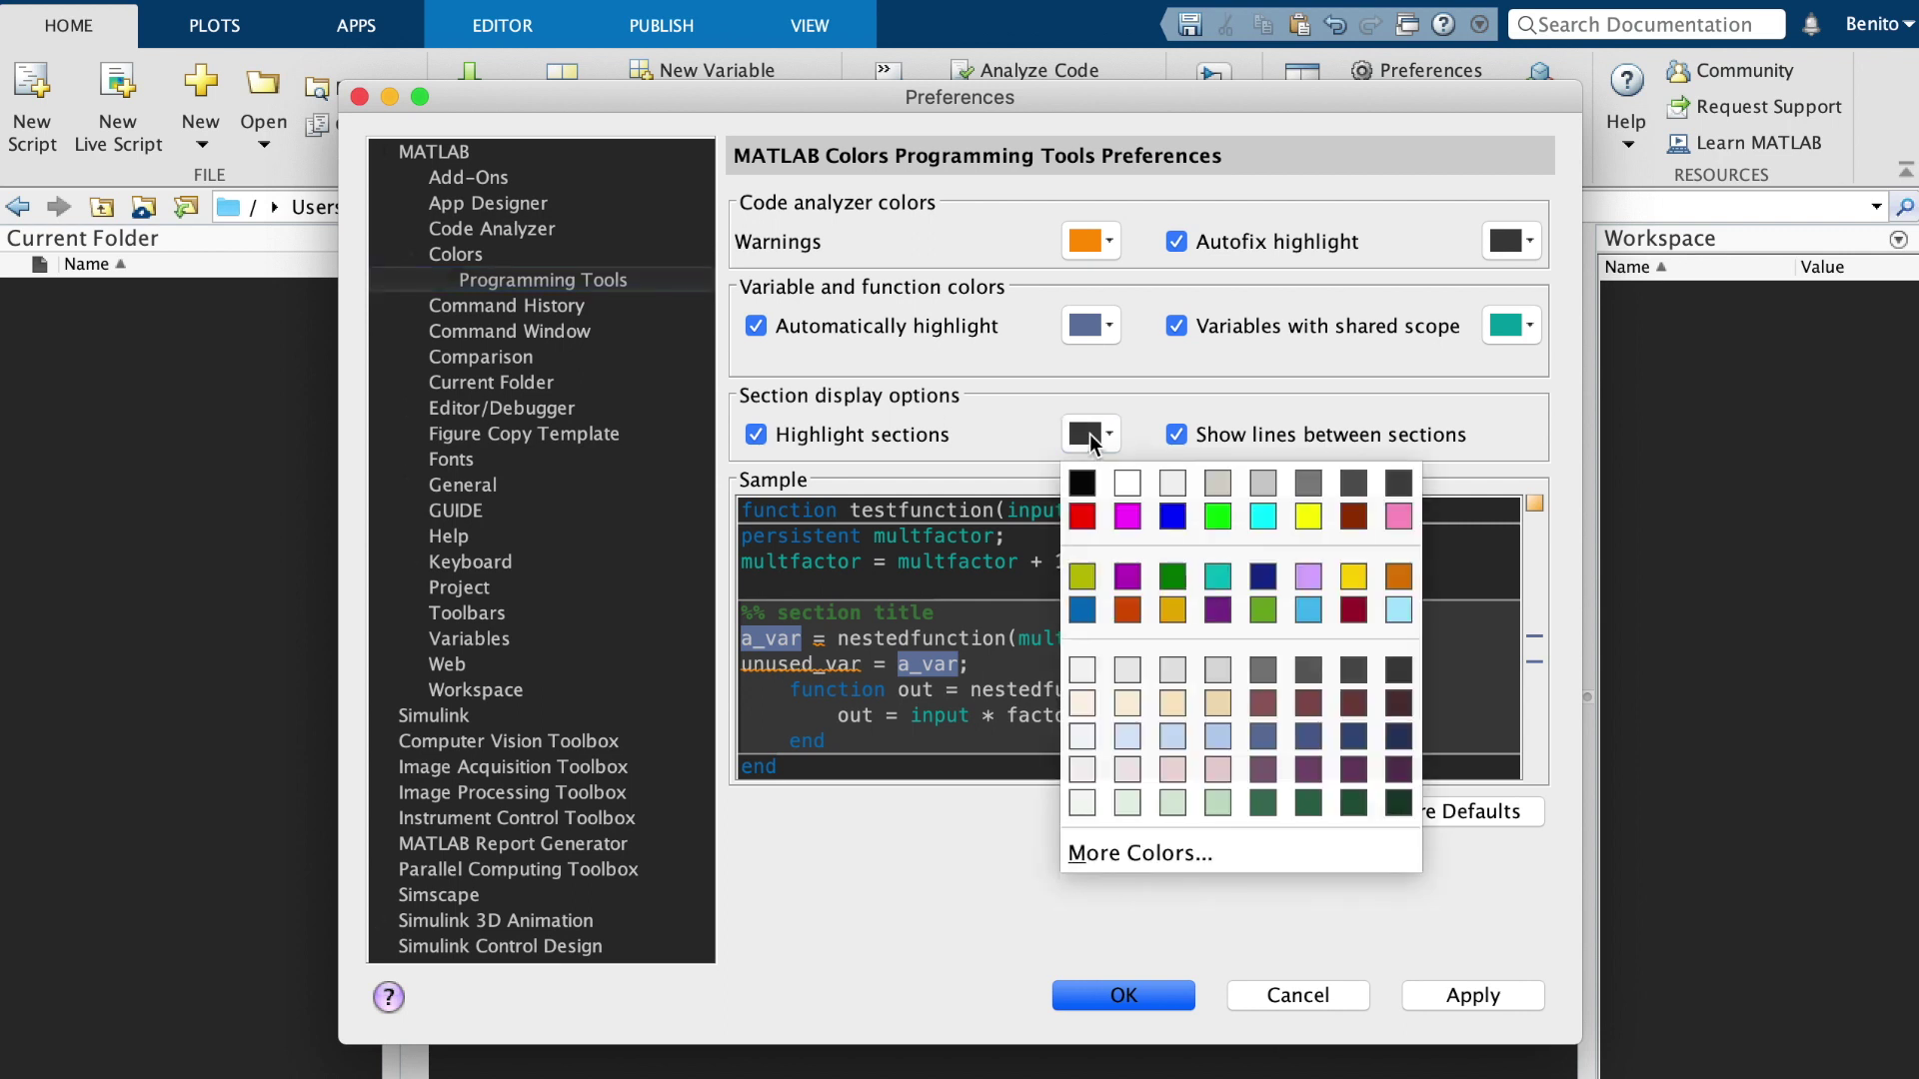
{"action": "left_click", "coordinate": [1311, 484]}
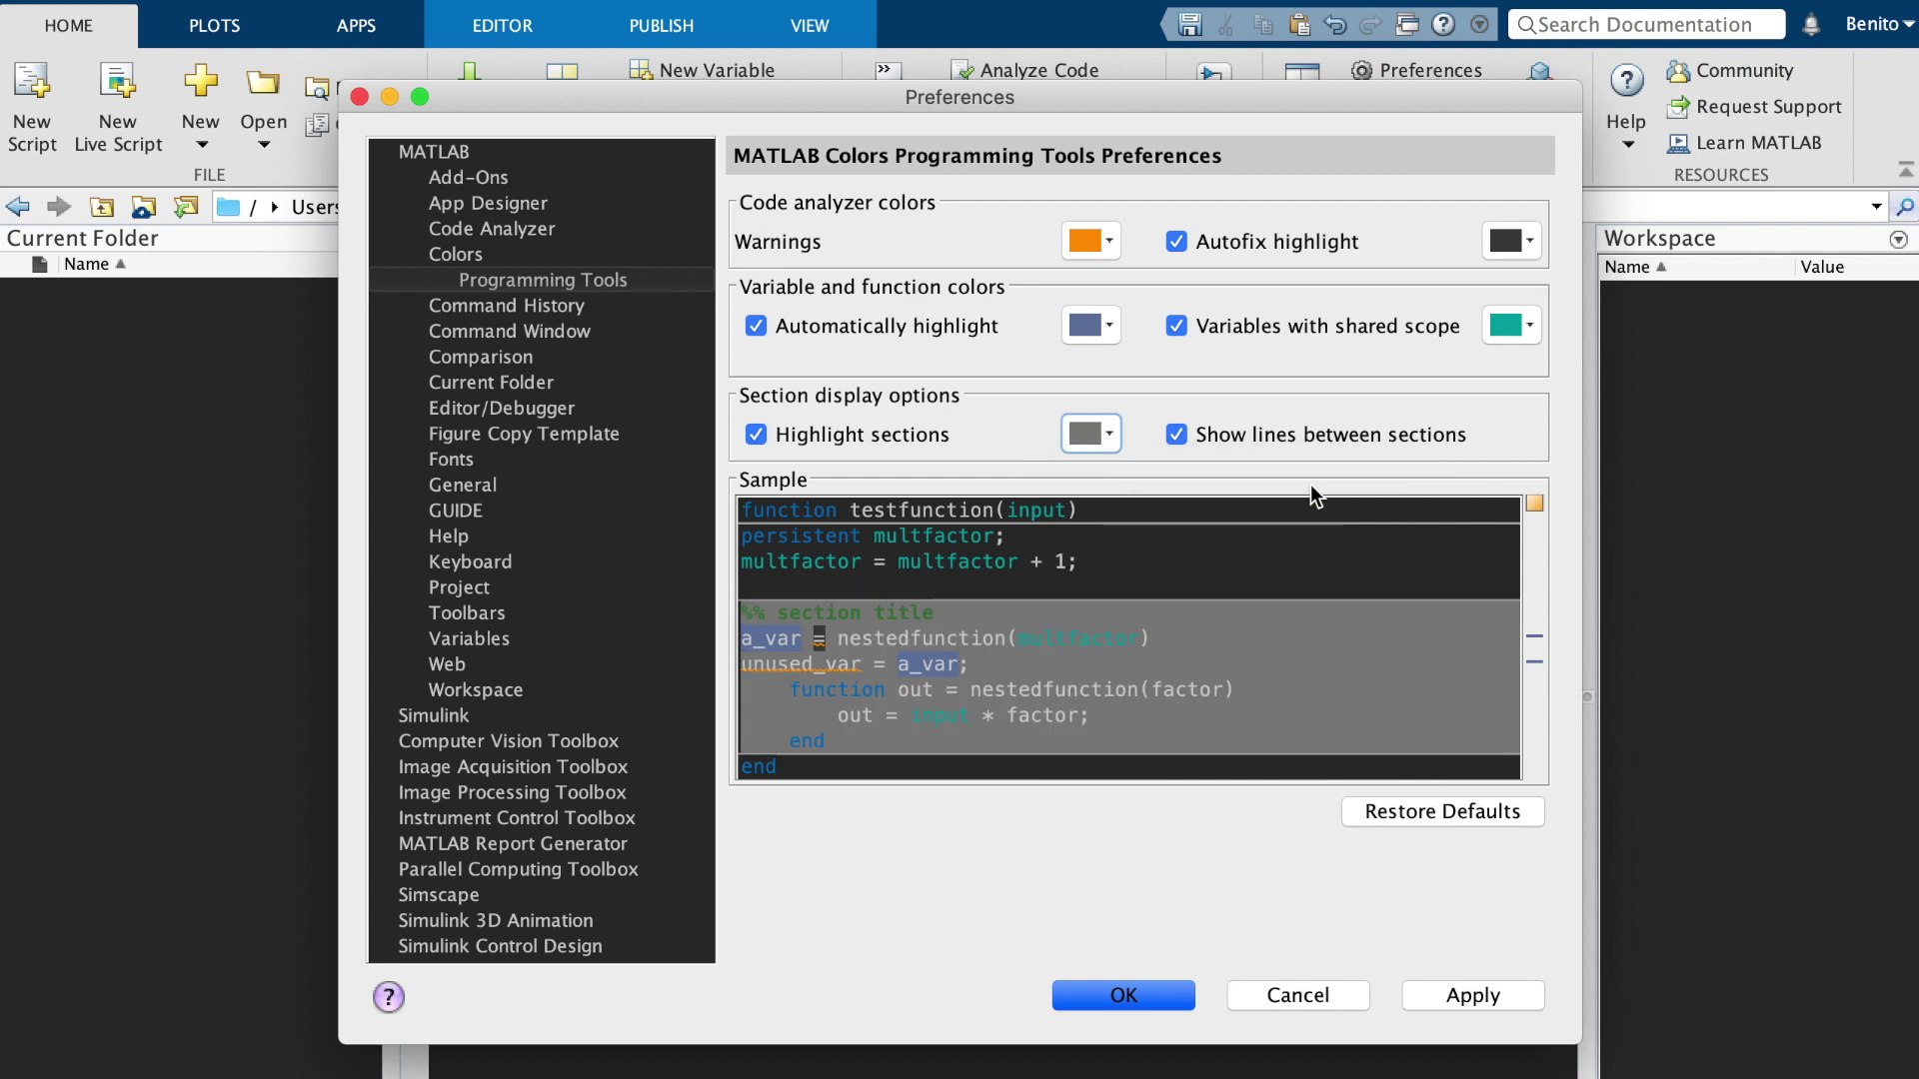
{"action": "left_click", "coordinate": [1104, 438]}
{"action": "left_click", "coordinate": [1363, 474]}
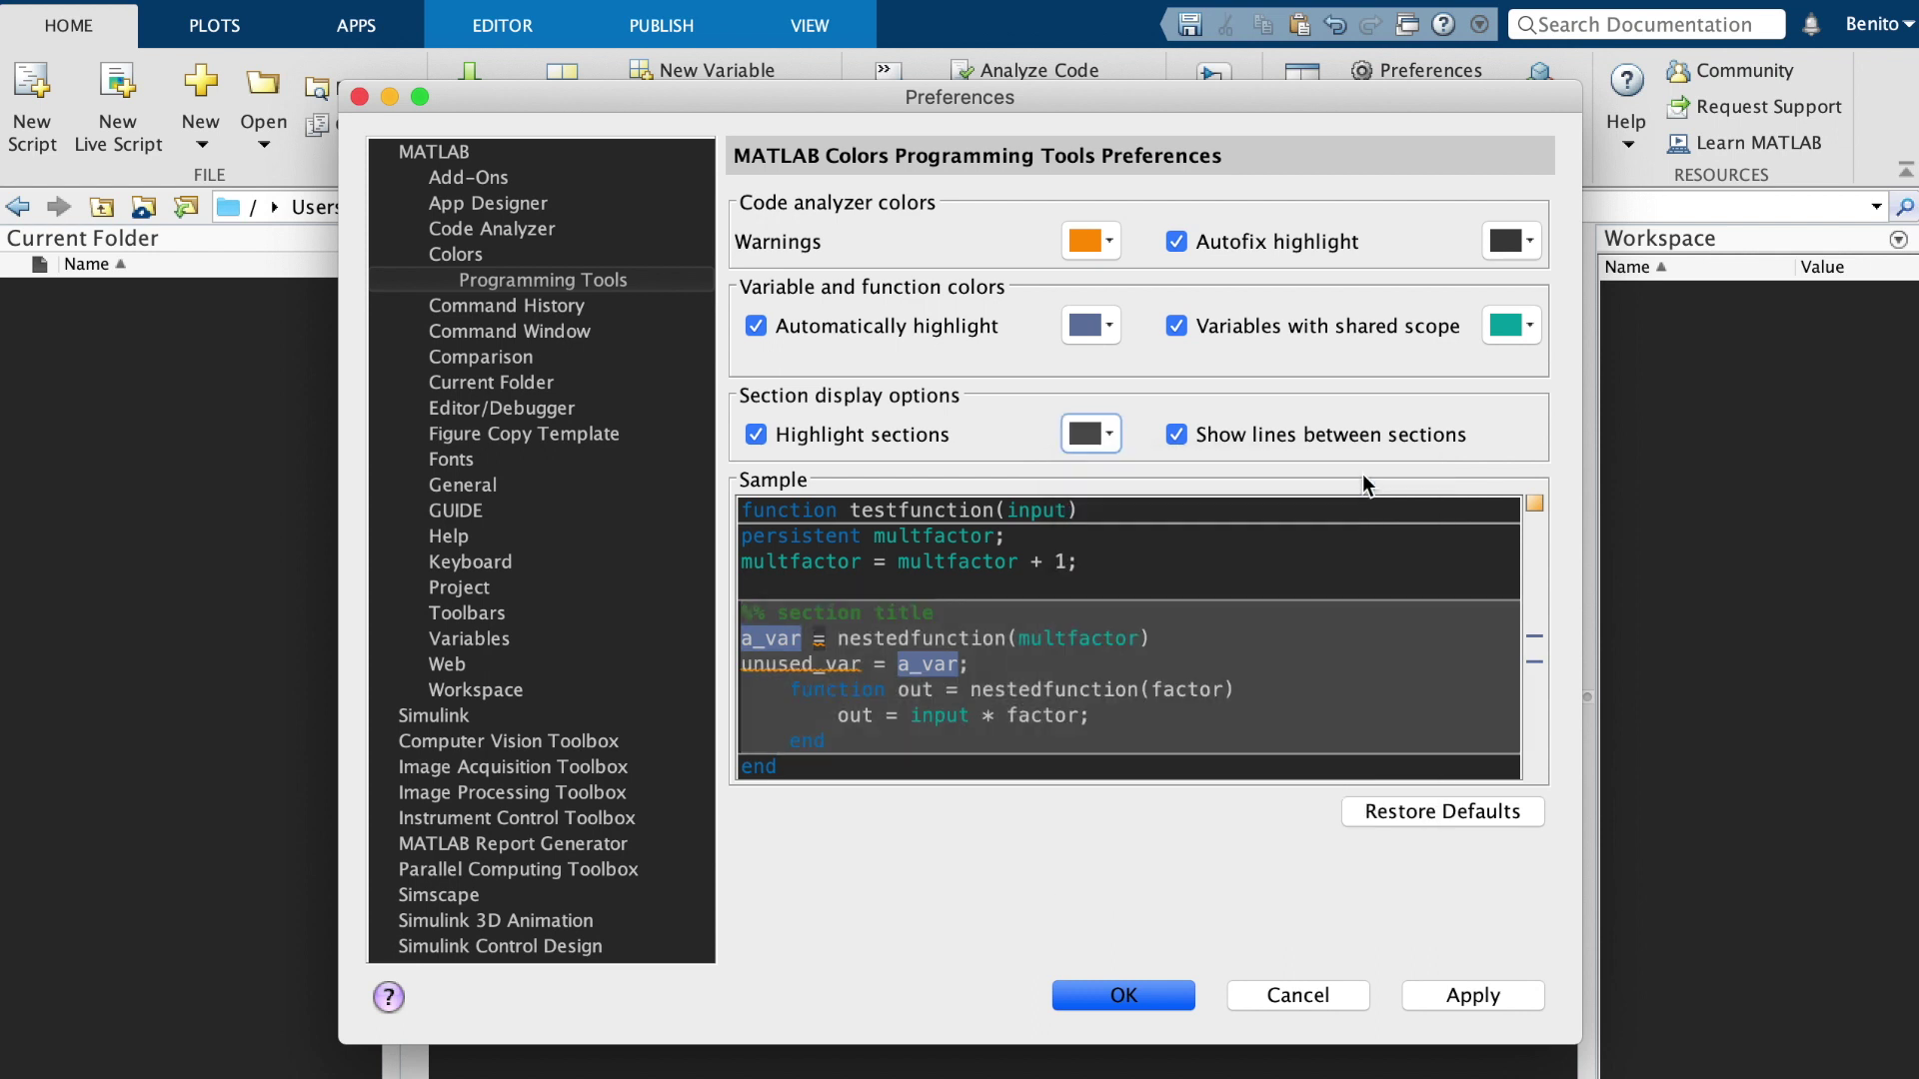
{"action": "left_click", "coordinate": [1094, 434]}
{"action": "left_click", "coordinate": [1401, 483]}
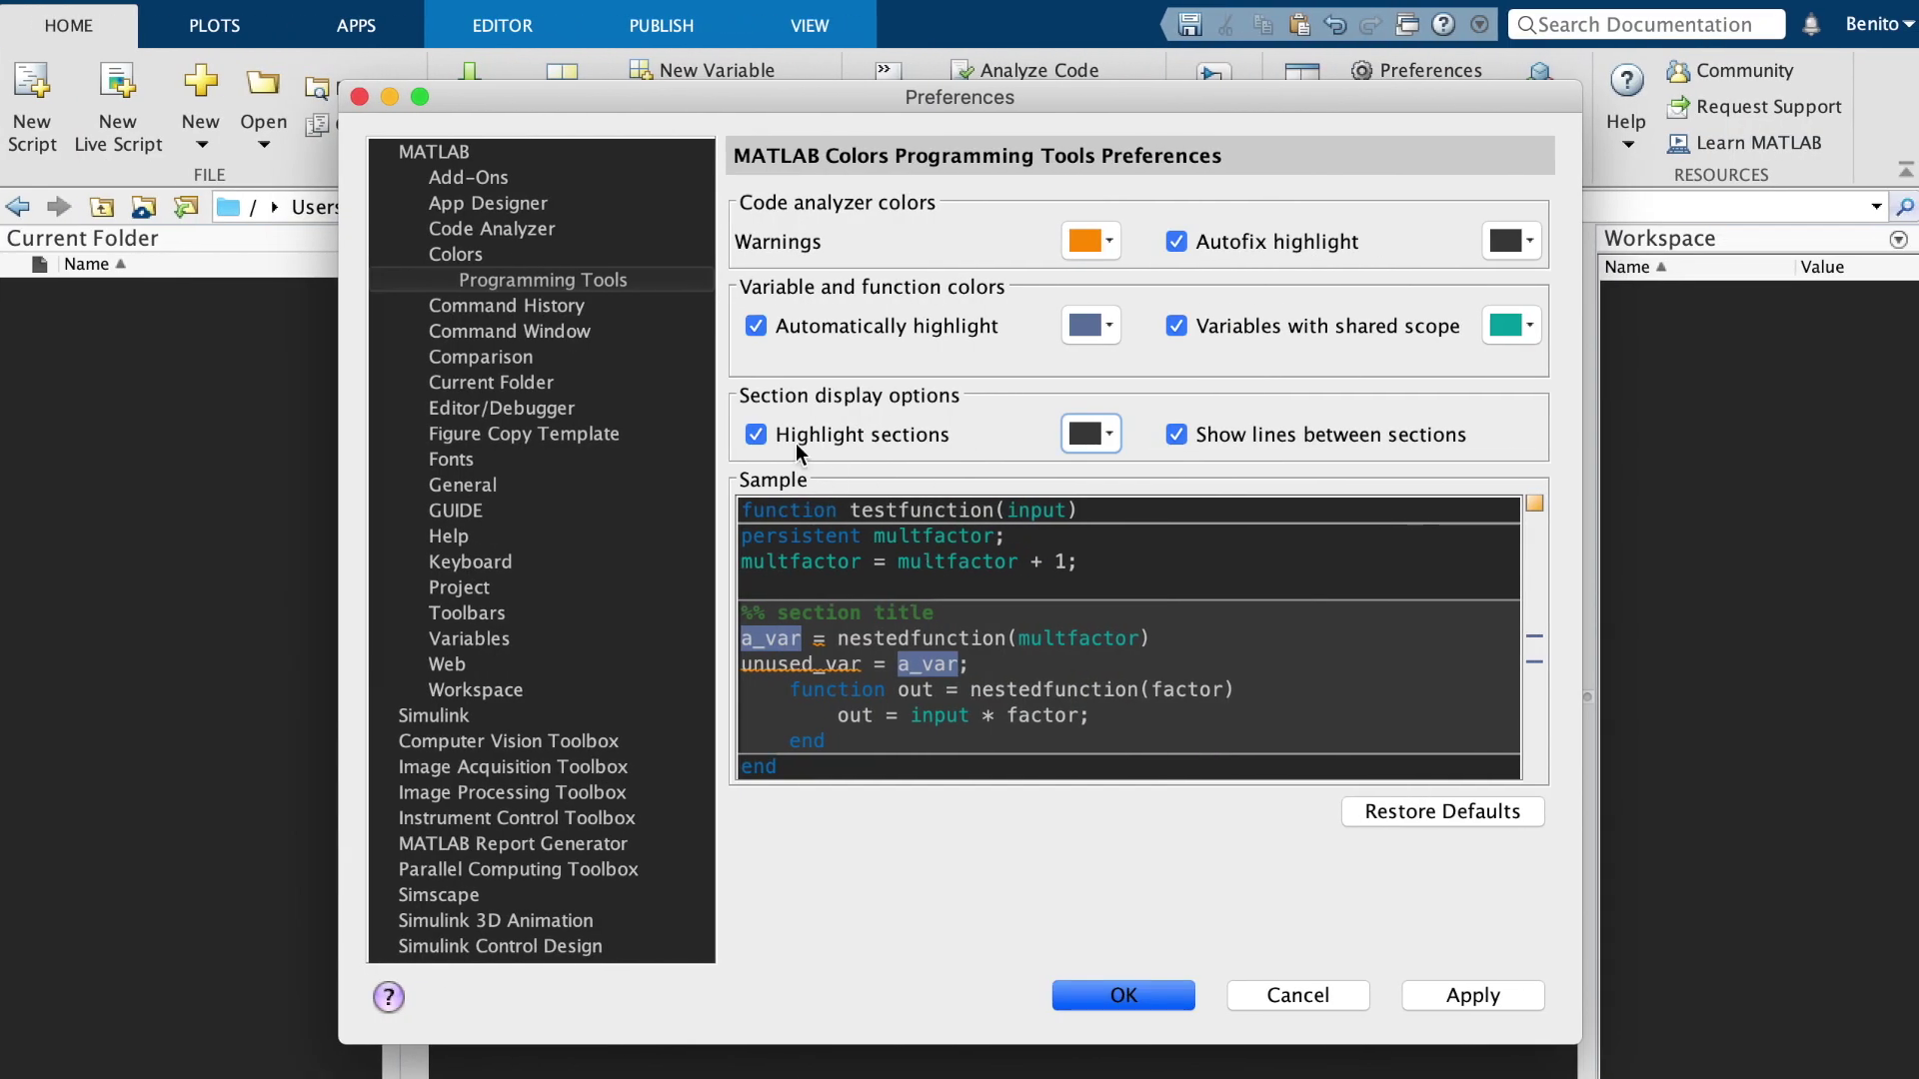
{"action": "left_click", "coordinate": [1066, 440]}
{"action": "left_click", "coordinate": [1468, 1004]}
Close Preferences, write m = 5; in Section 1, then bring Preferences back up
{"action": "left_click", "coordinate": [1123, 994]}
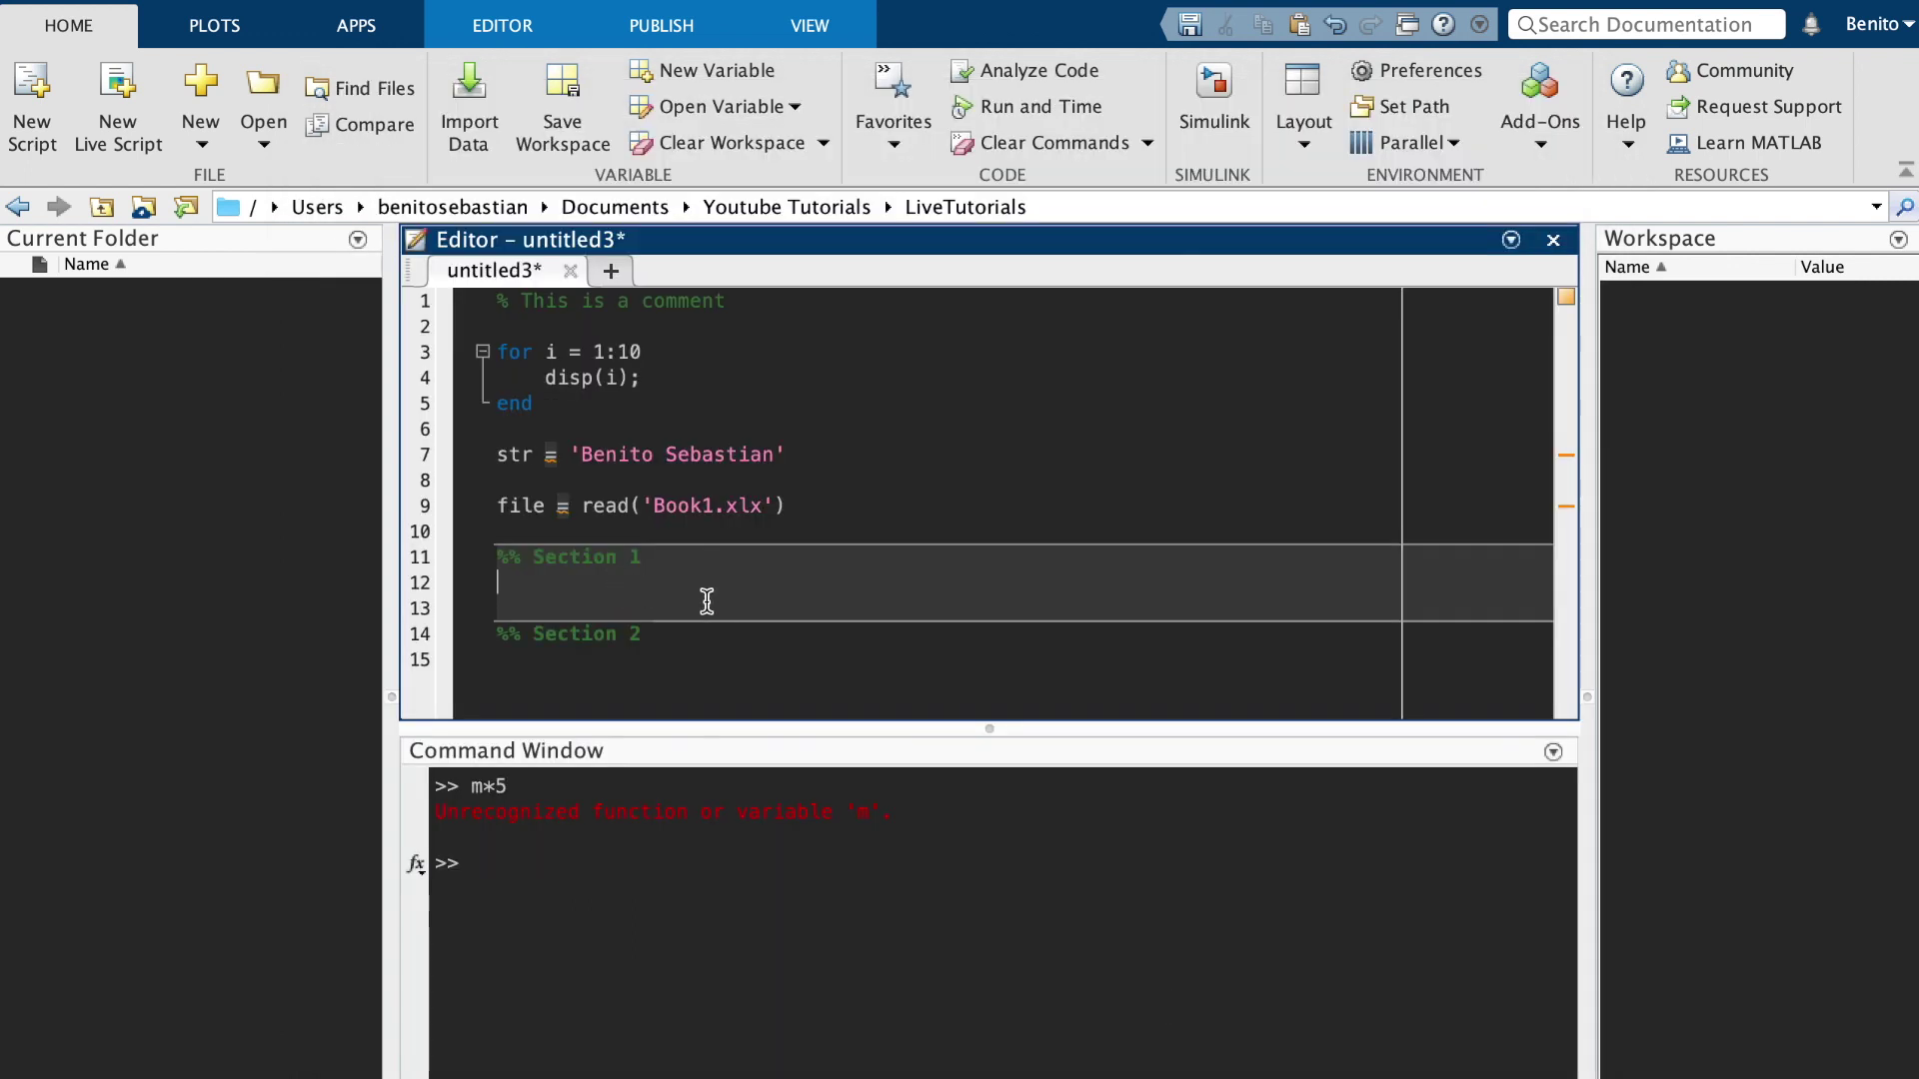
{"action": "type", "text": "m = 5;"}
{"action": "left_click", "coordinate": [1407, 68]}
Show the MATLAB > Colors page with the 2B2B2B background, light grey text and syntax colours
{"action": "left_click", "coordinate": [489, 256]}
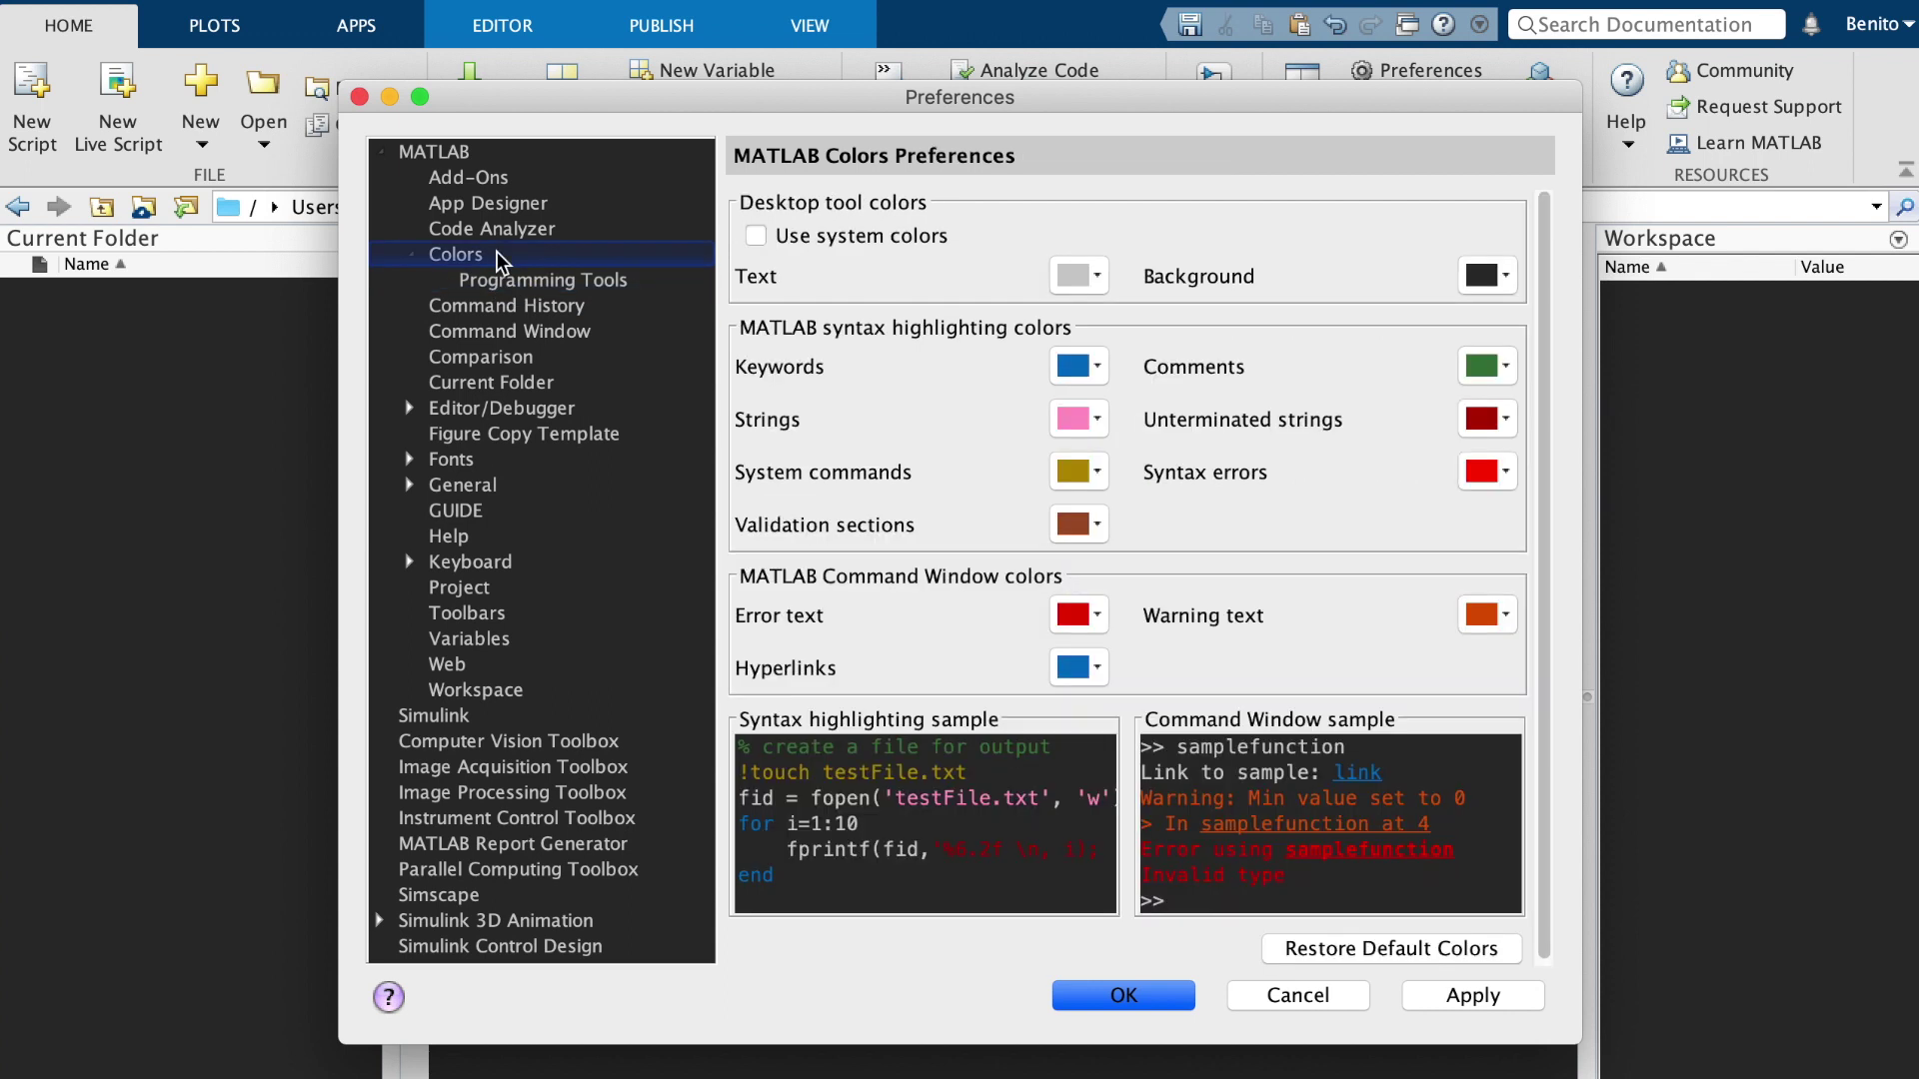